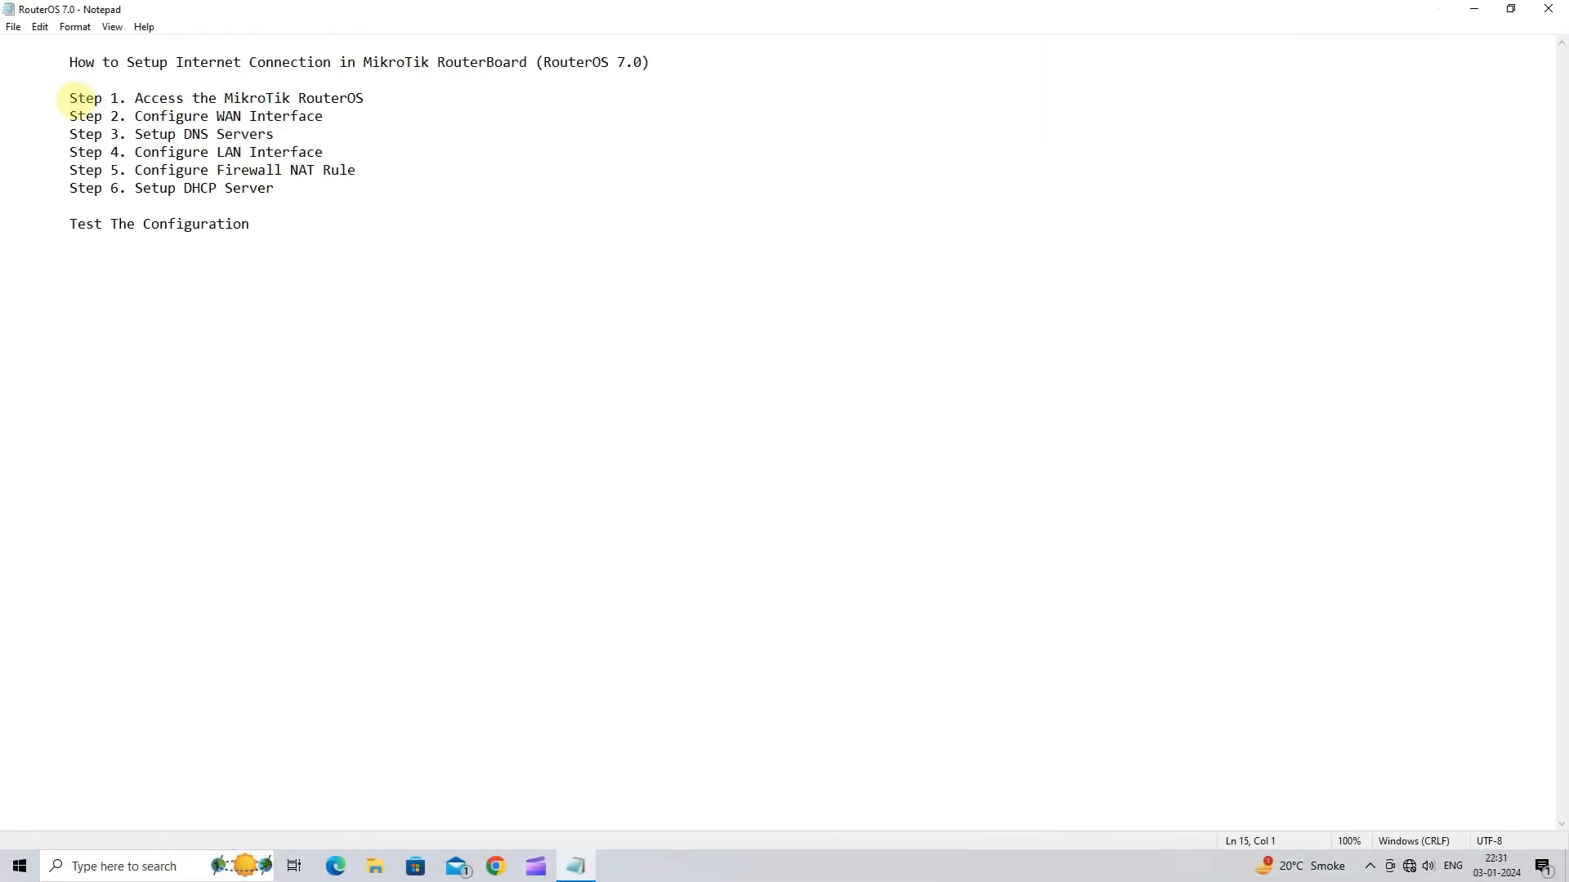
Step: Open WinBox and connect to the discovered MikroTik RB750r2 neighbor by its MAC address, with login admin and a blank password
left_click_drag(72, 98, 349, 101)
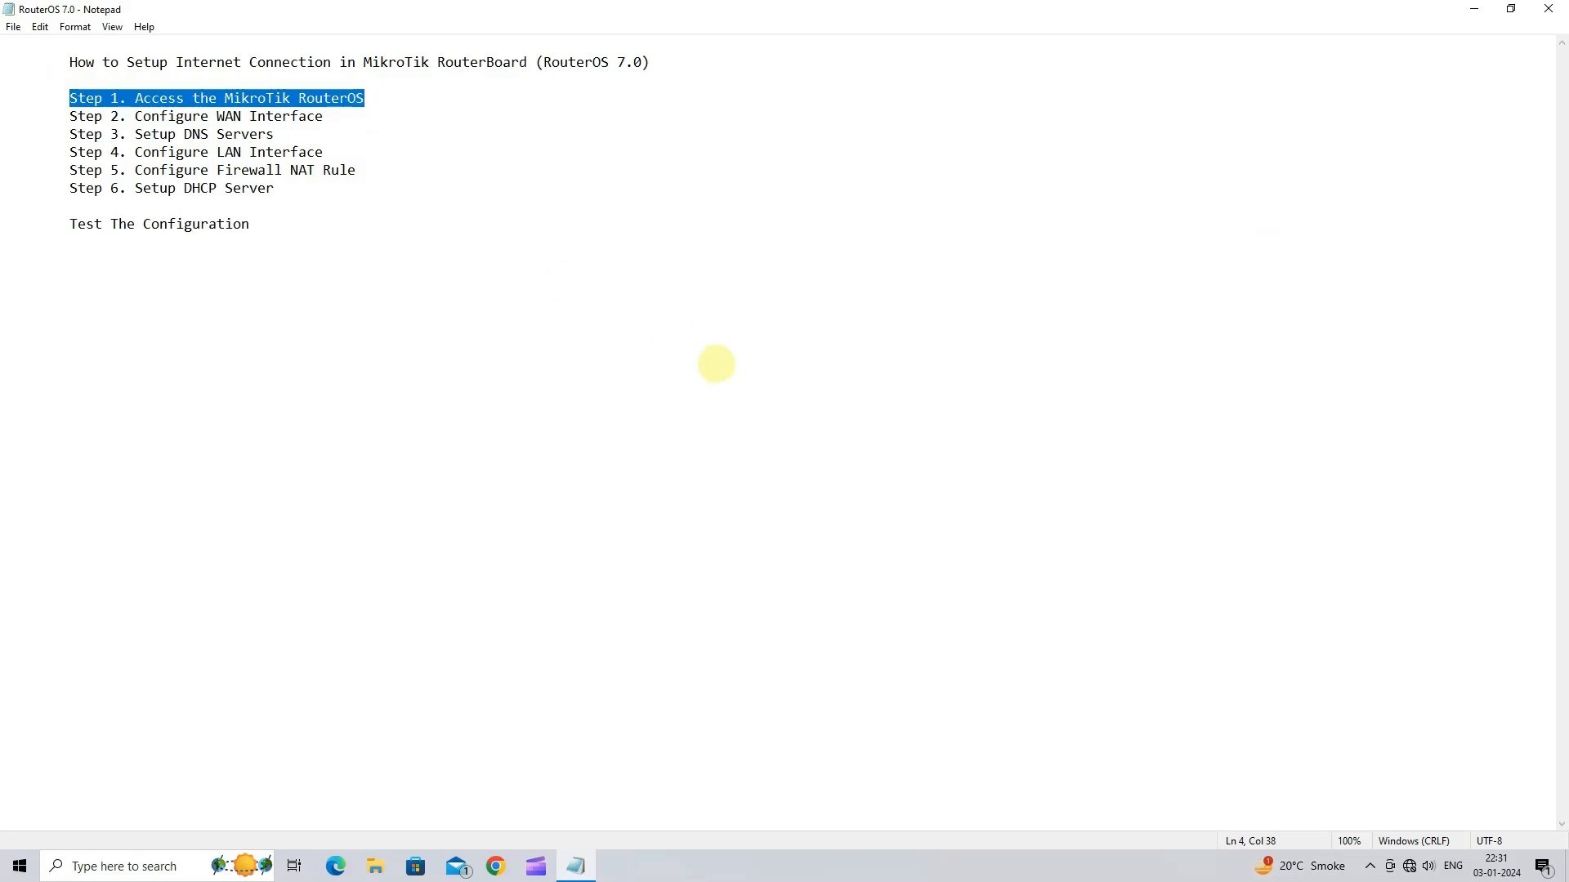
left_click(1473, 8)
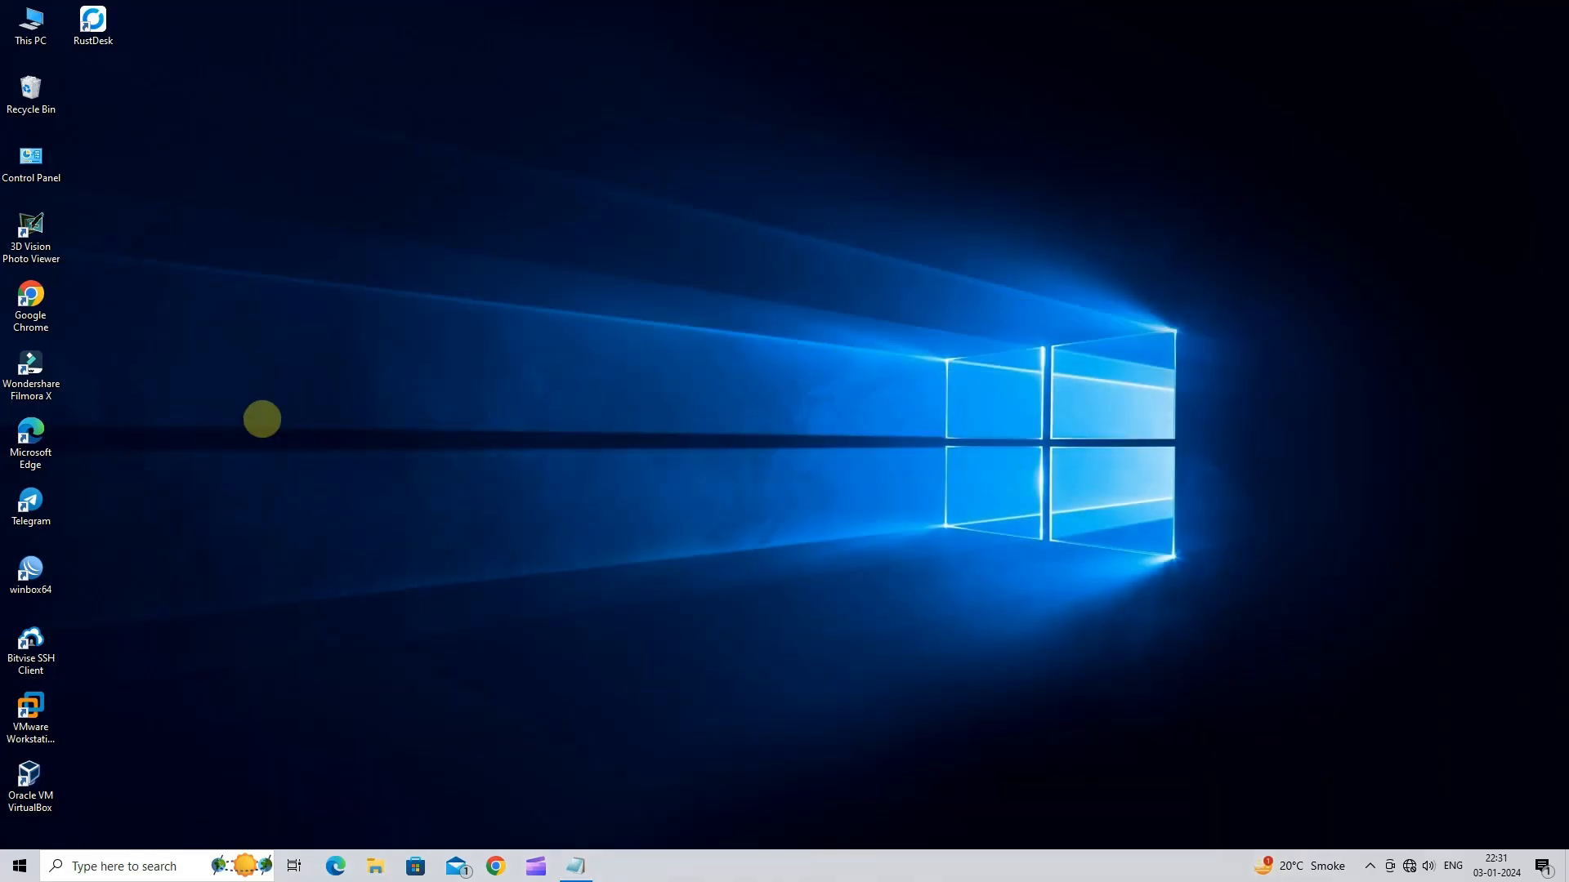
double_click(41, 570)
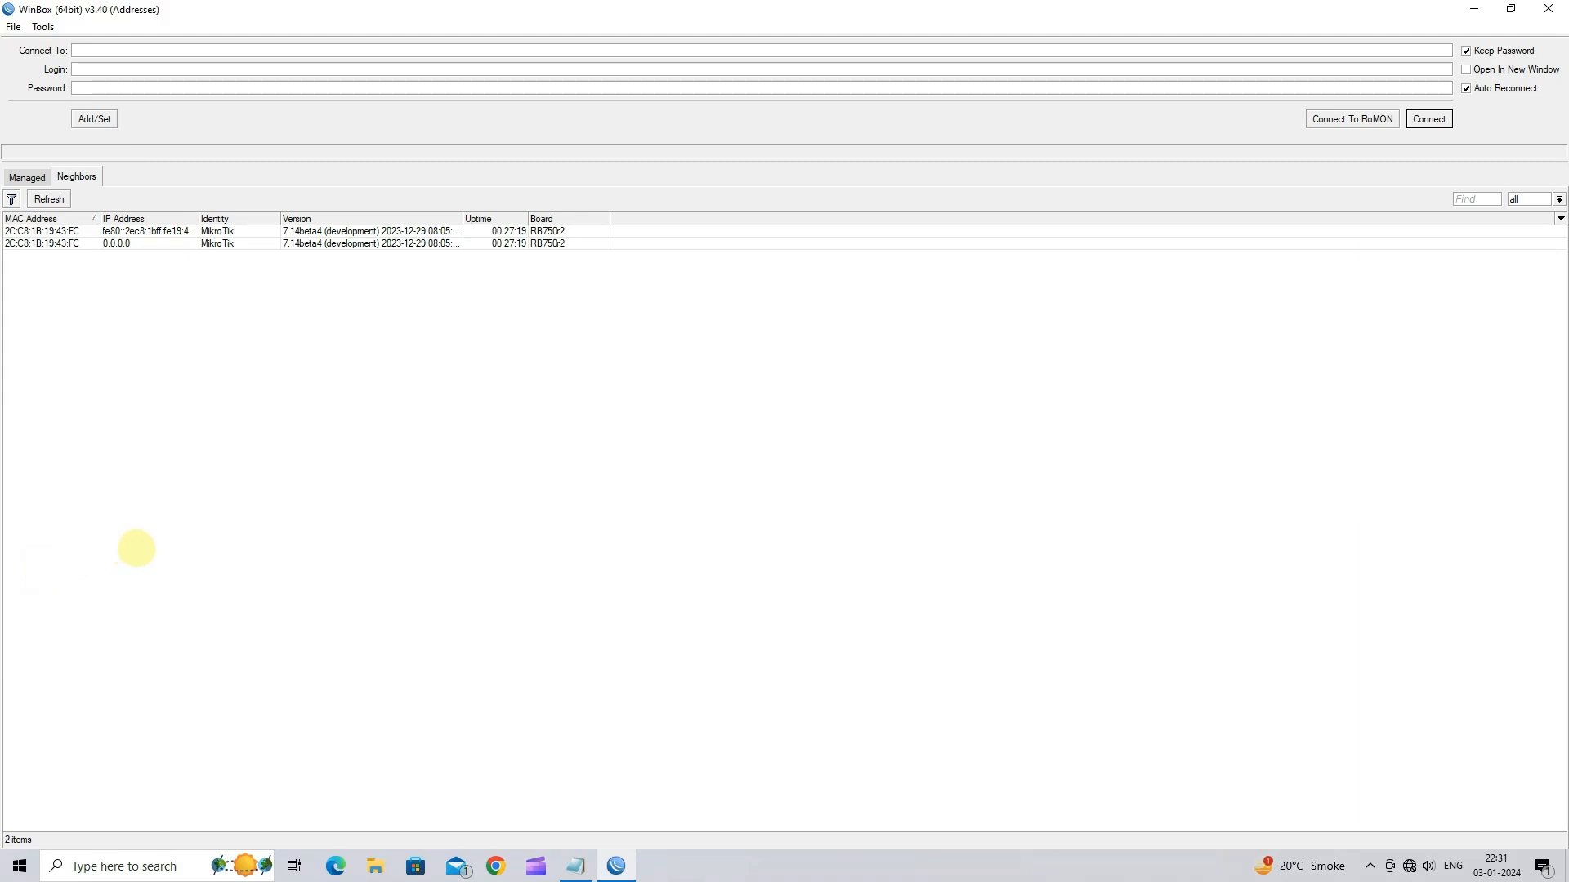
left_click(29, 231)
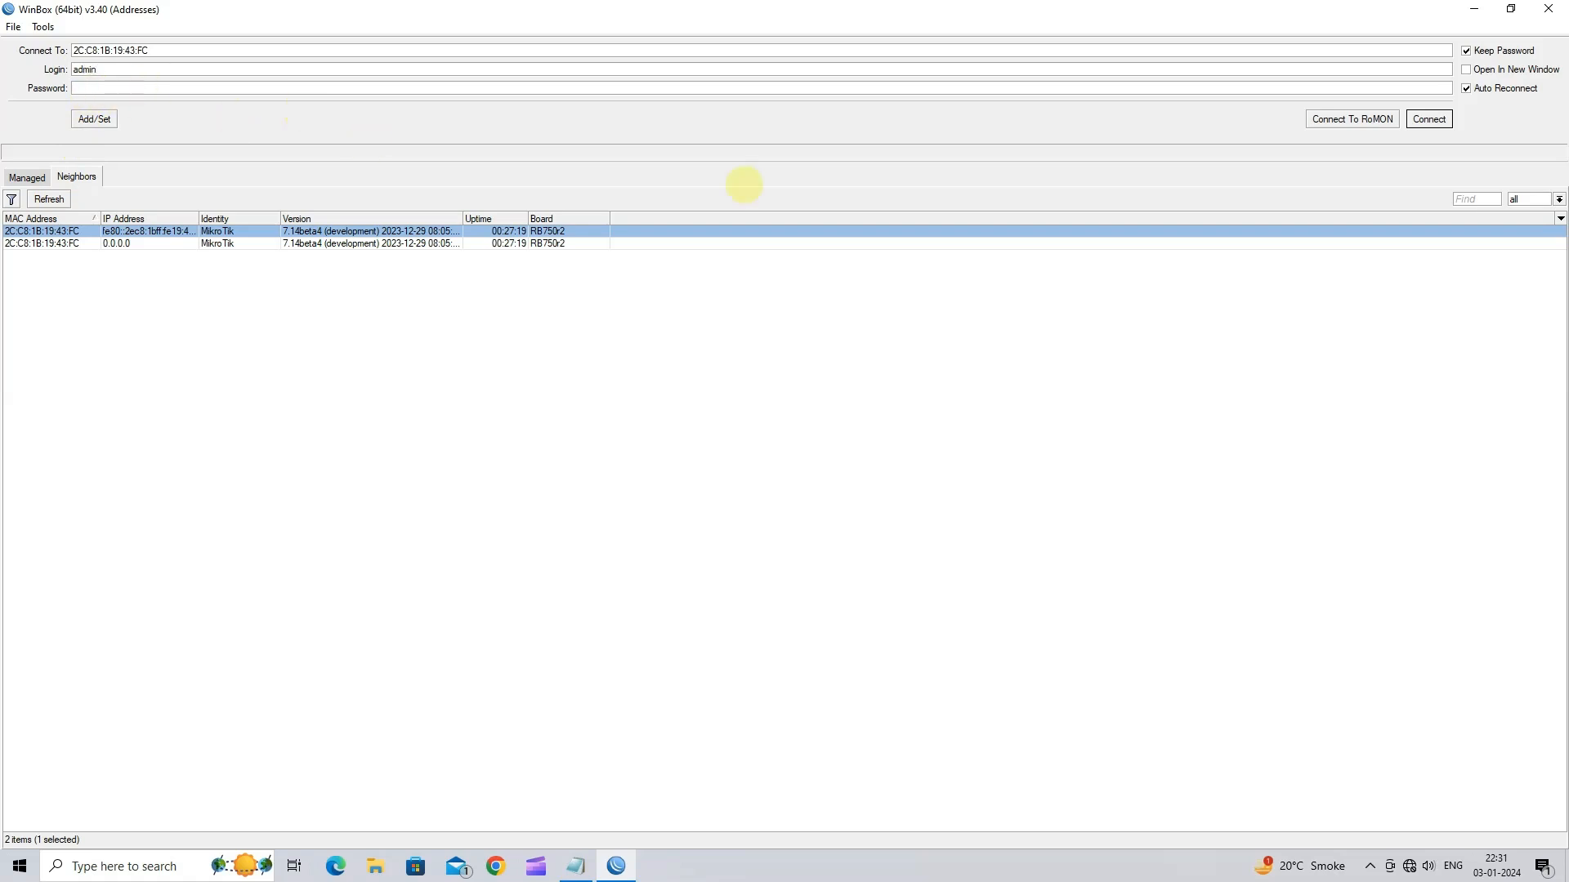
left_click(1429, 119)
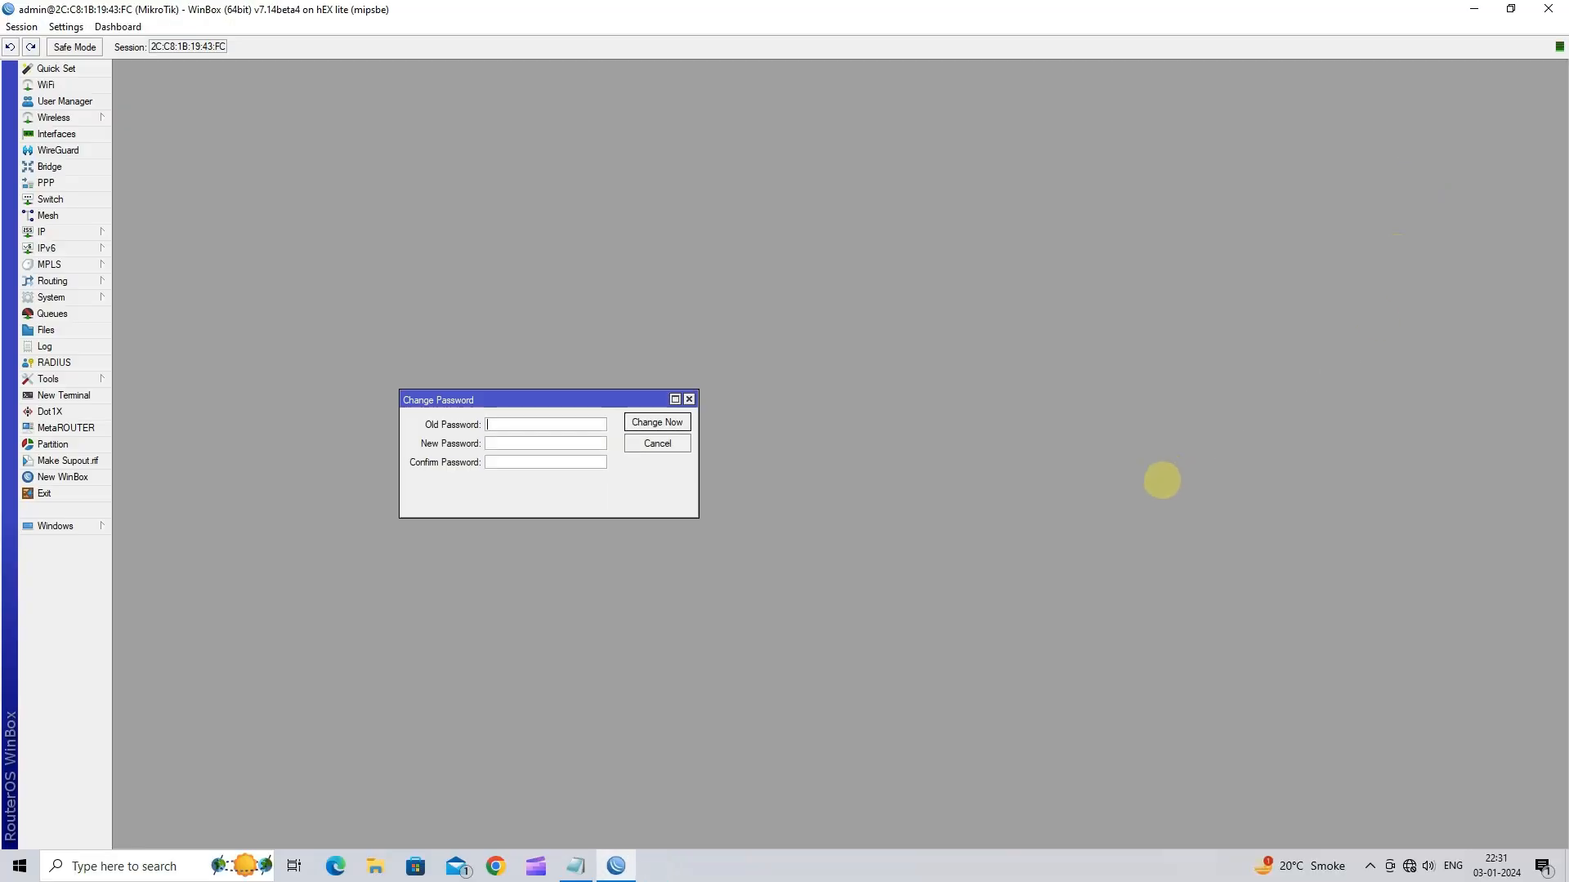
Step: Set and confirm a new password for the router's admin account, keeping the old password blank
key("Tab")
left_click(677, 423)
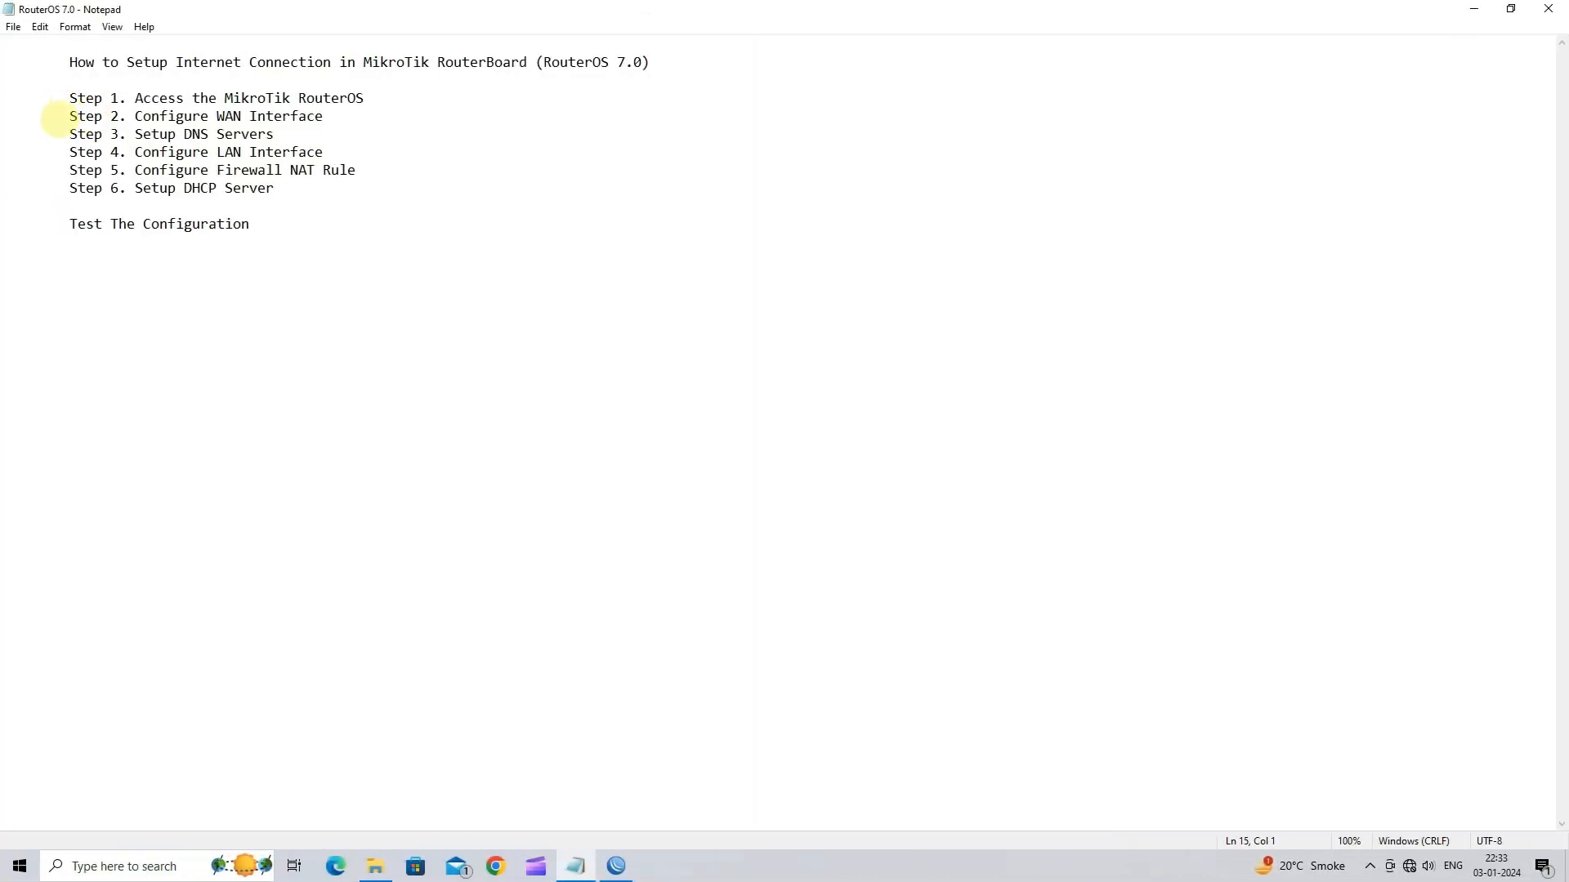
Step: Mark the Configure WAN Interface step in the notes, switch to WinBox, and rename the ether1 interface as 1WAN
left_click_drag(57, 119, 346, 121)
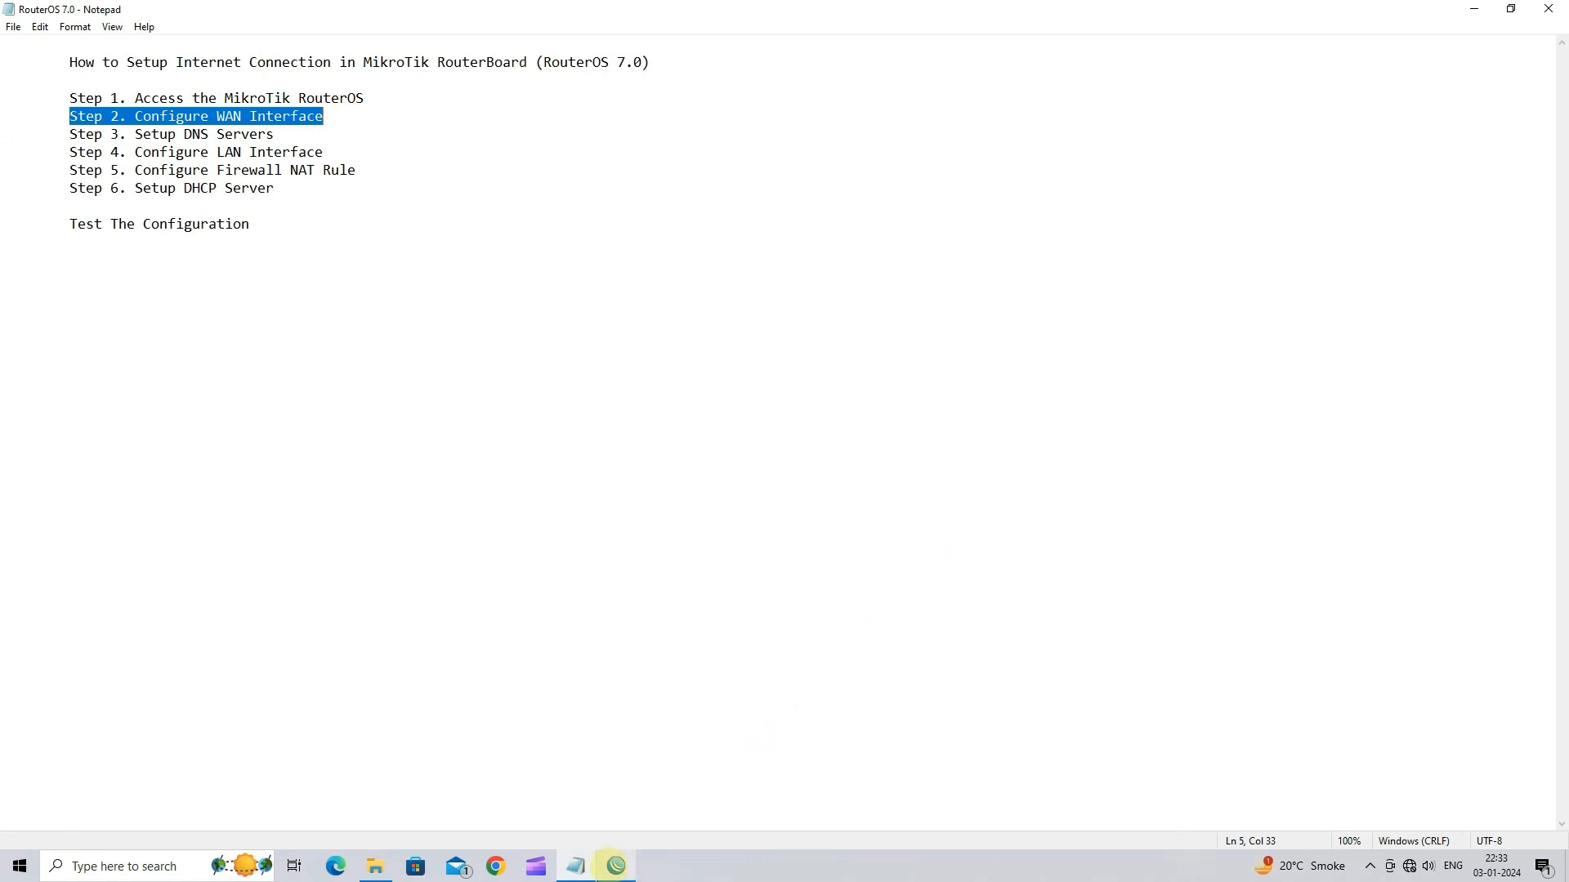
left_click(616, 866)
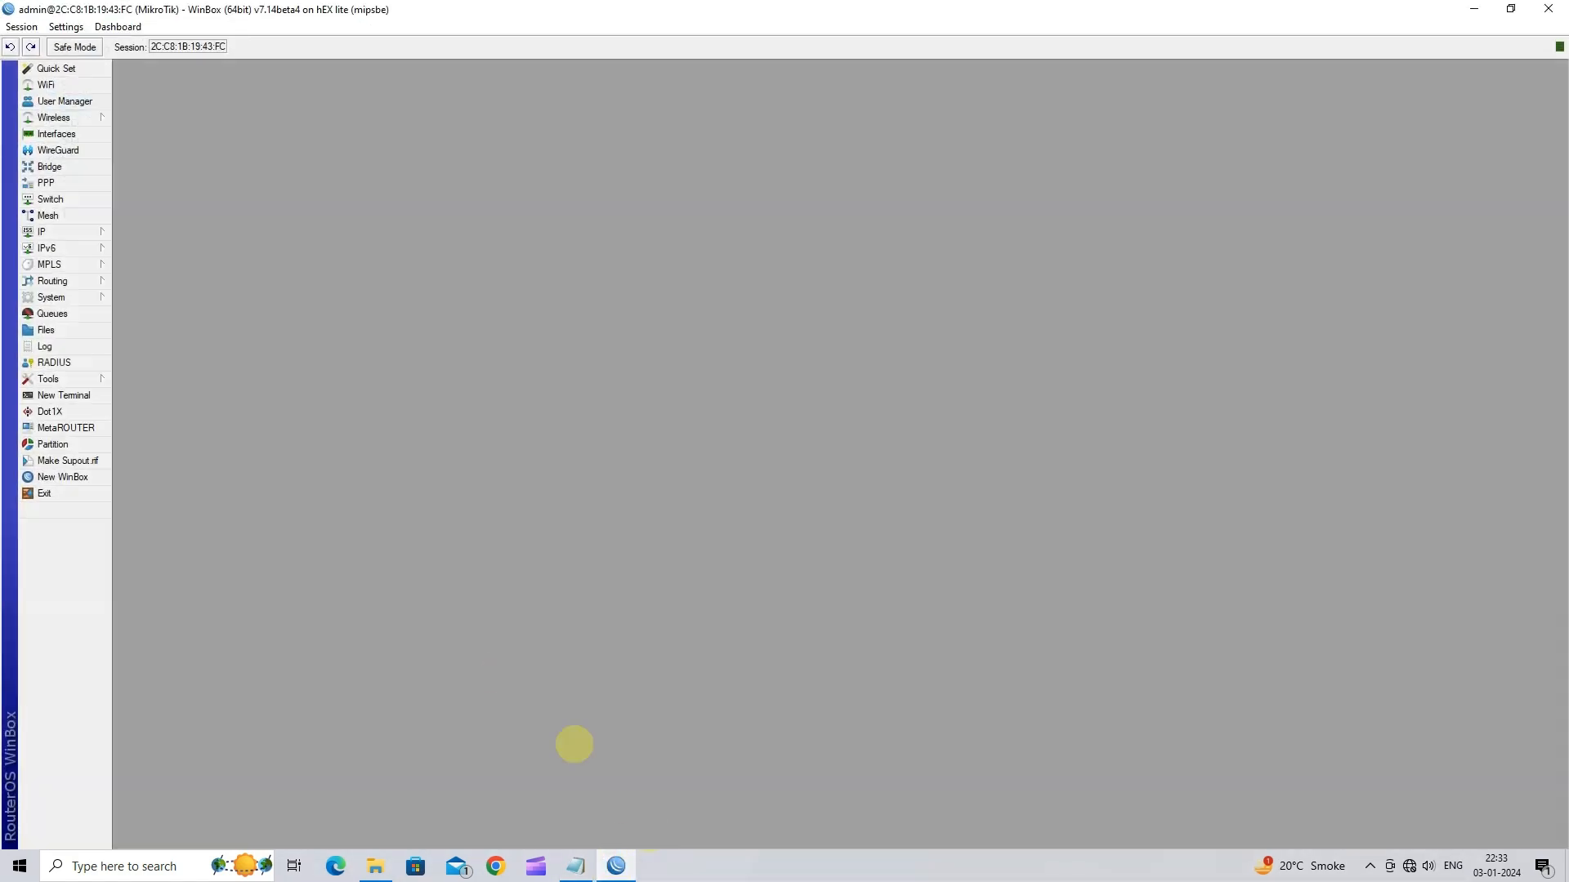
left_click(56, 133)
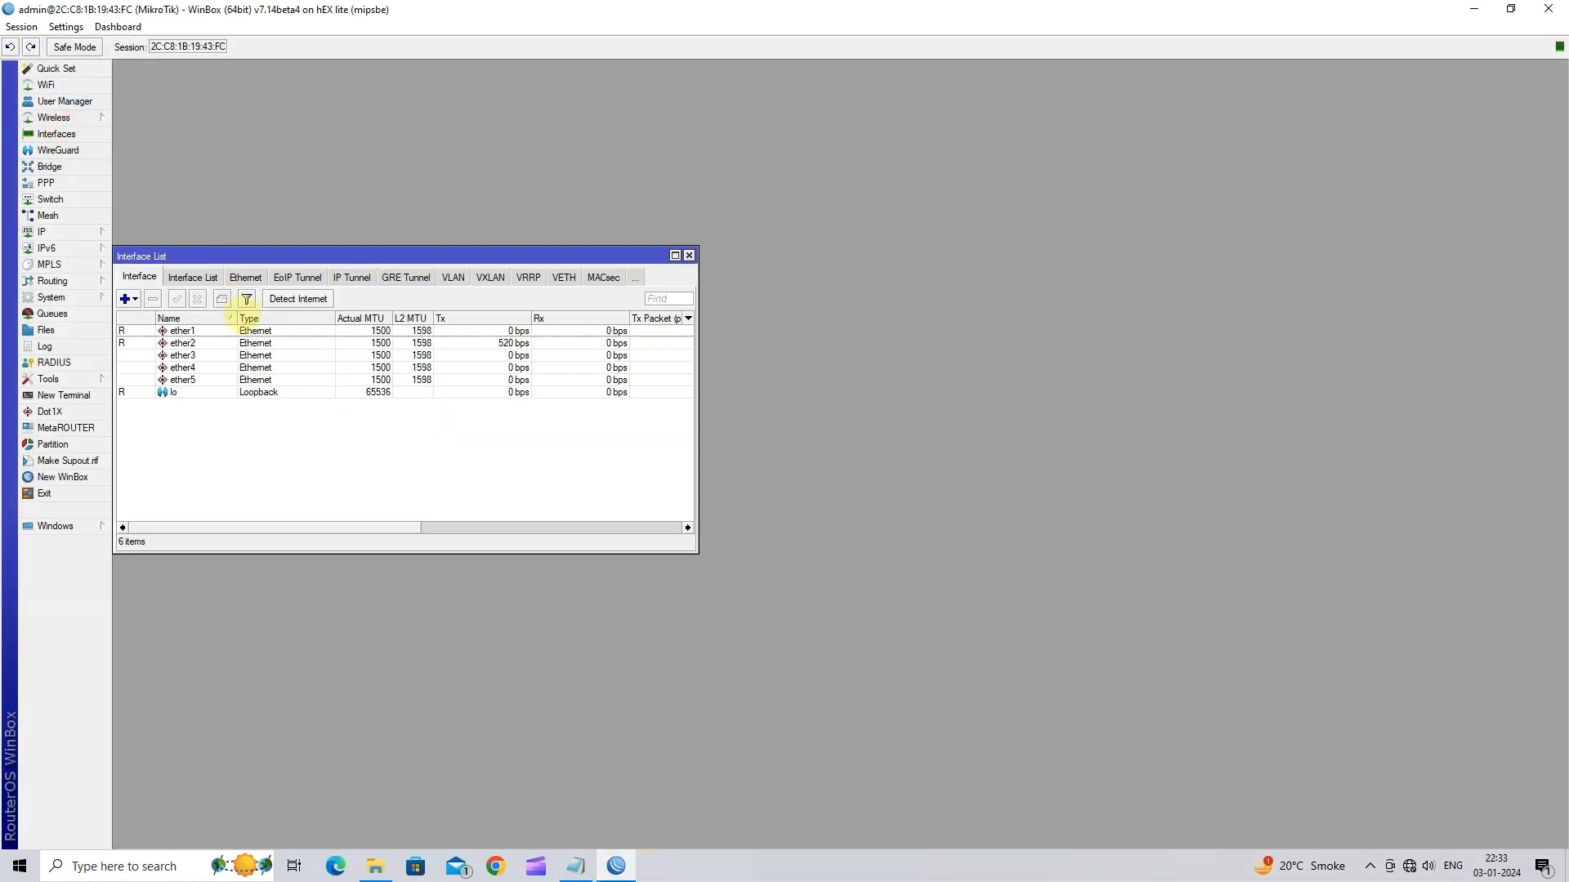
left_click(242, 330)
double_click(241, 330)
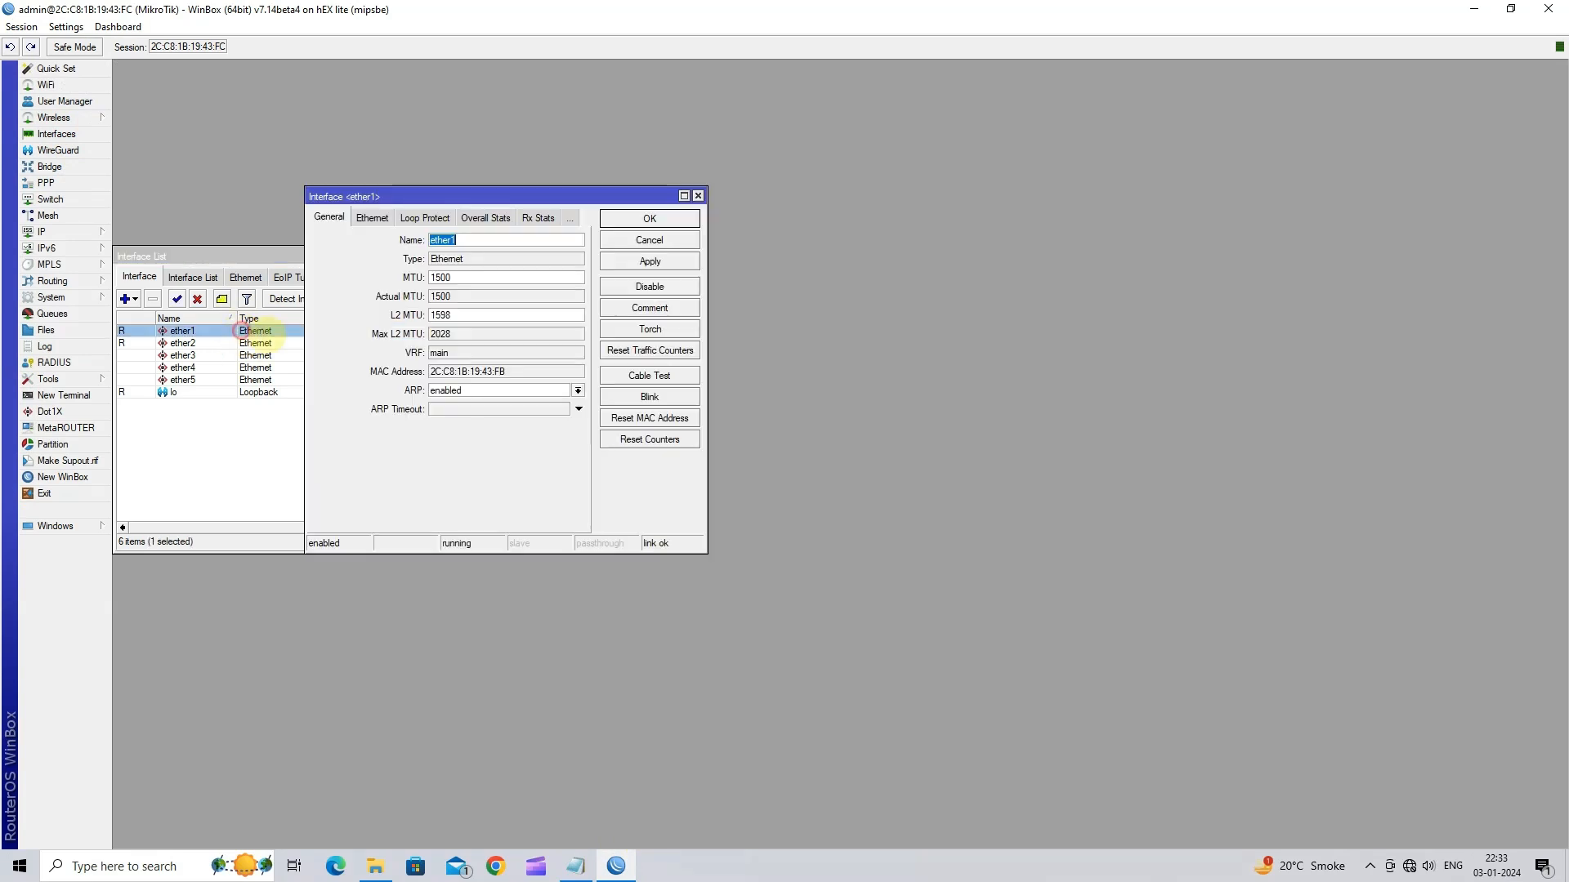
type("1WAN")
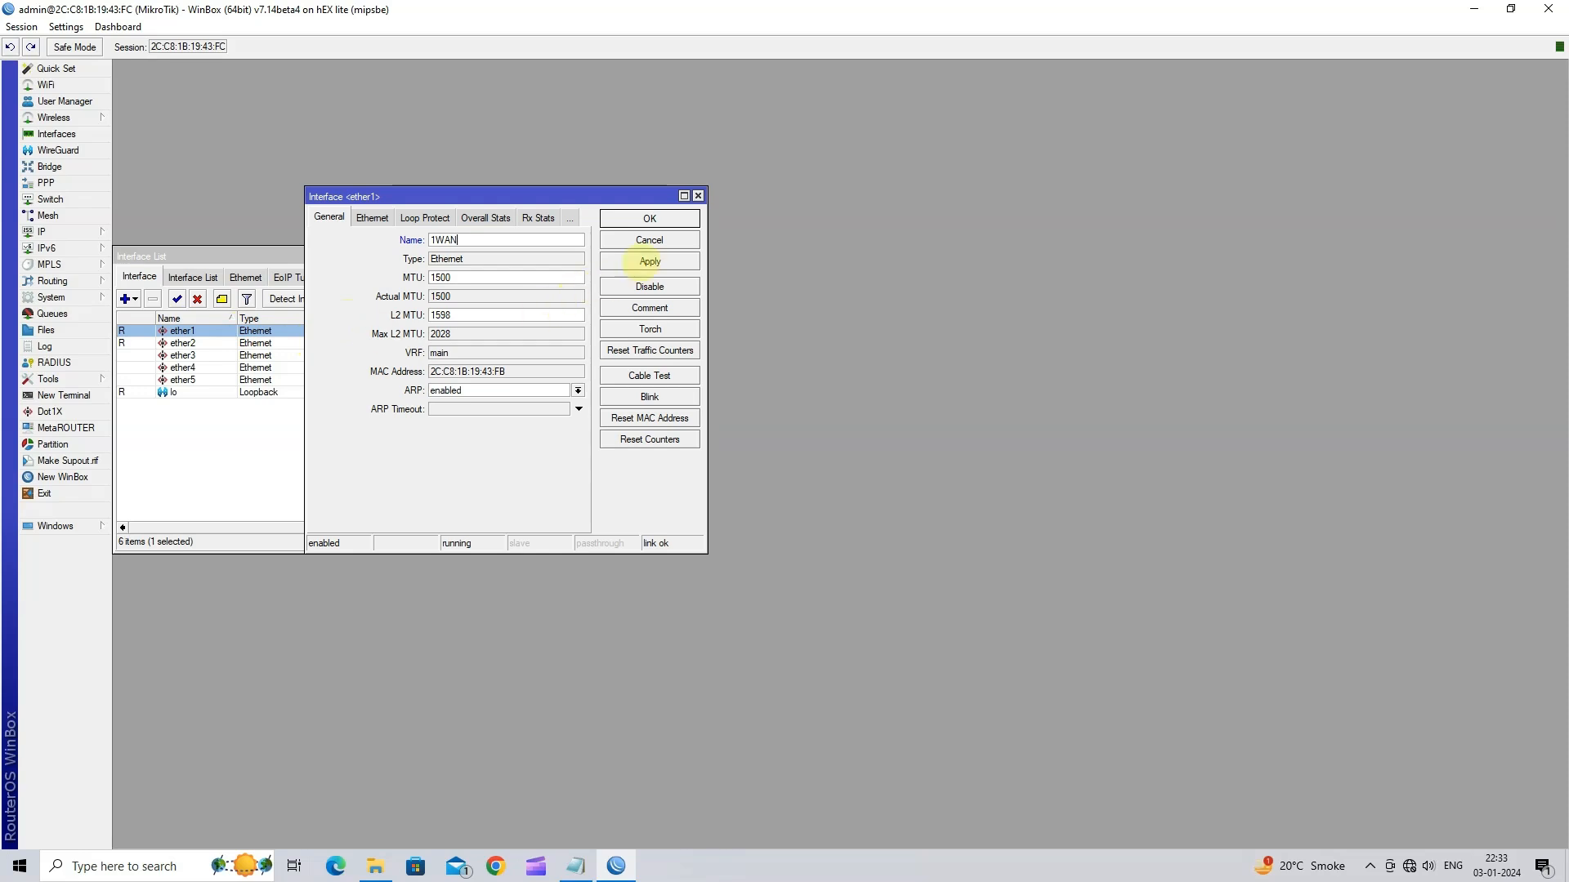
left_click(650, 261)
left_click(649, 218)
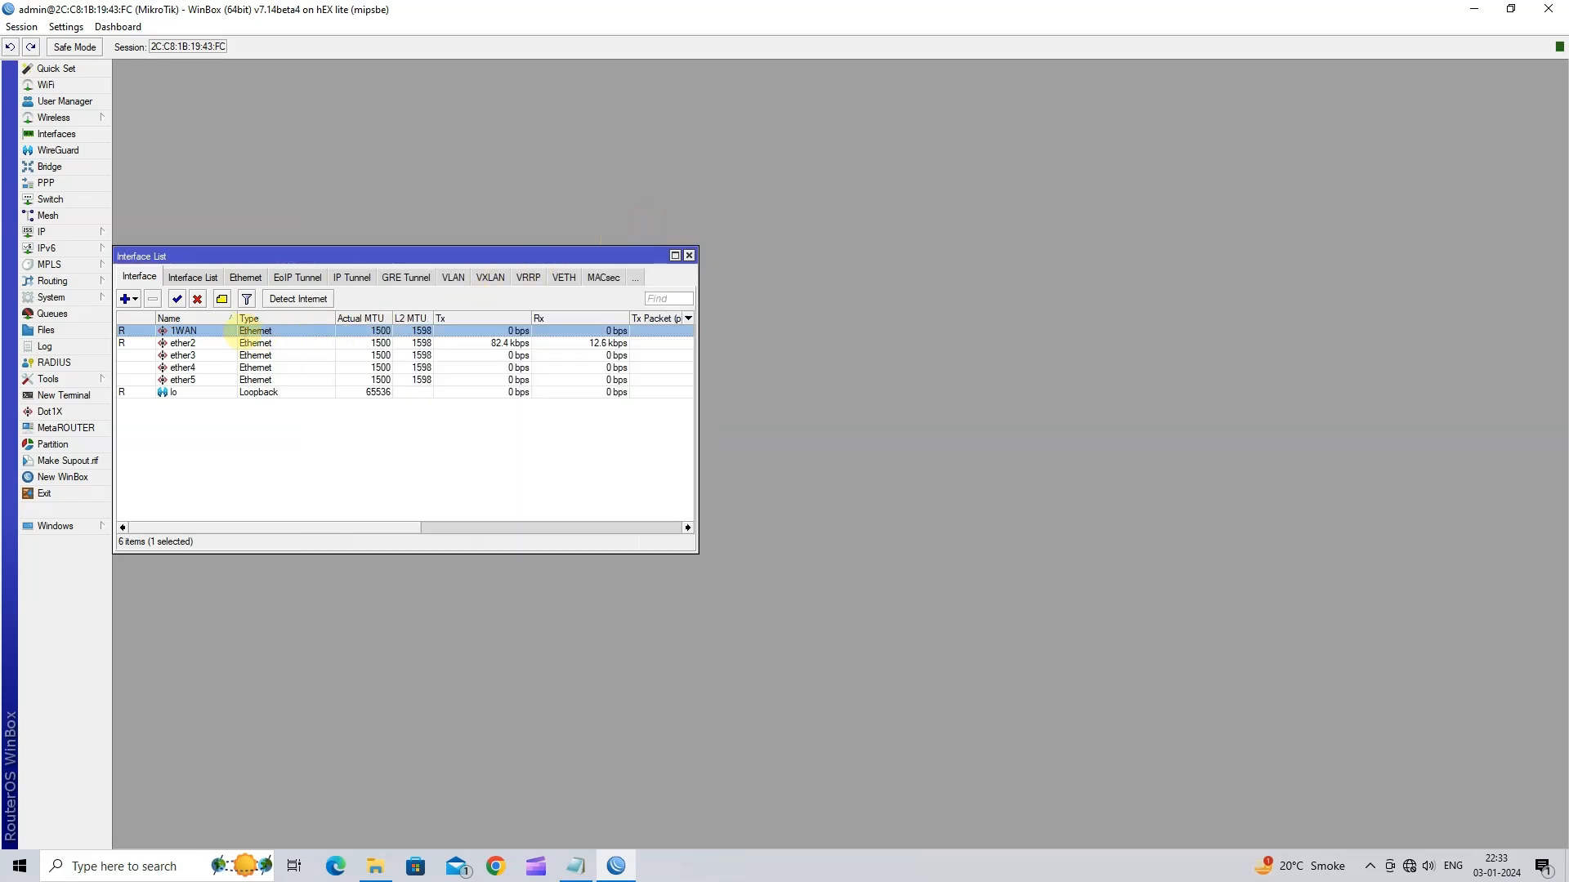
left_click(689, 256)
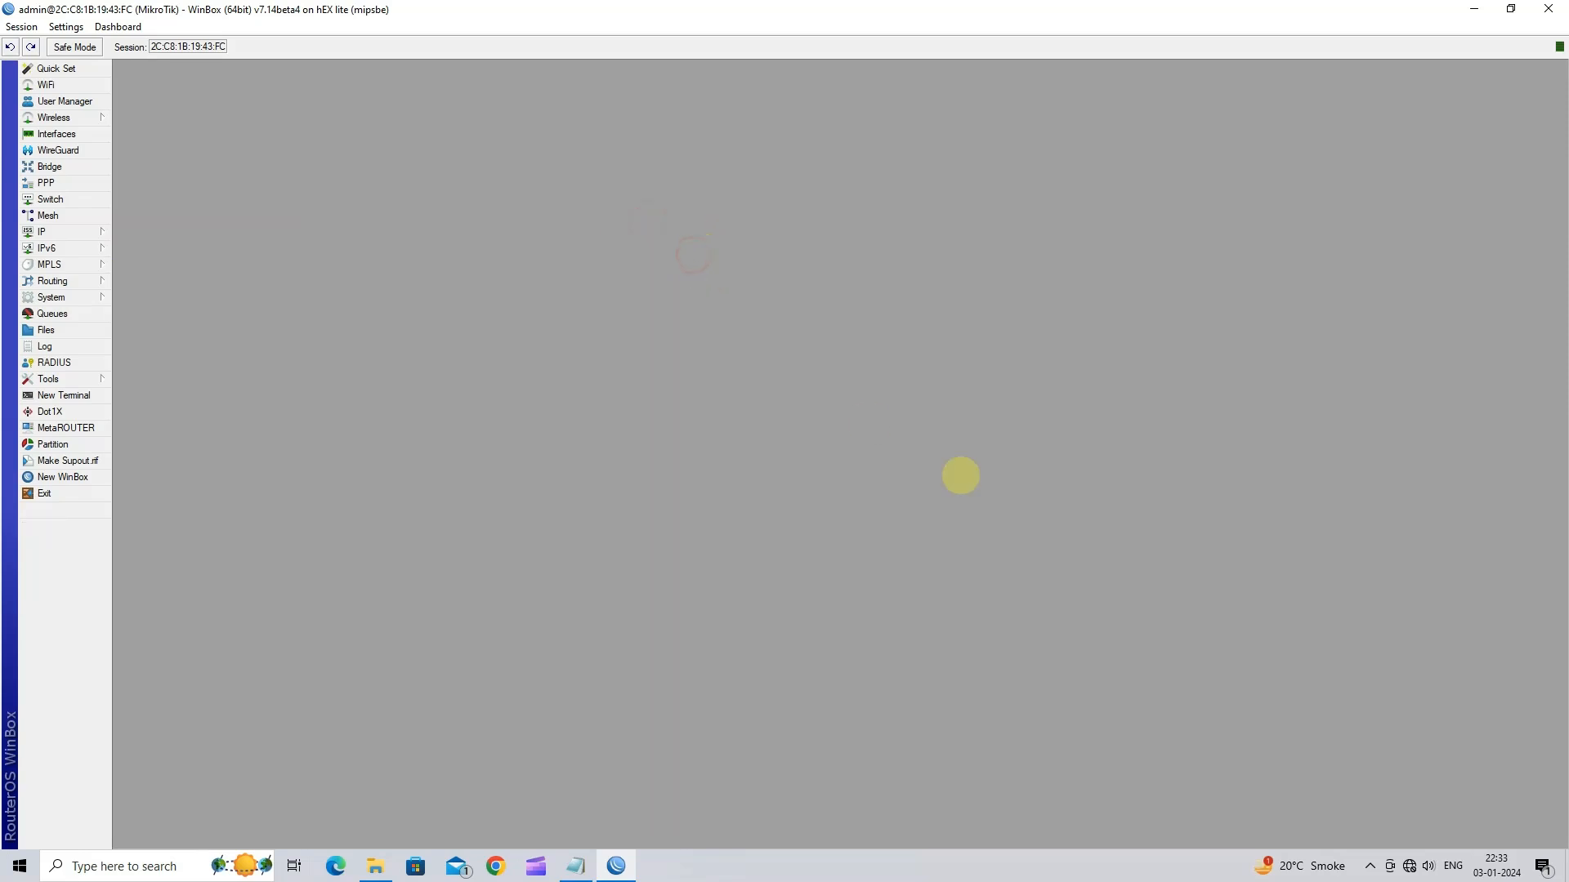
Step: Add the IP address 192.168.11.100/24 to the 1WAN interface
left_click(49, 230)
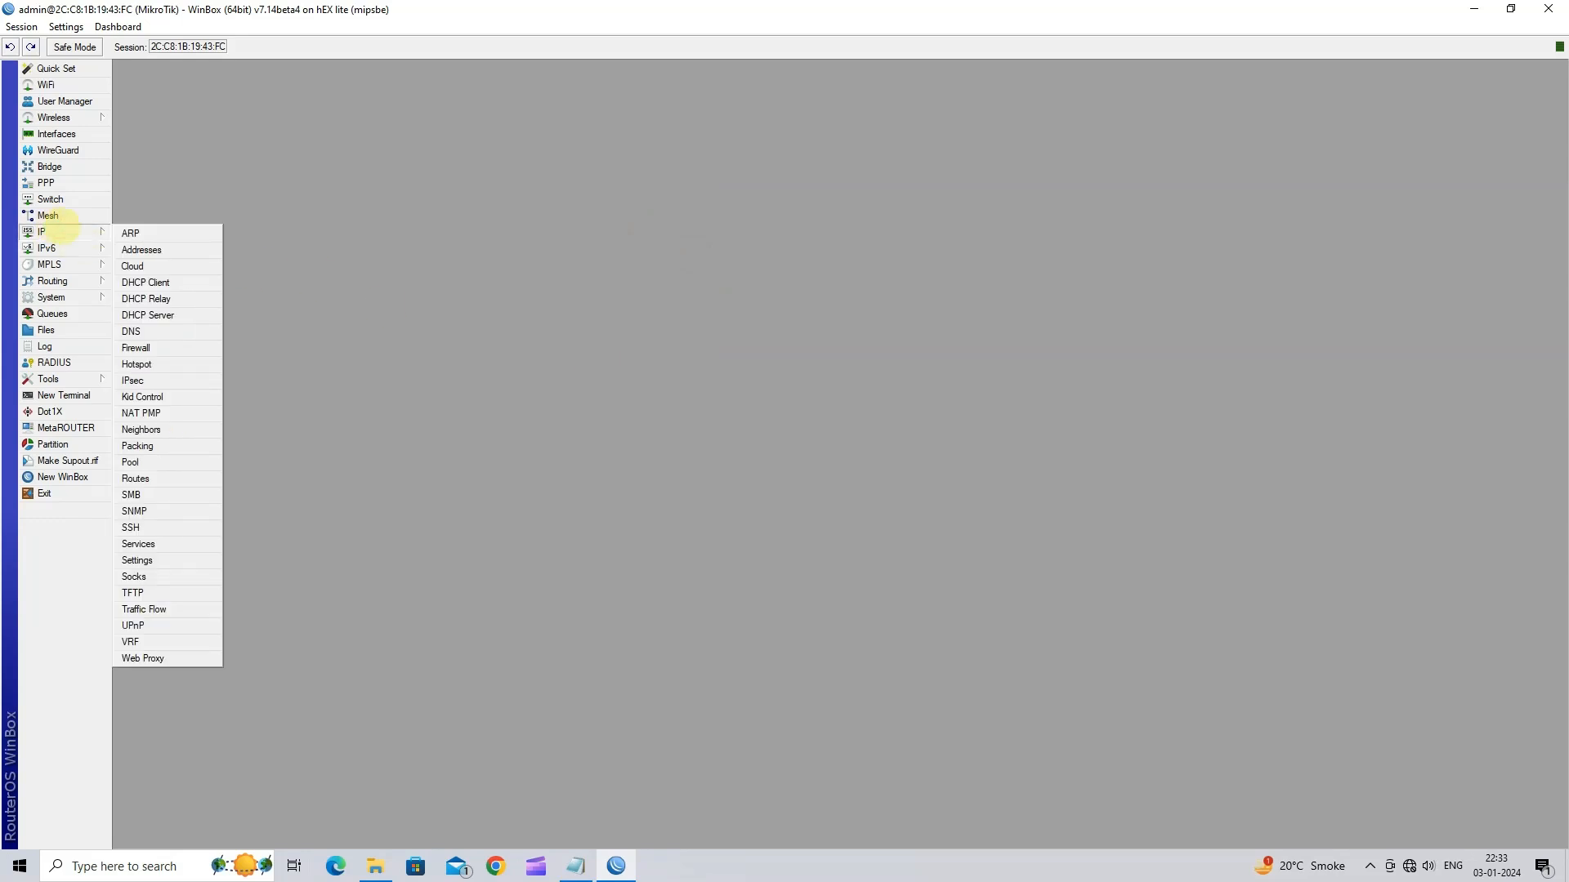
left_click(155, 250)
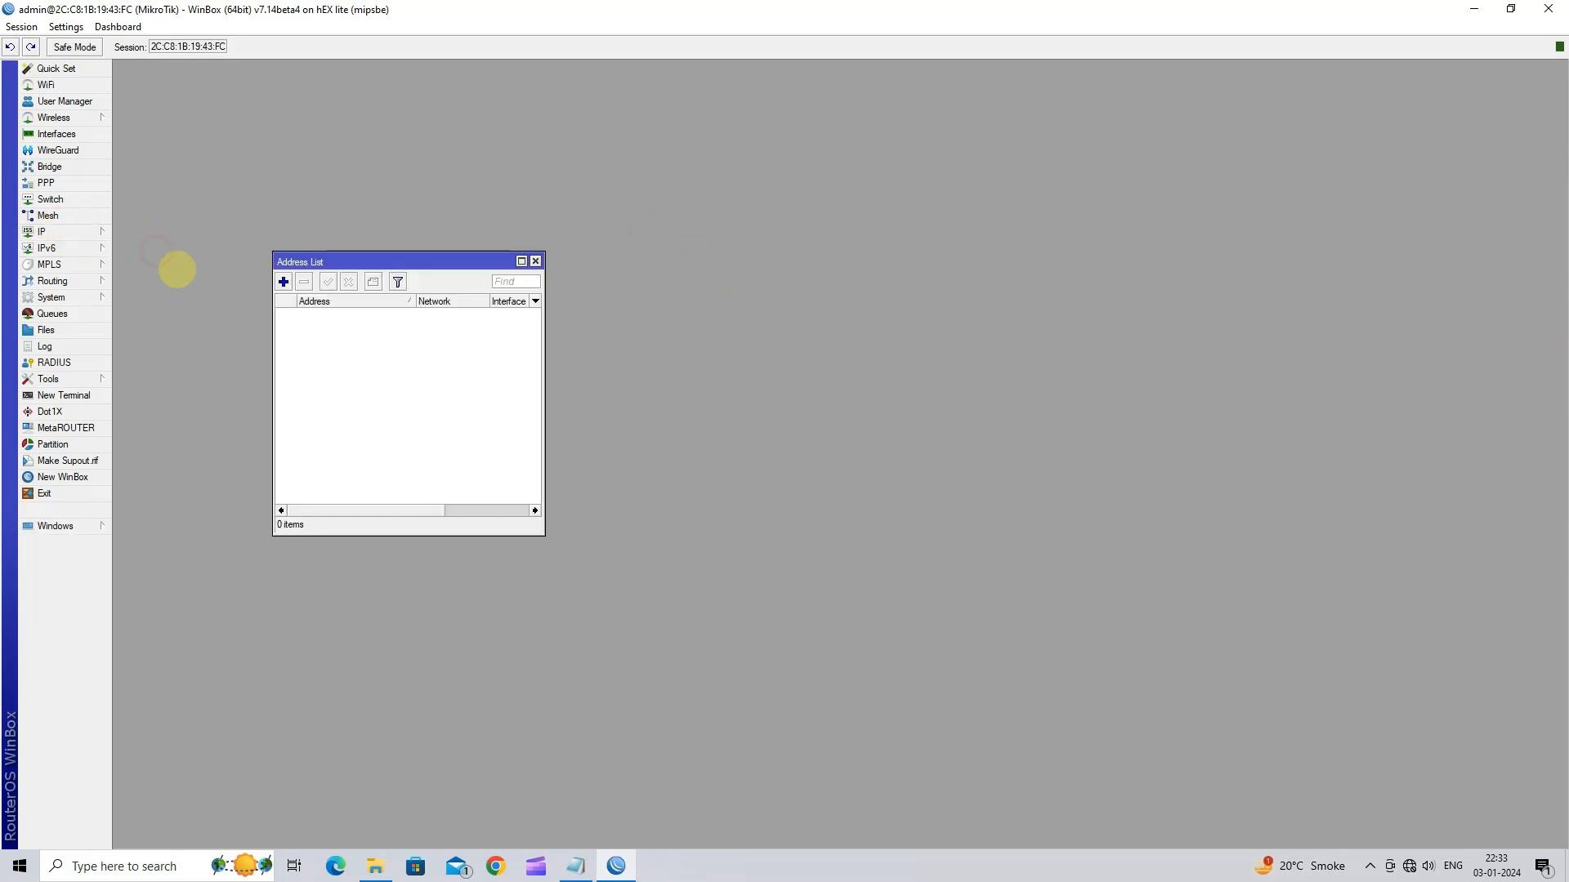
left_click_drag(545, 402, 791, 469)
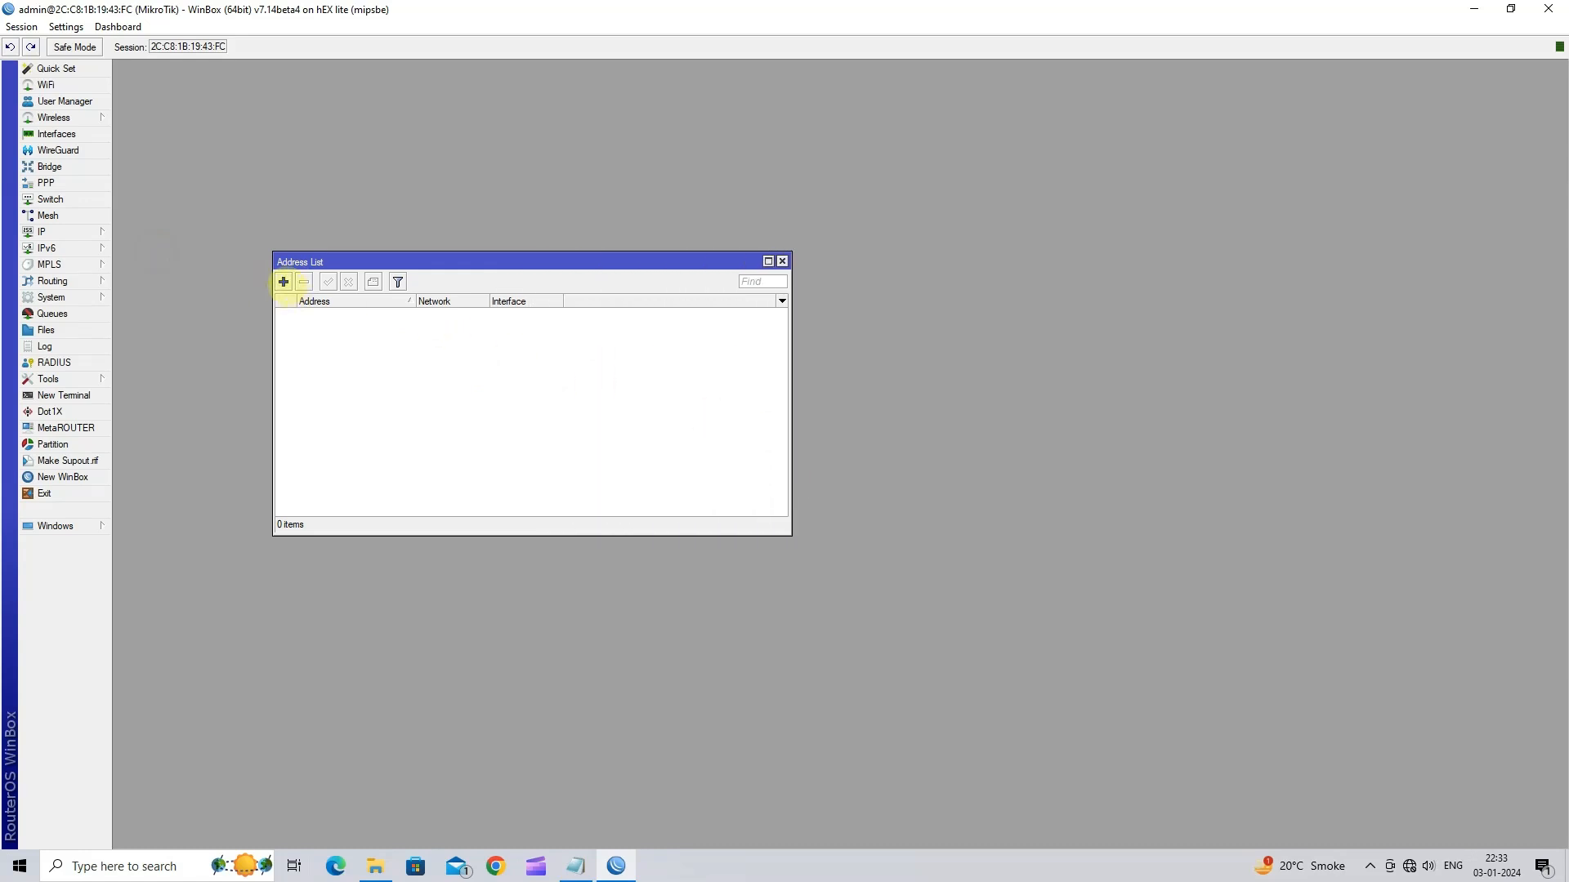
left_click(283, 282)
left_click(537, 394)
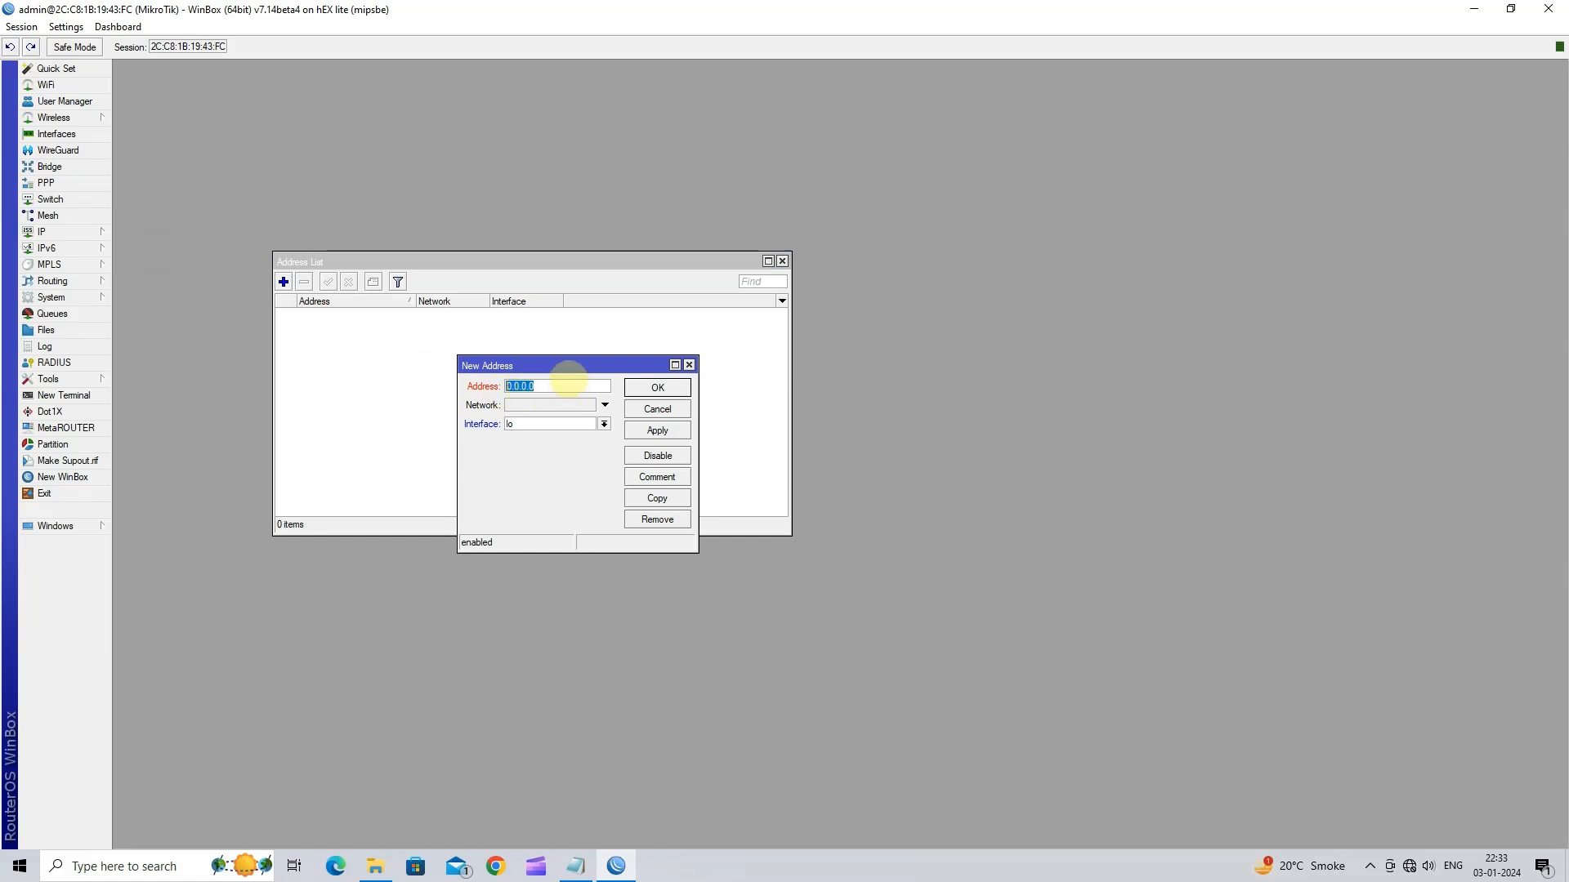
type("192.168.11.100/24")
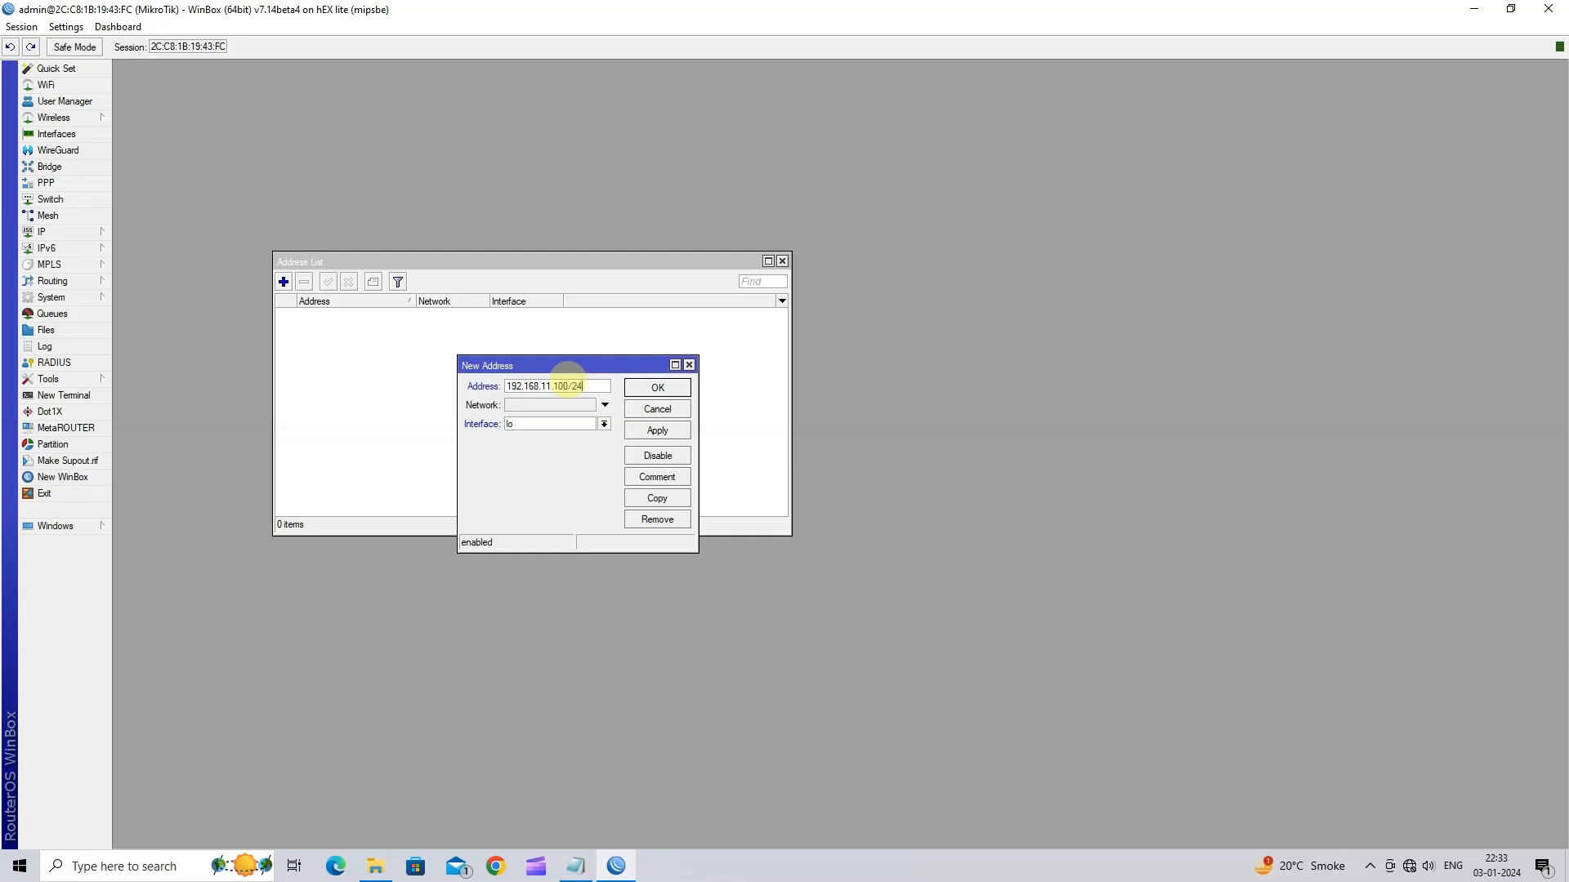
left_click(604, 424)
left_click(599, 442)
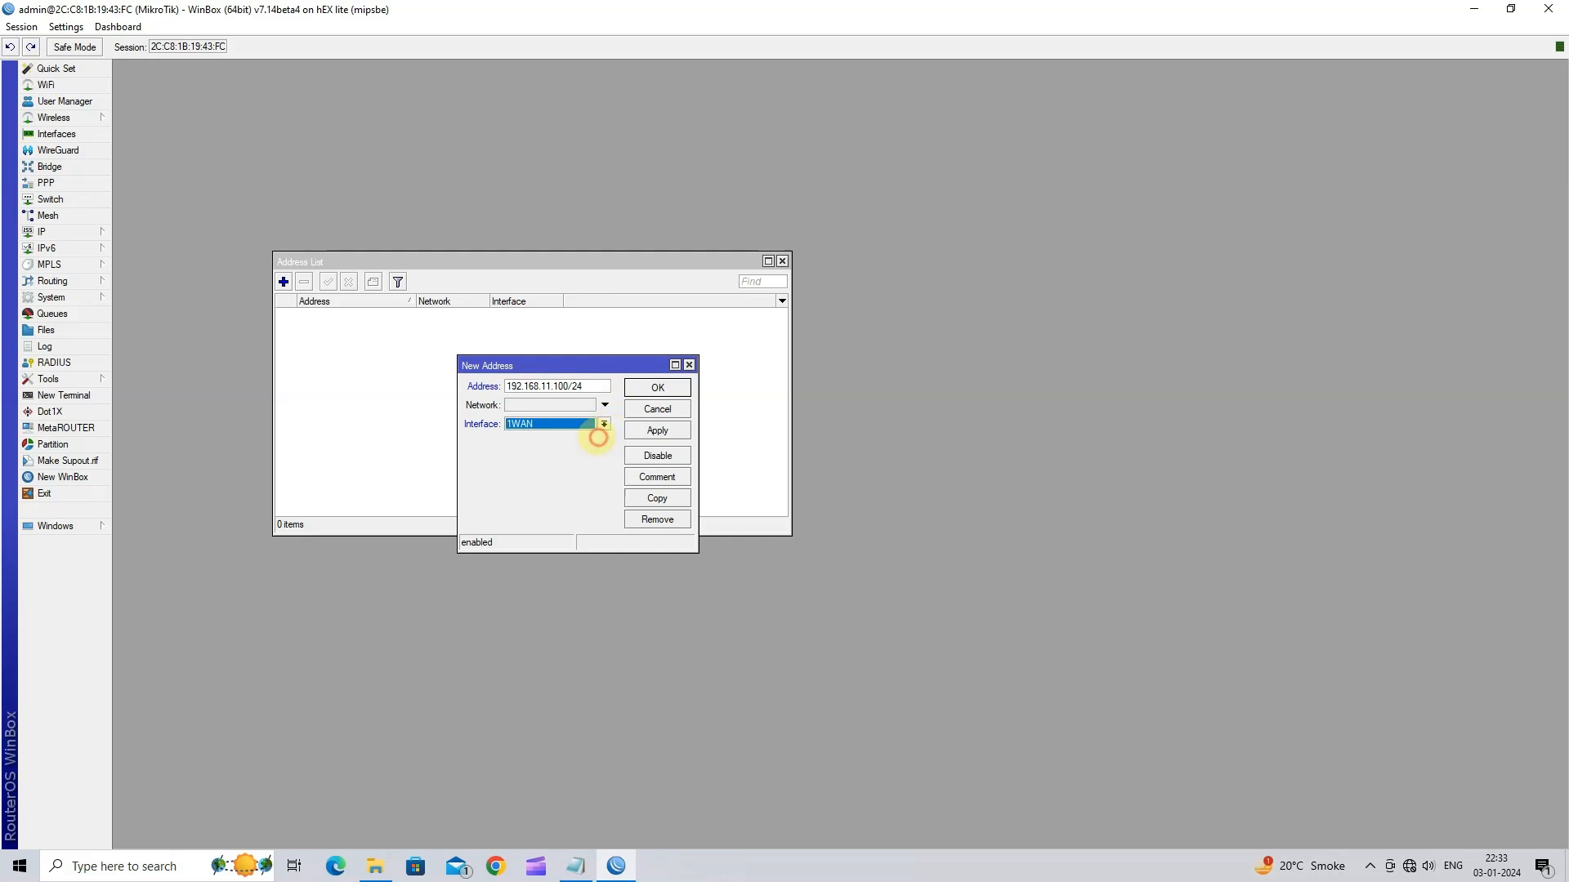
left_click(657, 431)
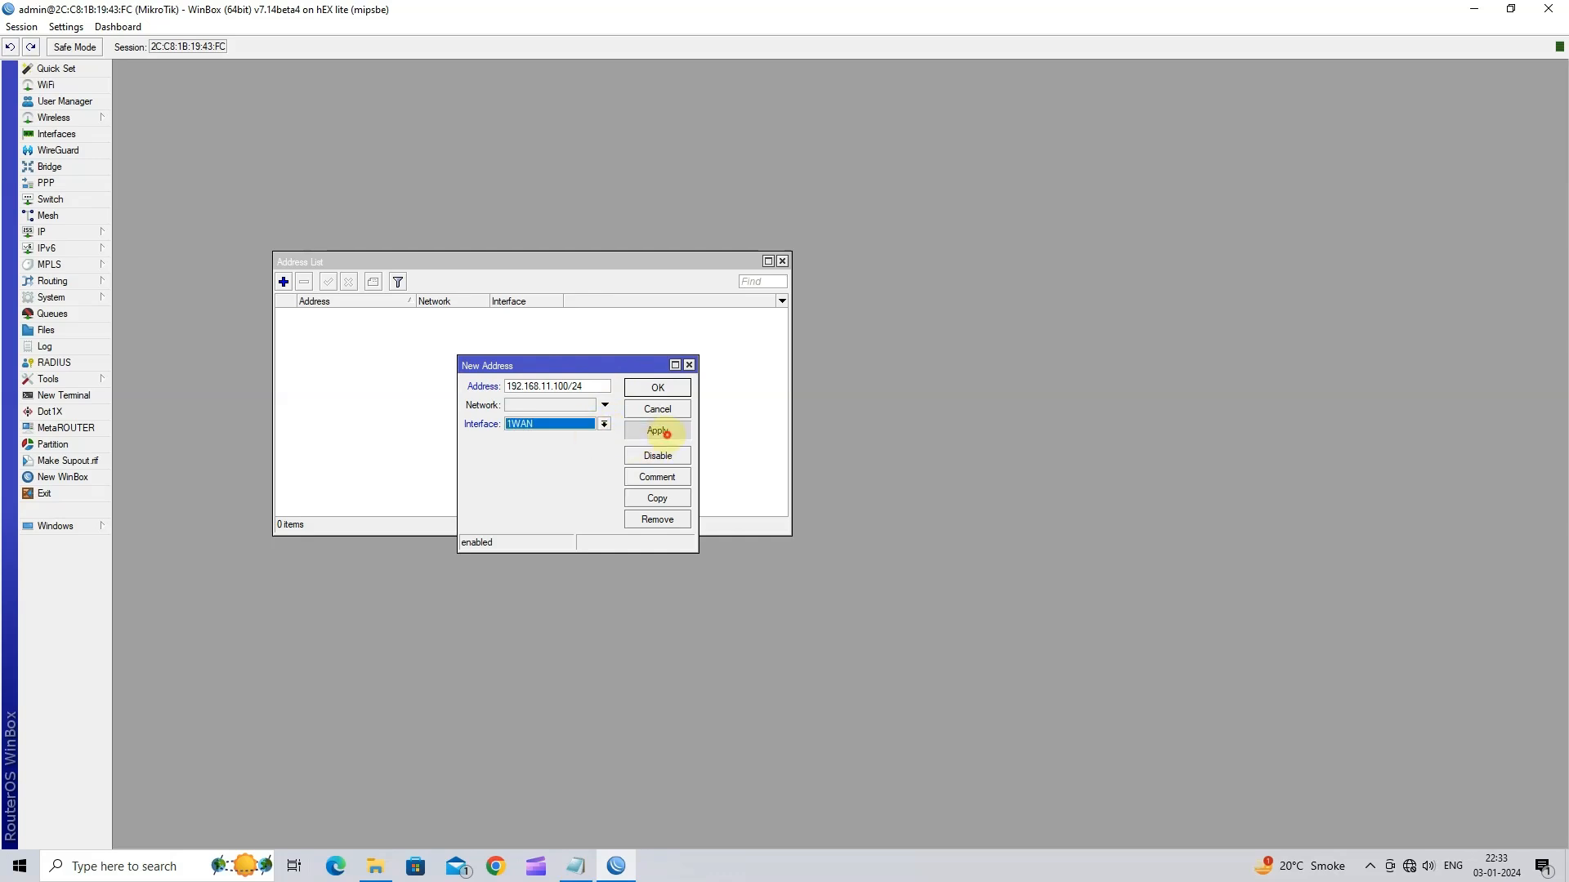
left_click(669, 390)
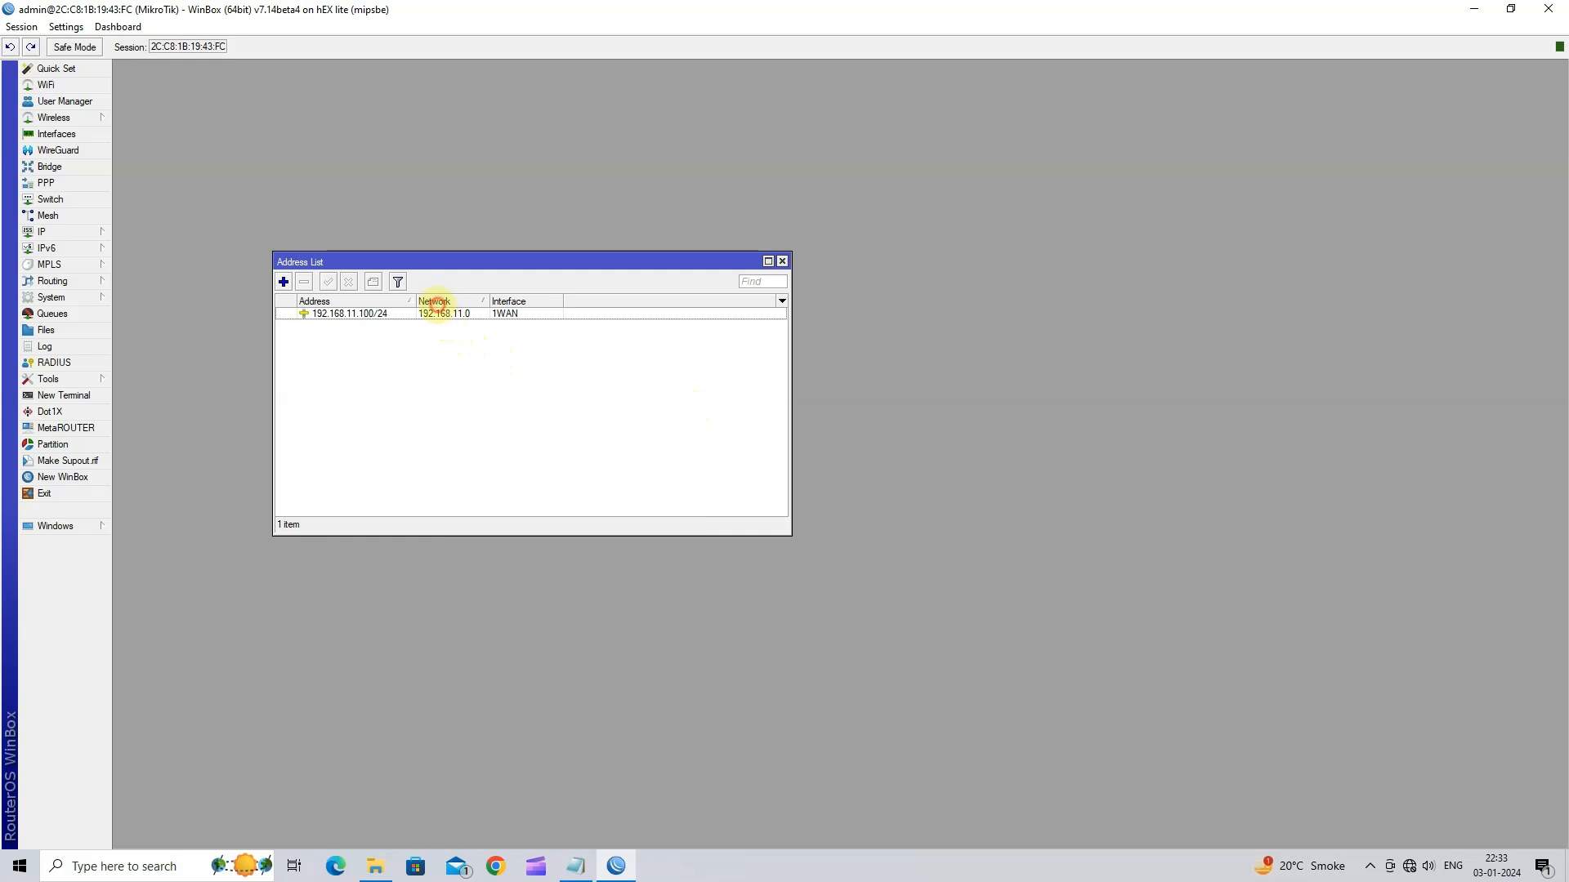
left_click(470, 312)
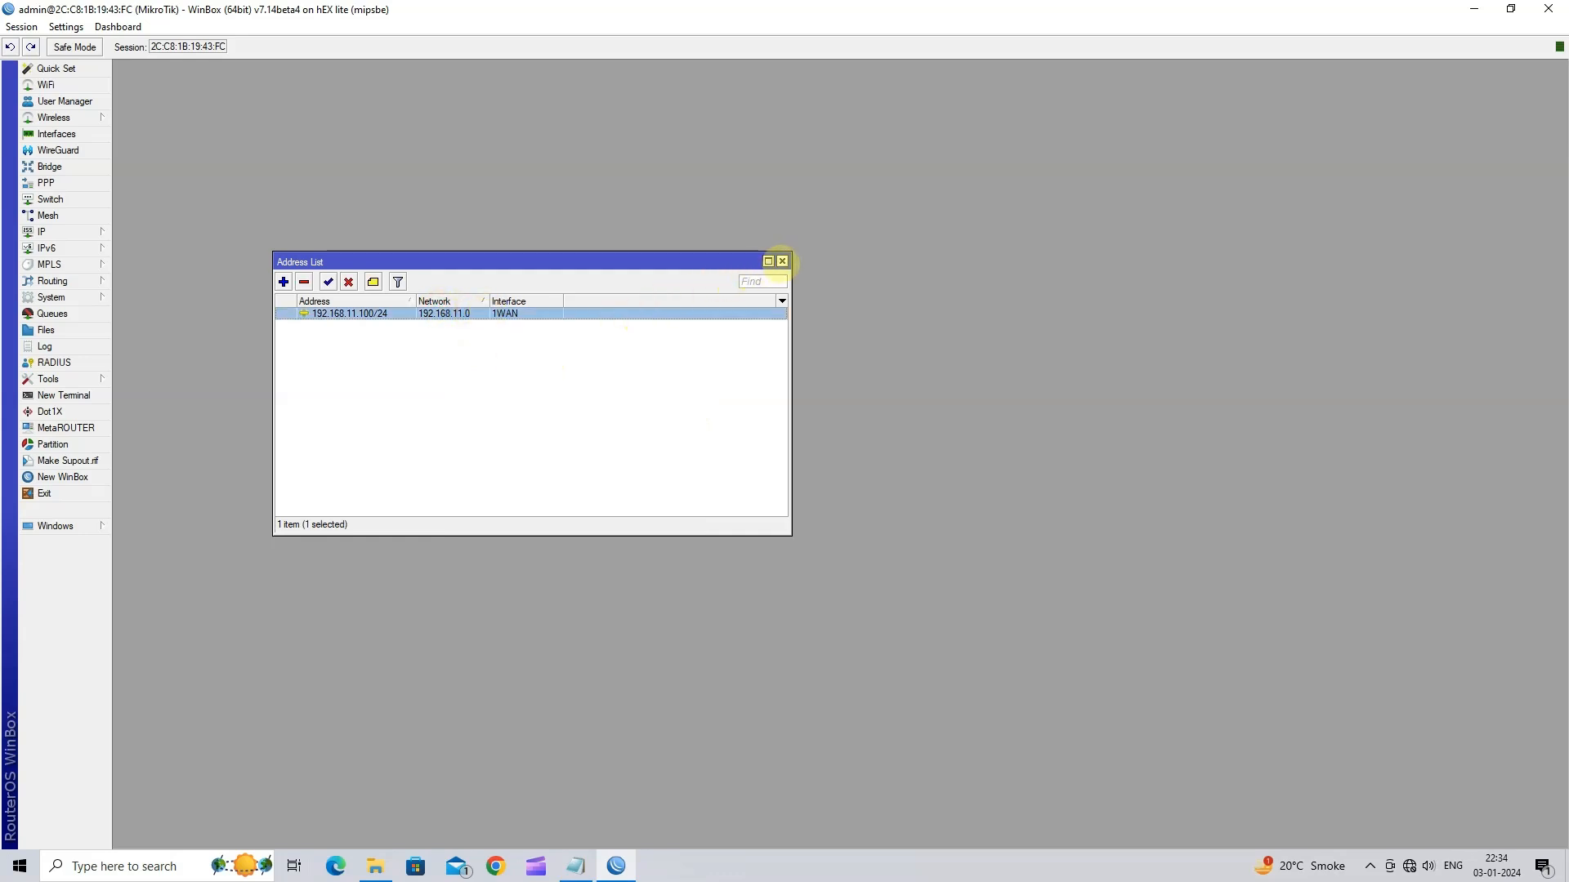
left_click(781, 261)
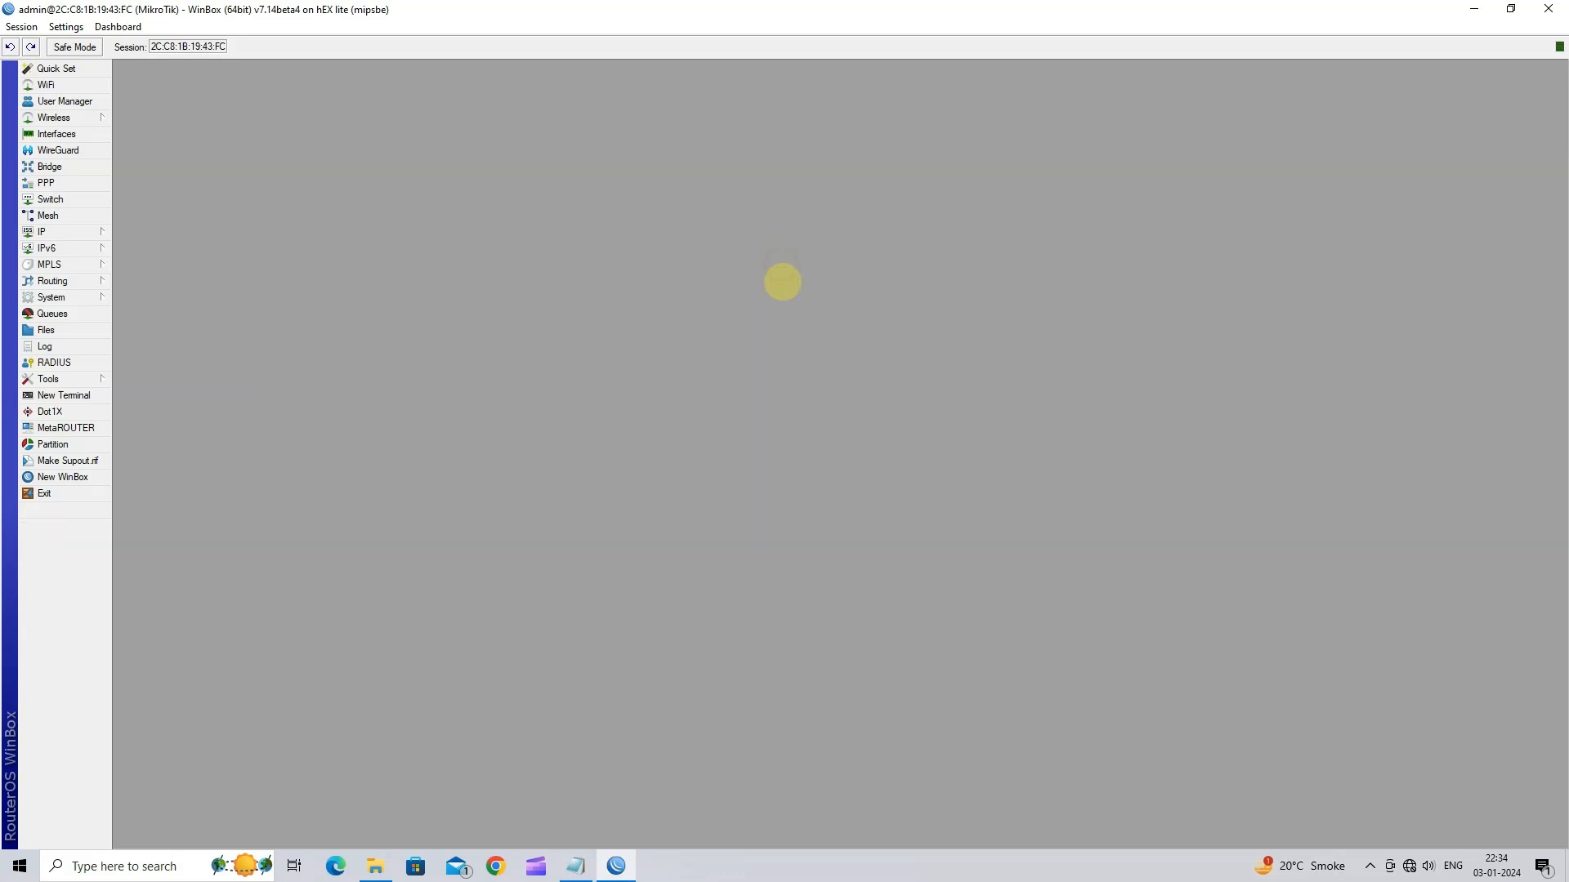
Step: Add a default route for destination 0.0.0.0/0 with gateway 192.168.11.1 in the main routing table
left_click(72, 227)
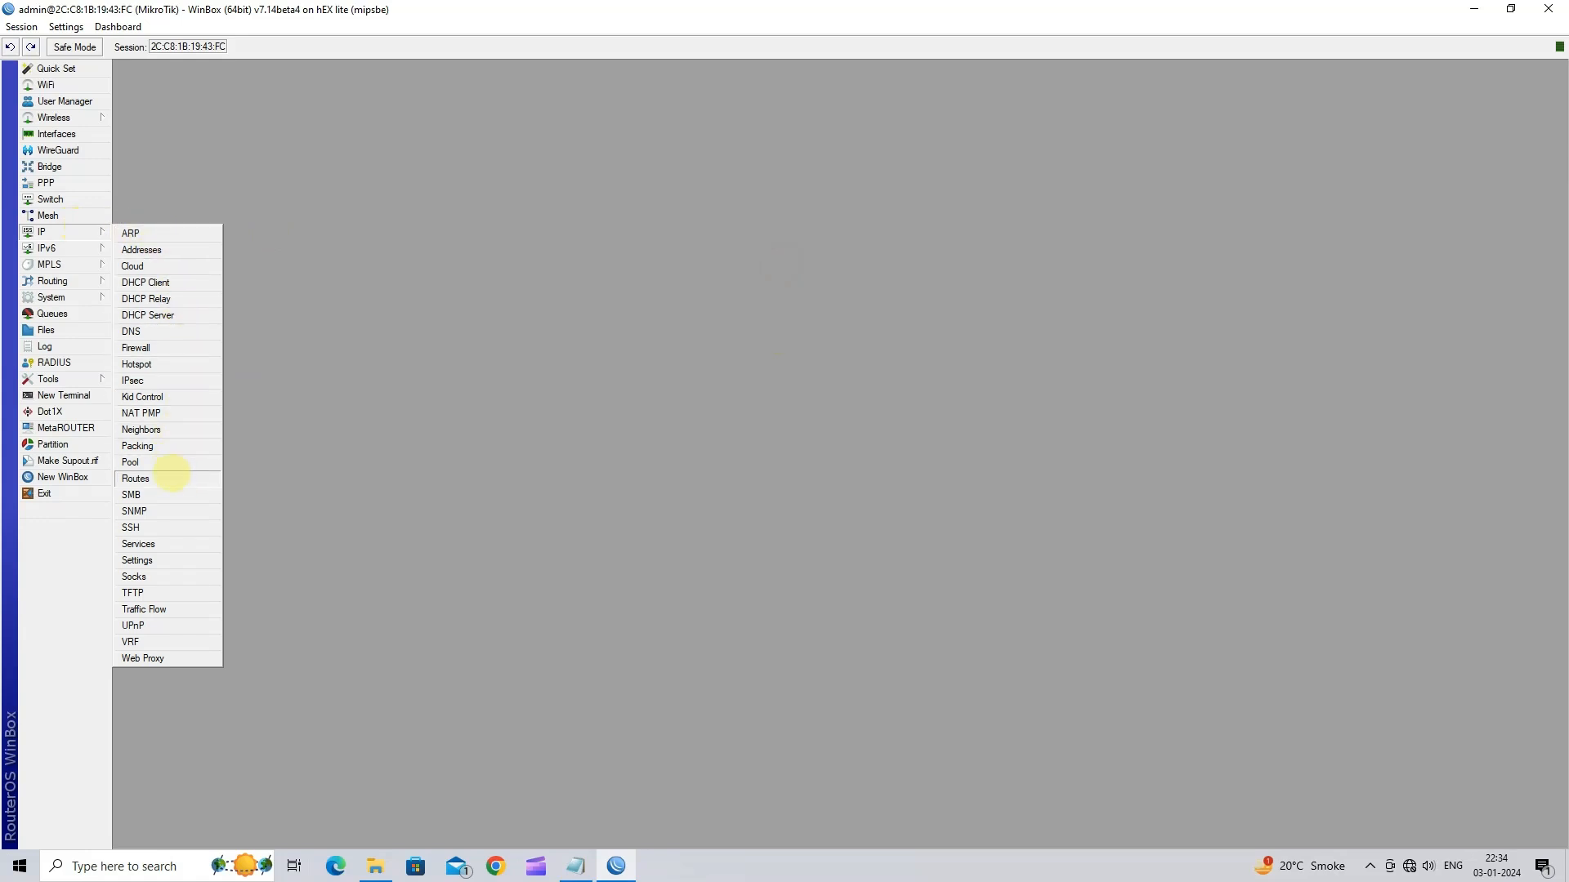
left_click(173, 475)
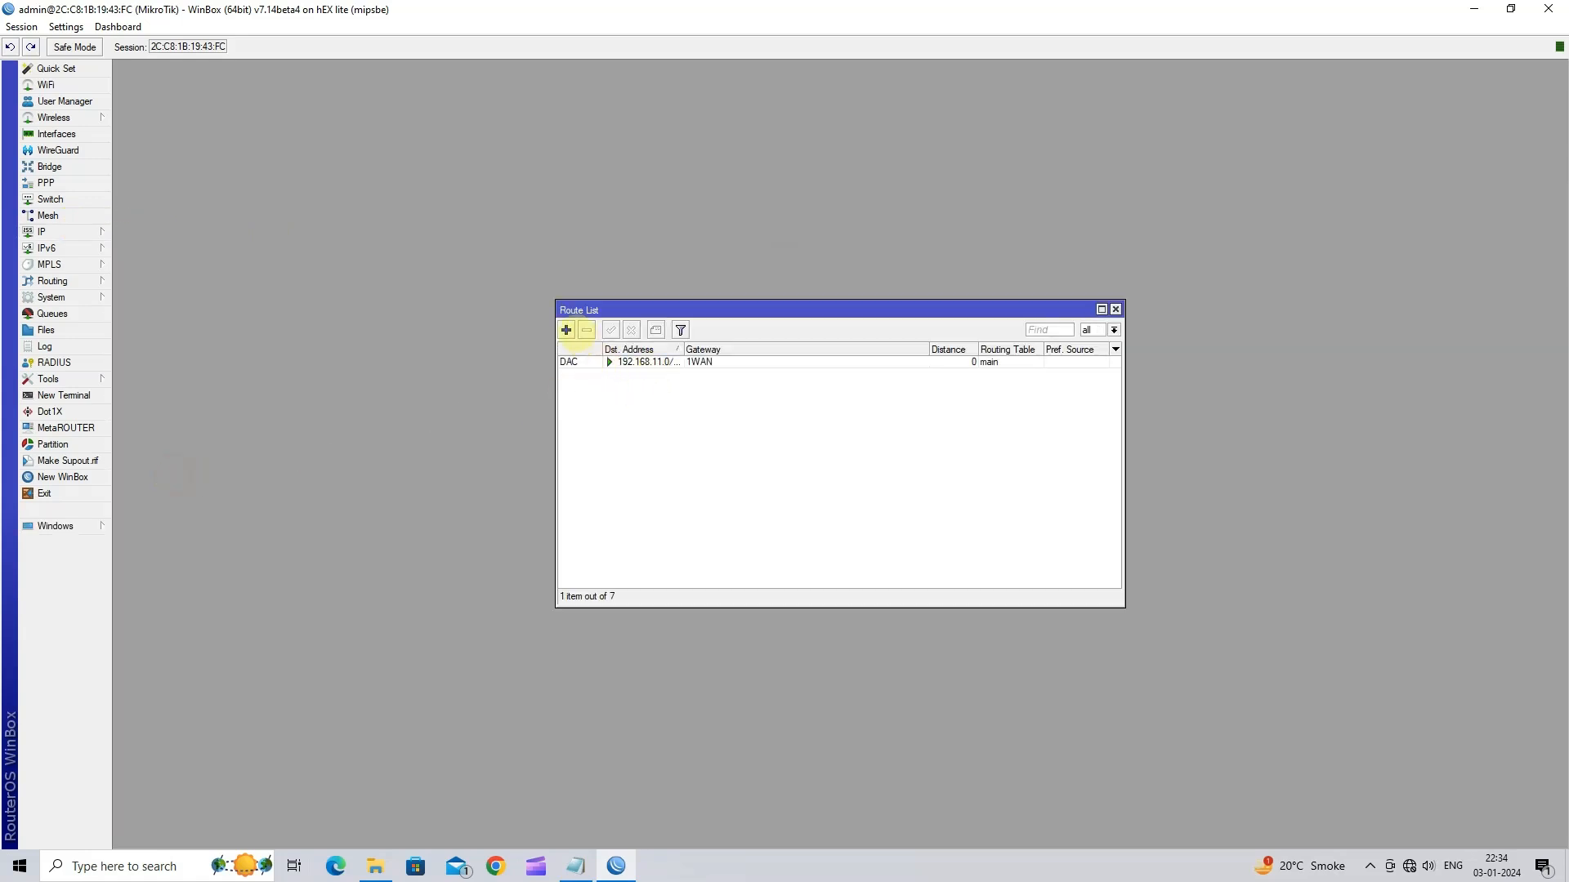
left_click(565, 330)
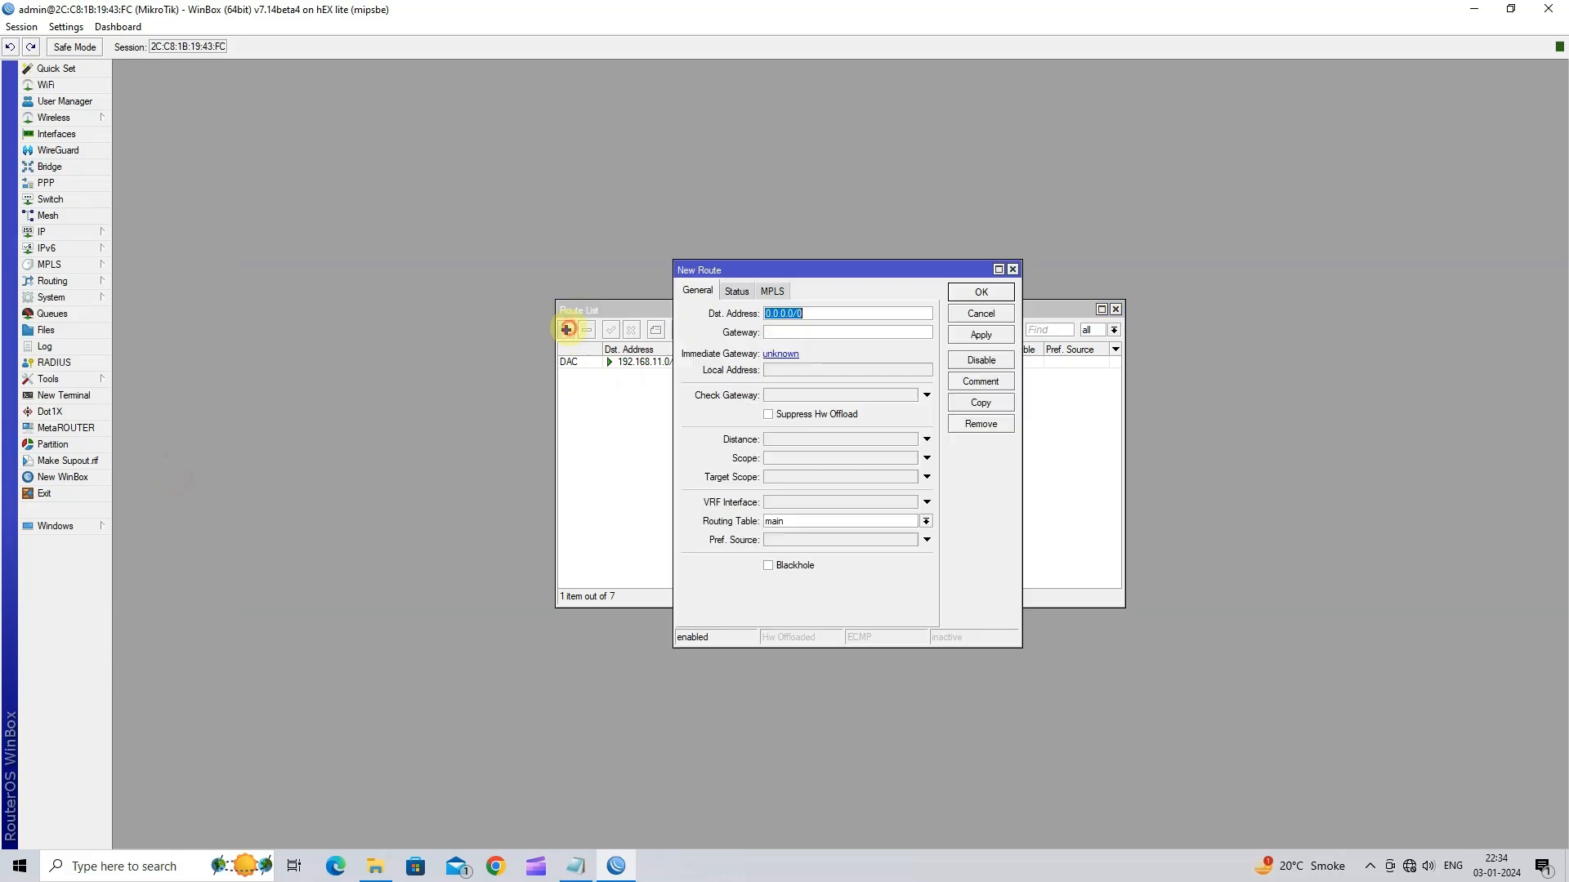
left_click(782, 333)
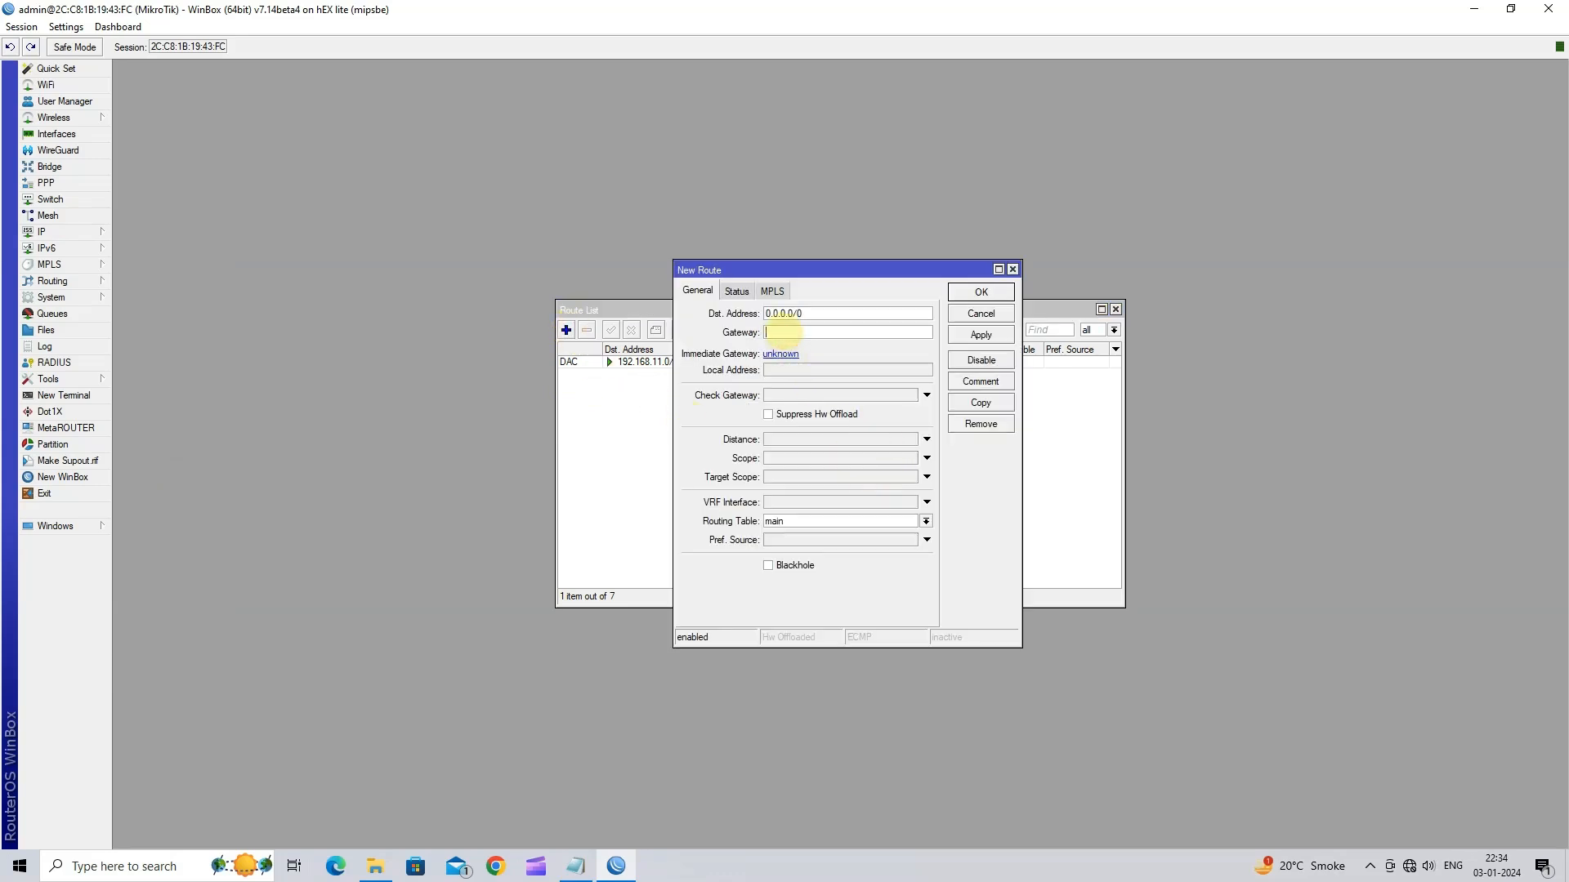
type("192")
left_click(980, 335)
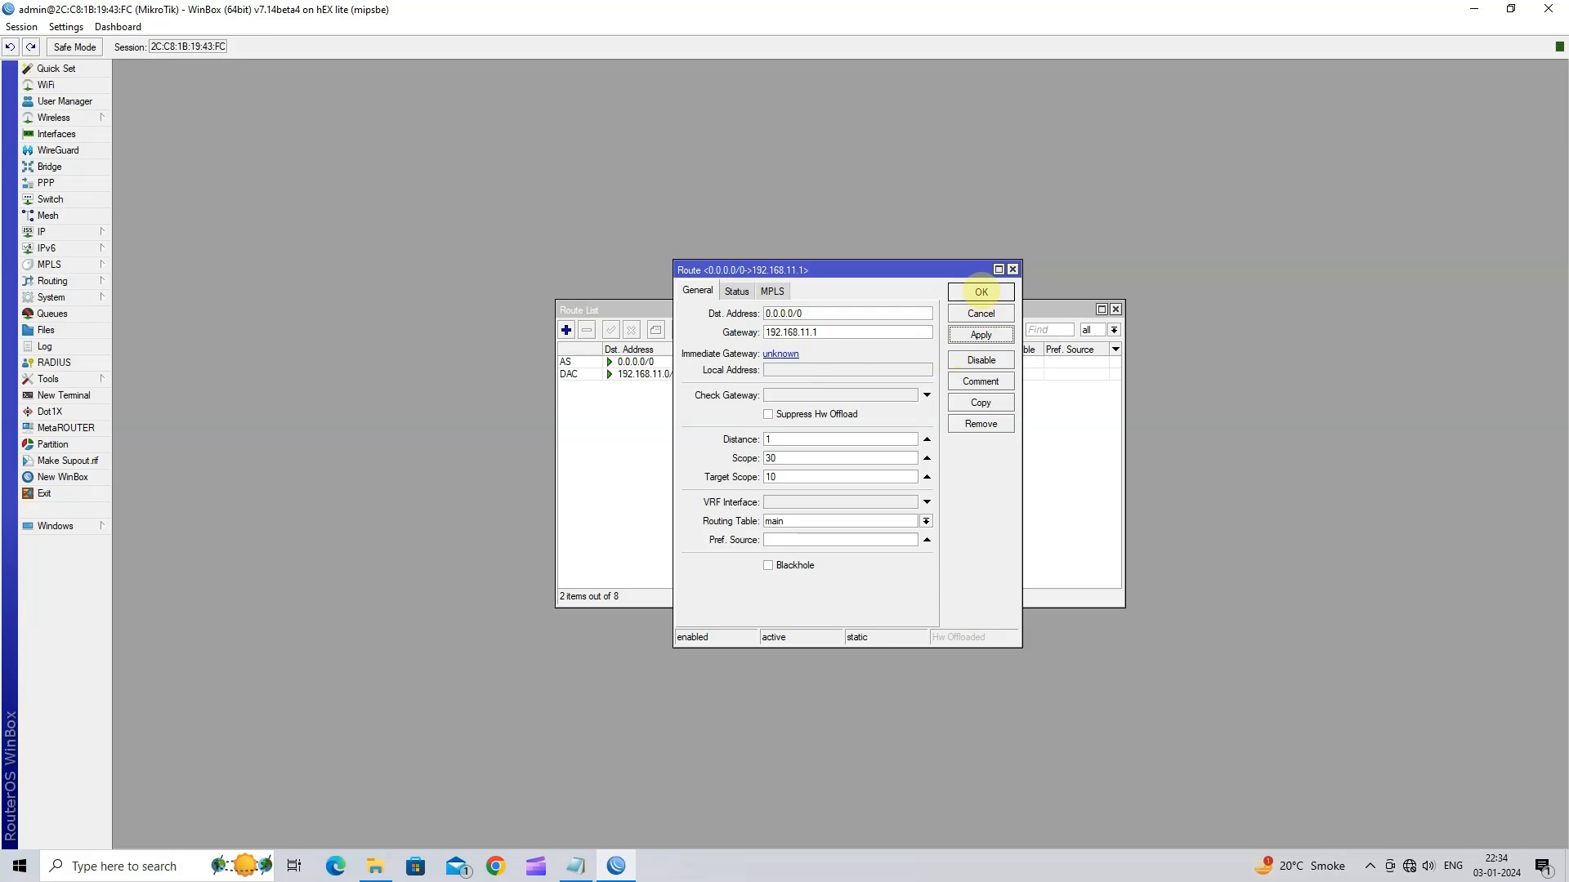
left_click(980, 292)
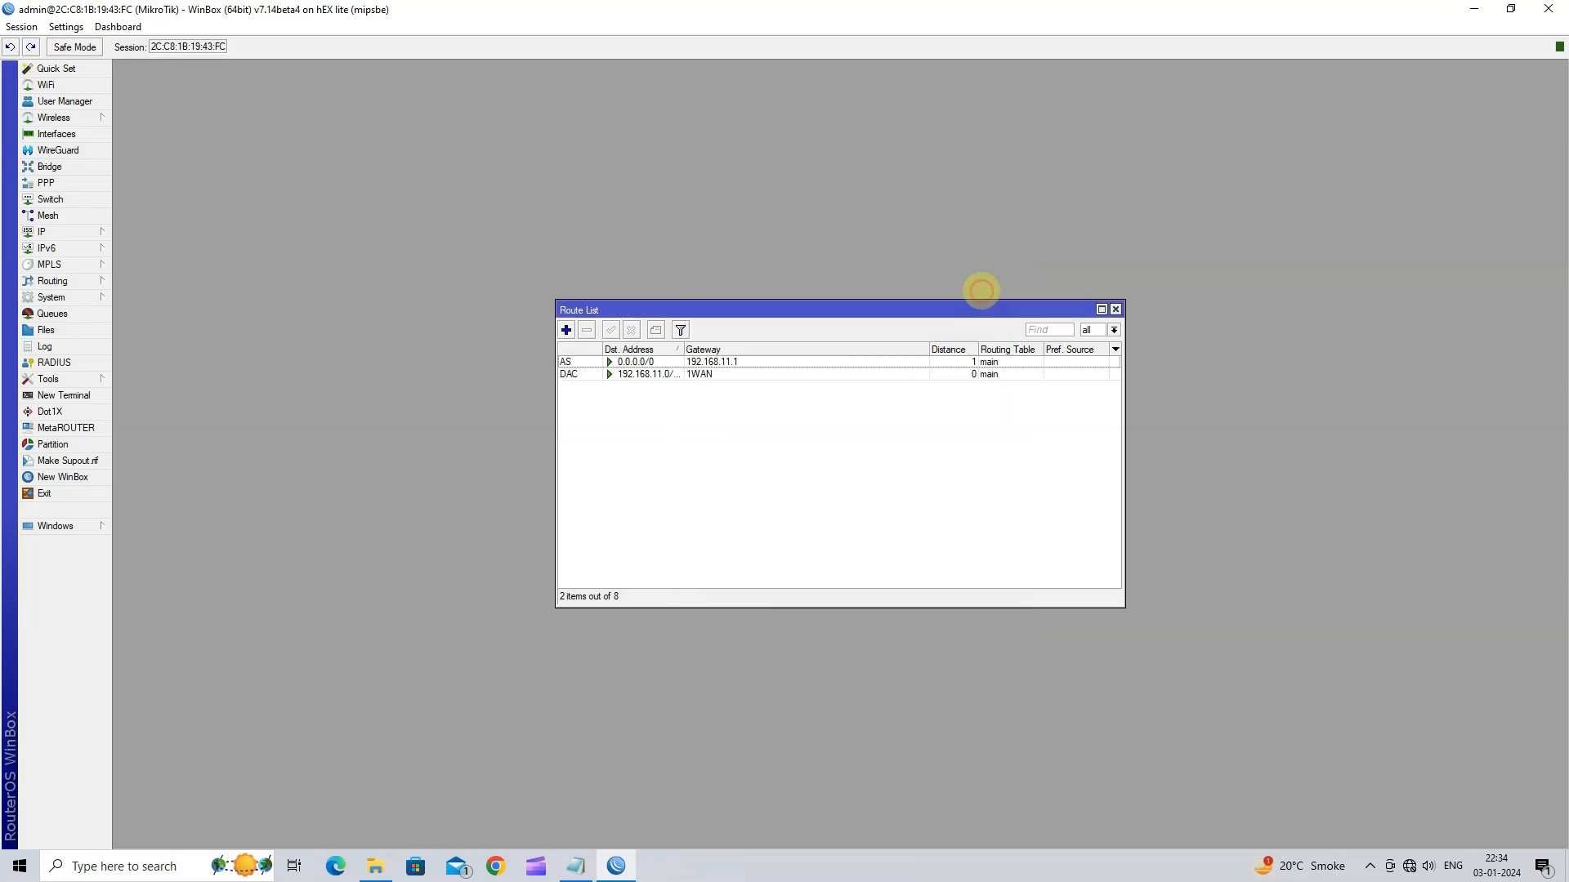
left_click(717, 374)
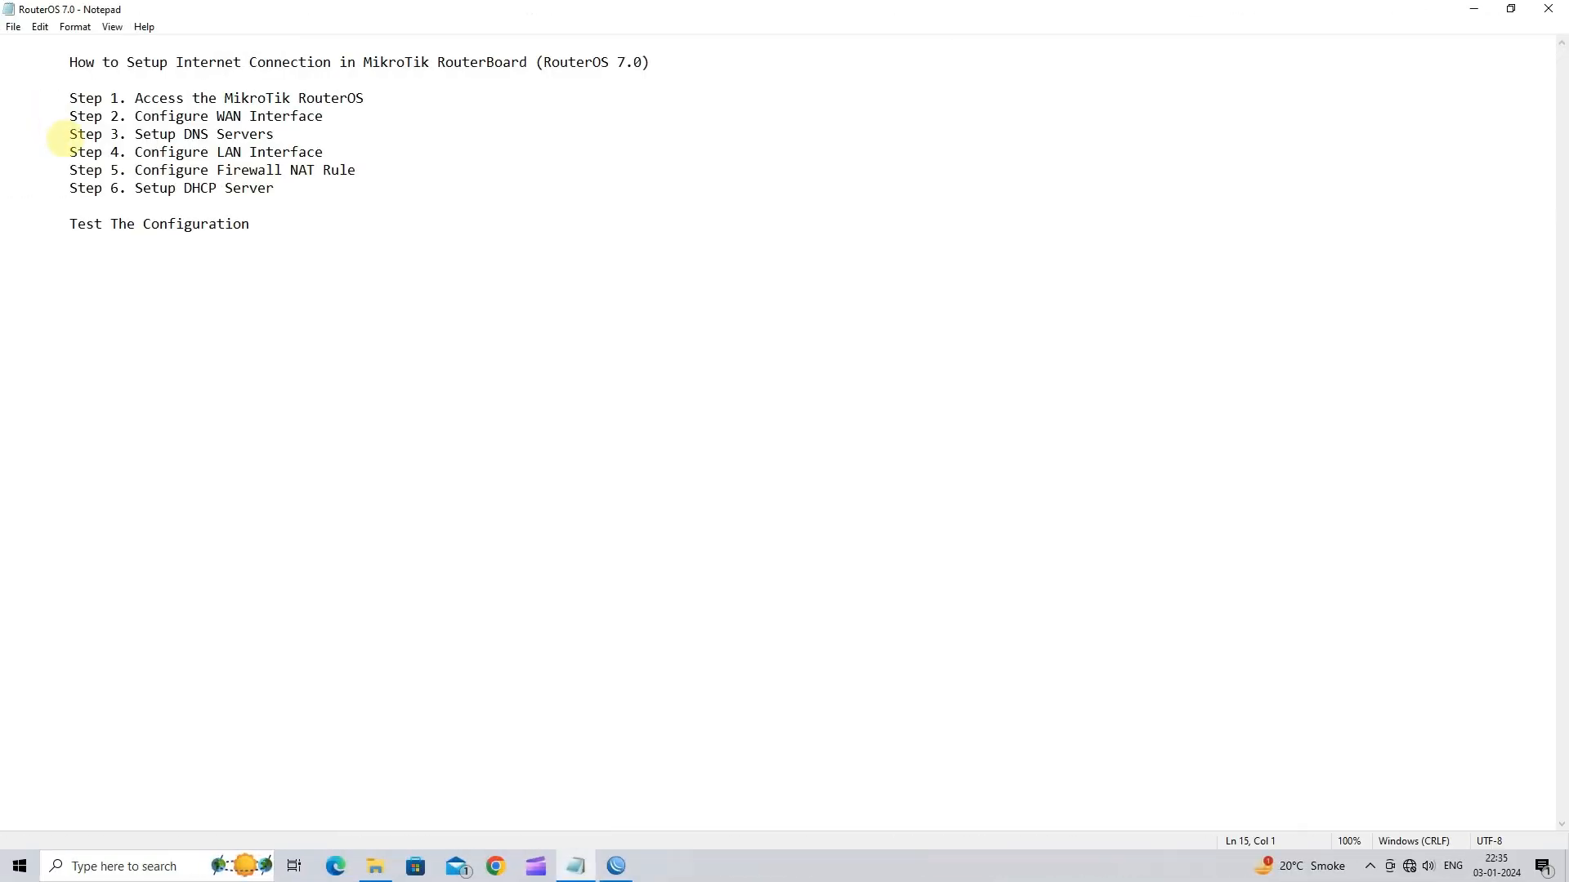
Step: Mark the Setup DNS Servers step in the notes, switch to WinBox, and enter 8.8.8.8 and 4.2.2.2 as the DNS servers
left_click_drag(69, 134, 278, 135)
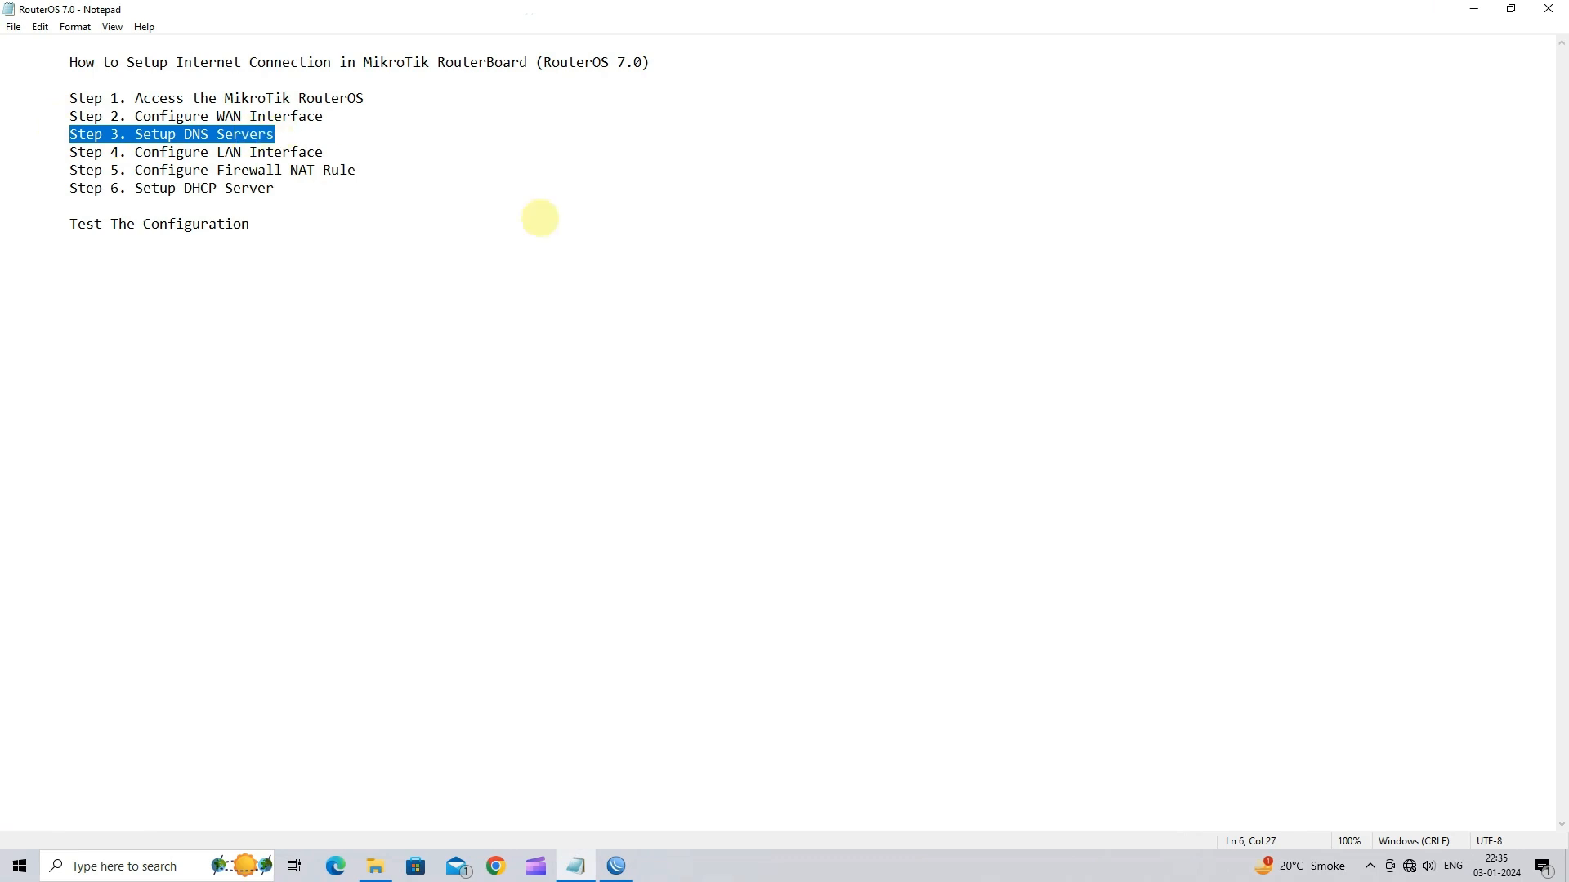
left_click(616, 867)
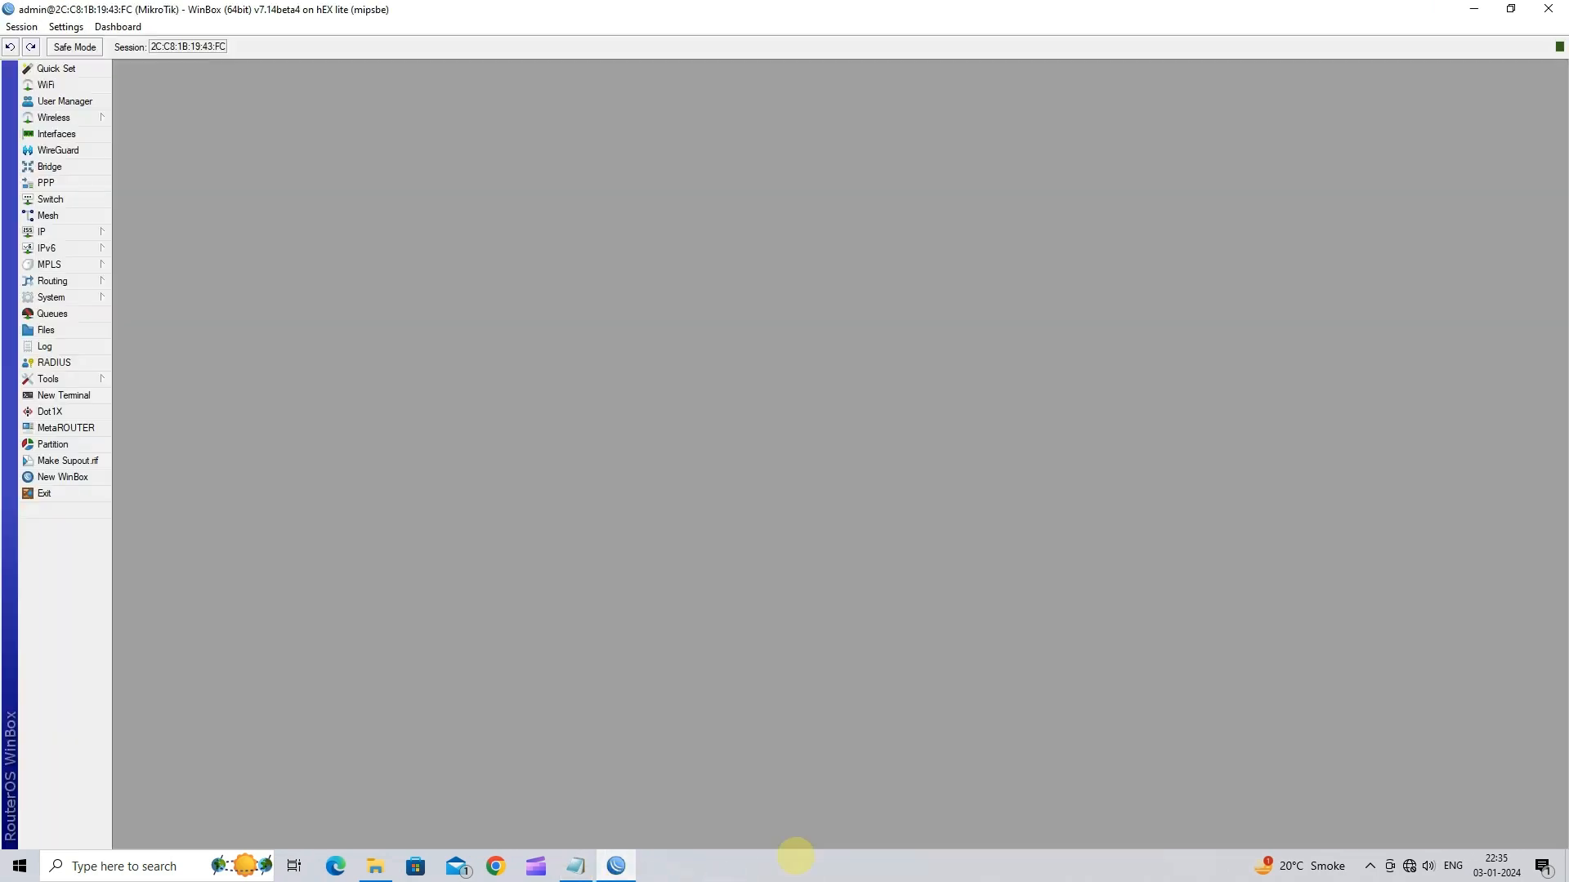
left_click(49, 233)
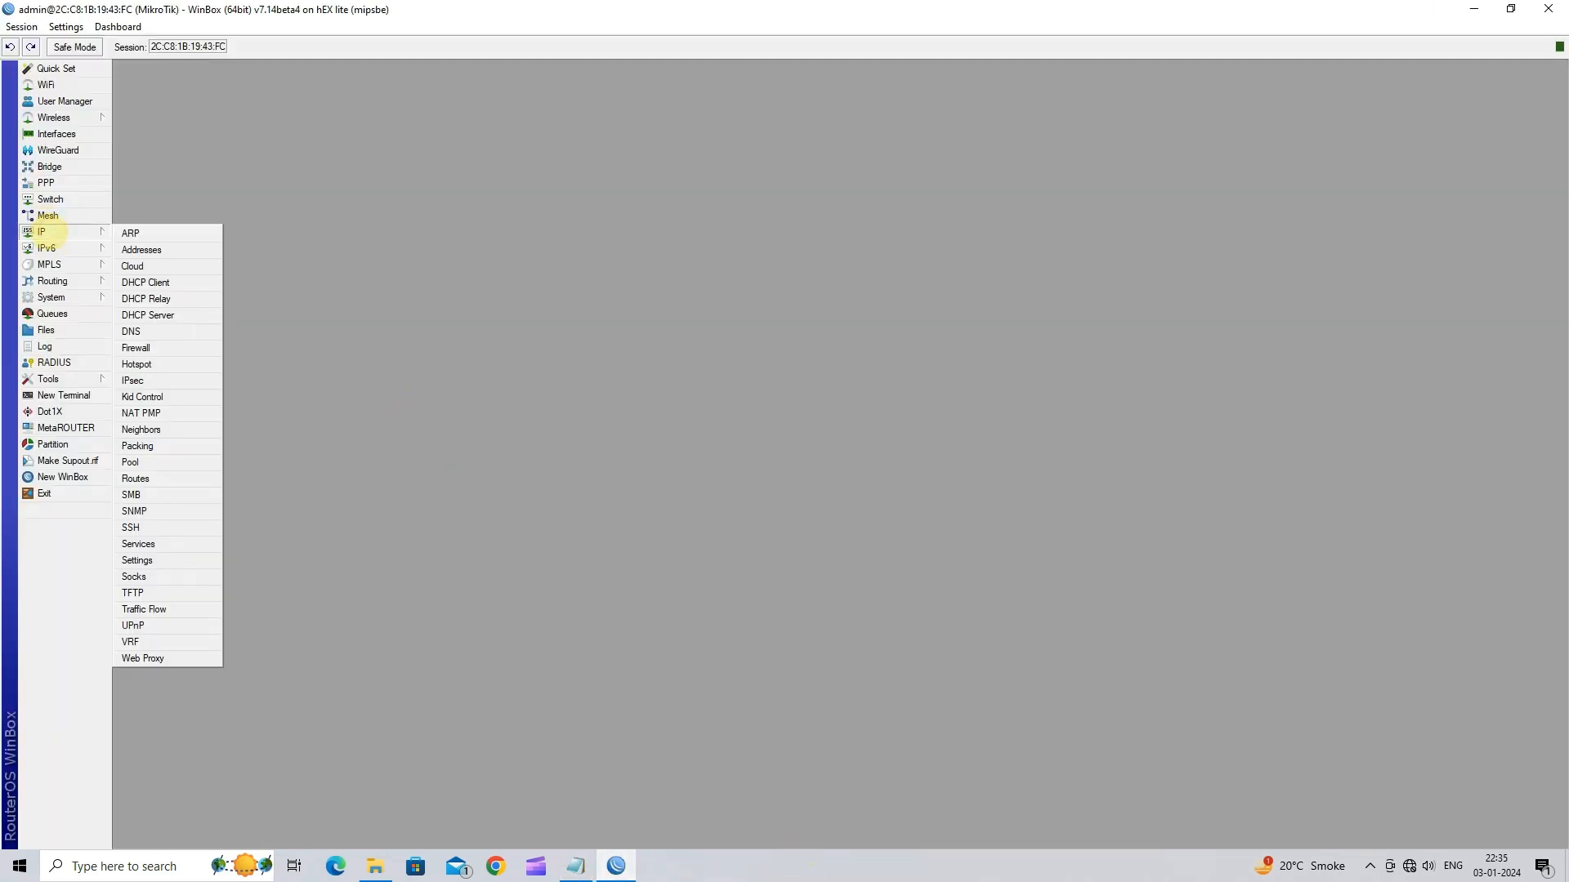
left_click(131, 331)
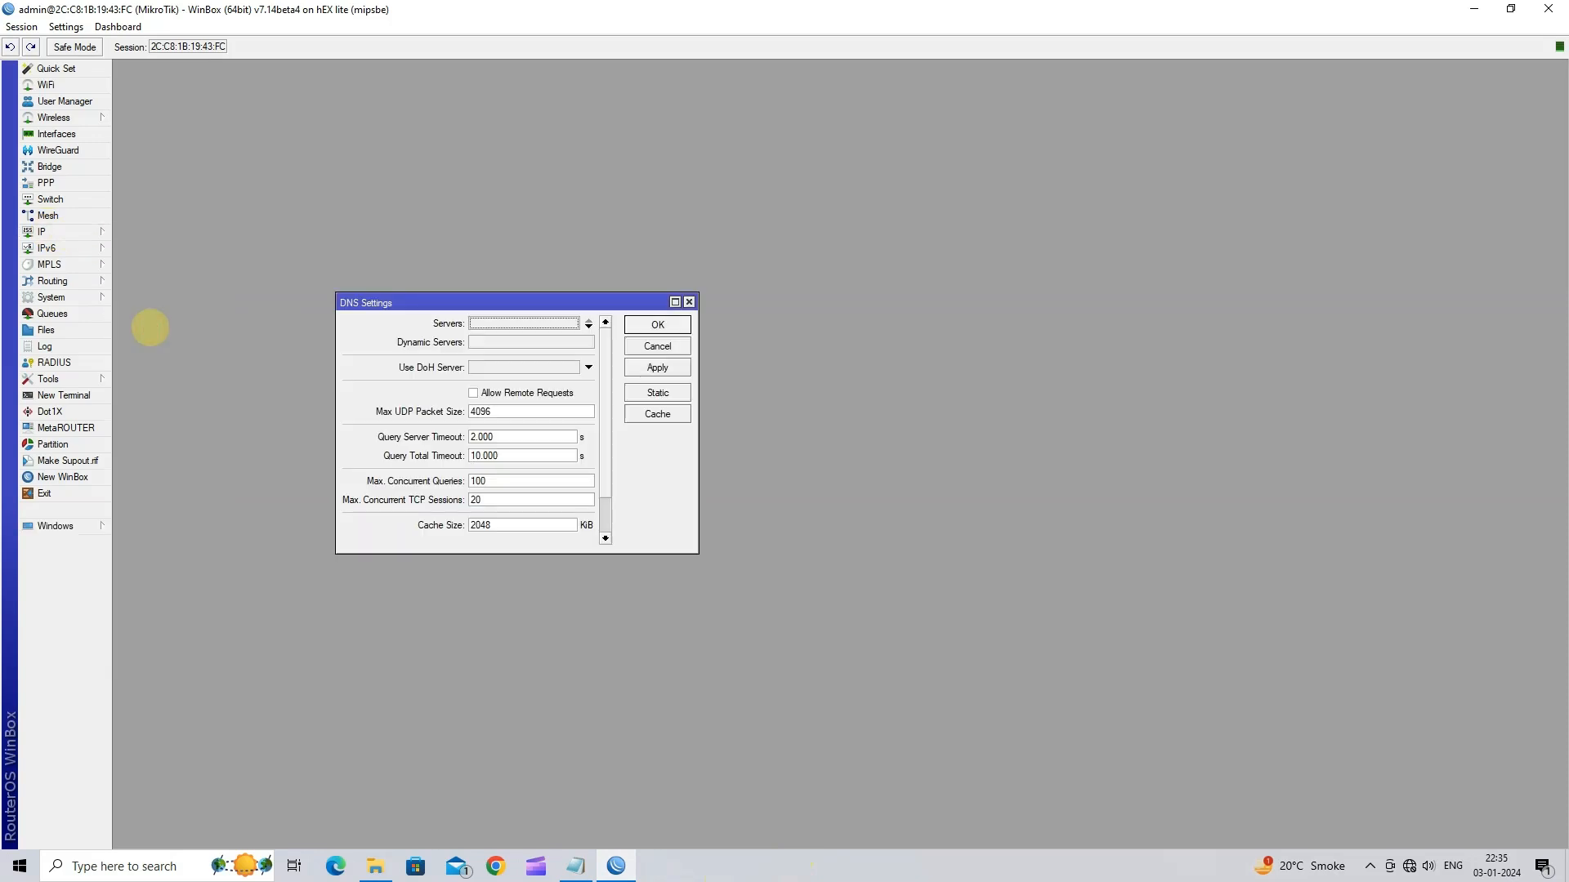
left_click(511, 322)
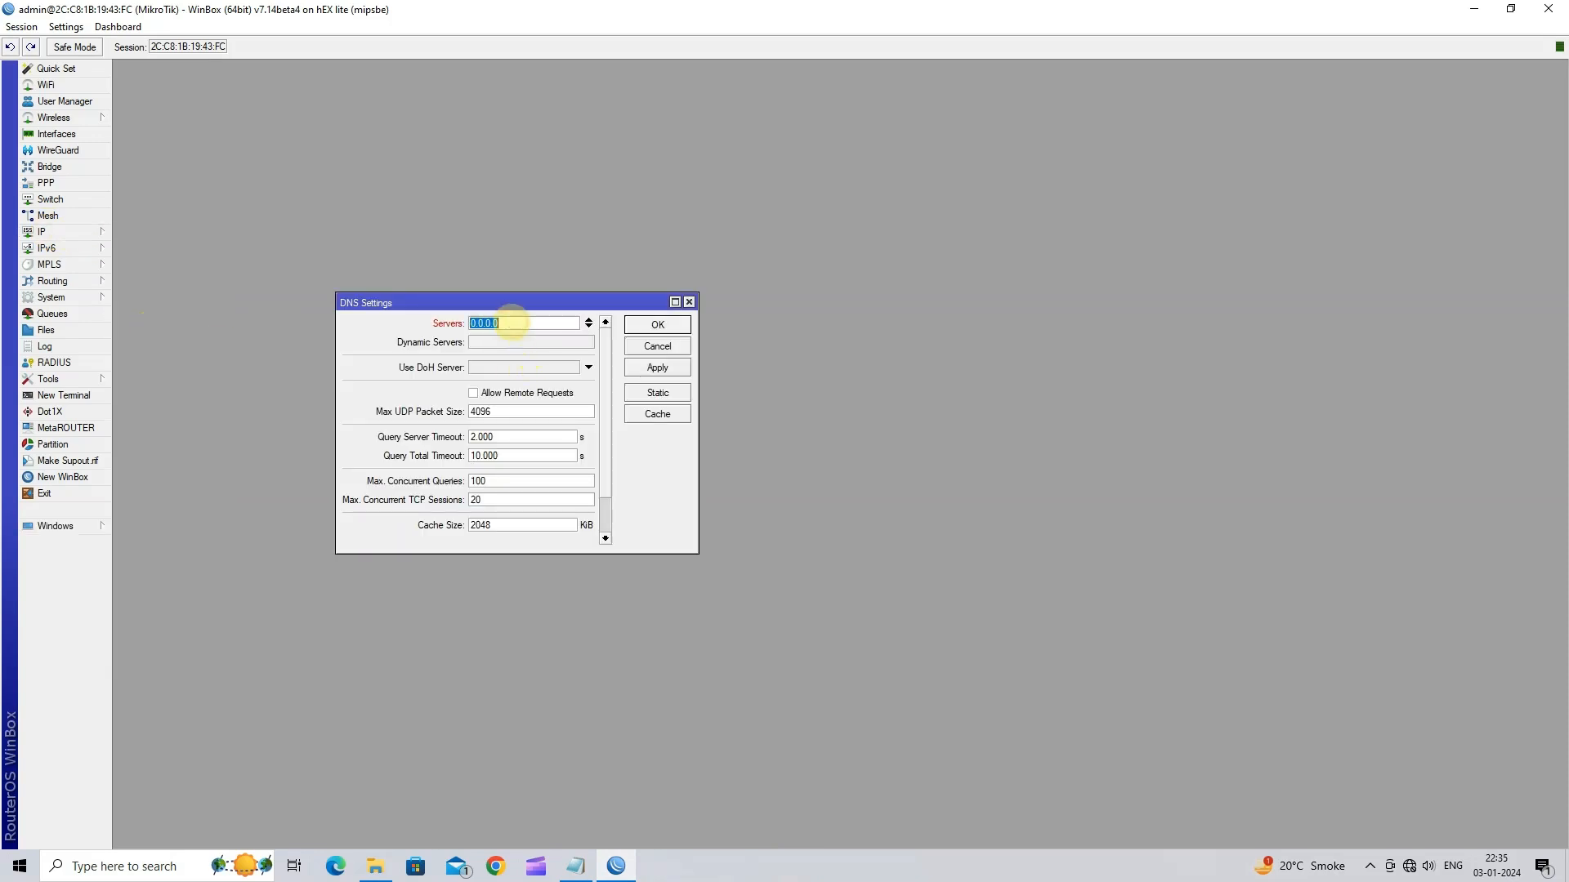
type("8.8.8.8")
left_click(588, 322)
type("4.2.2.2")
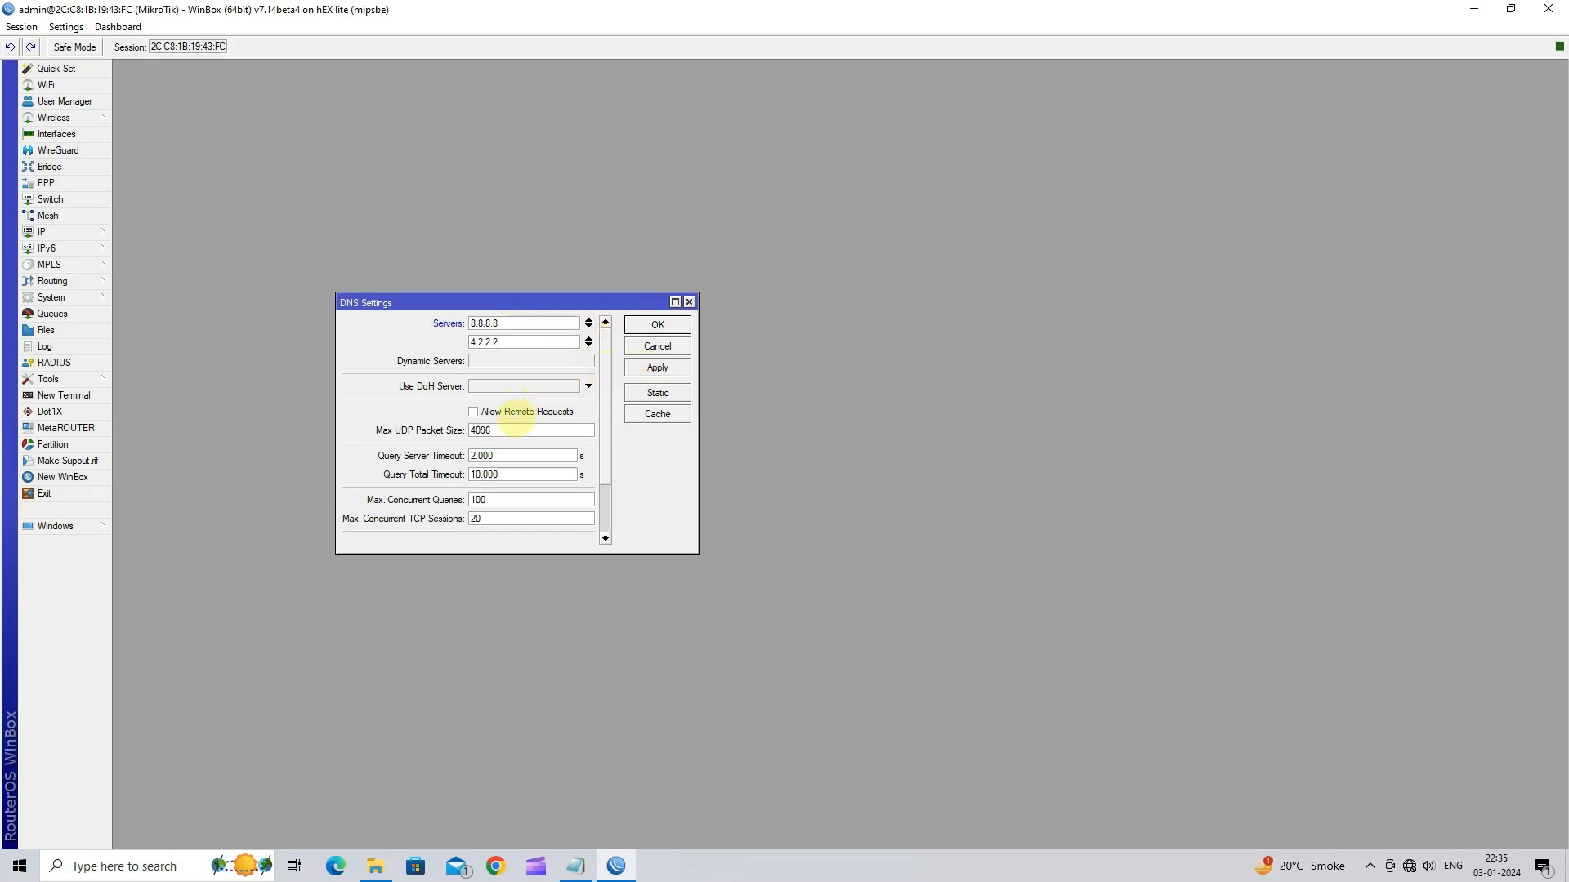
Step: Allow remote requests in the DNS settings, then apply and close them
left_click(508, 411)
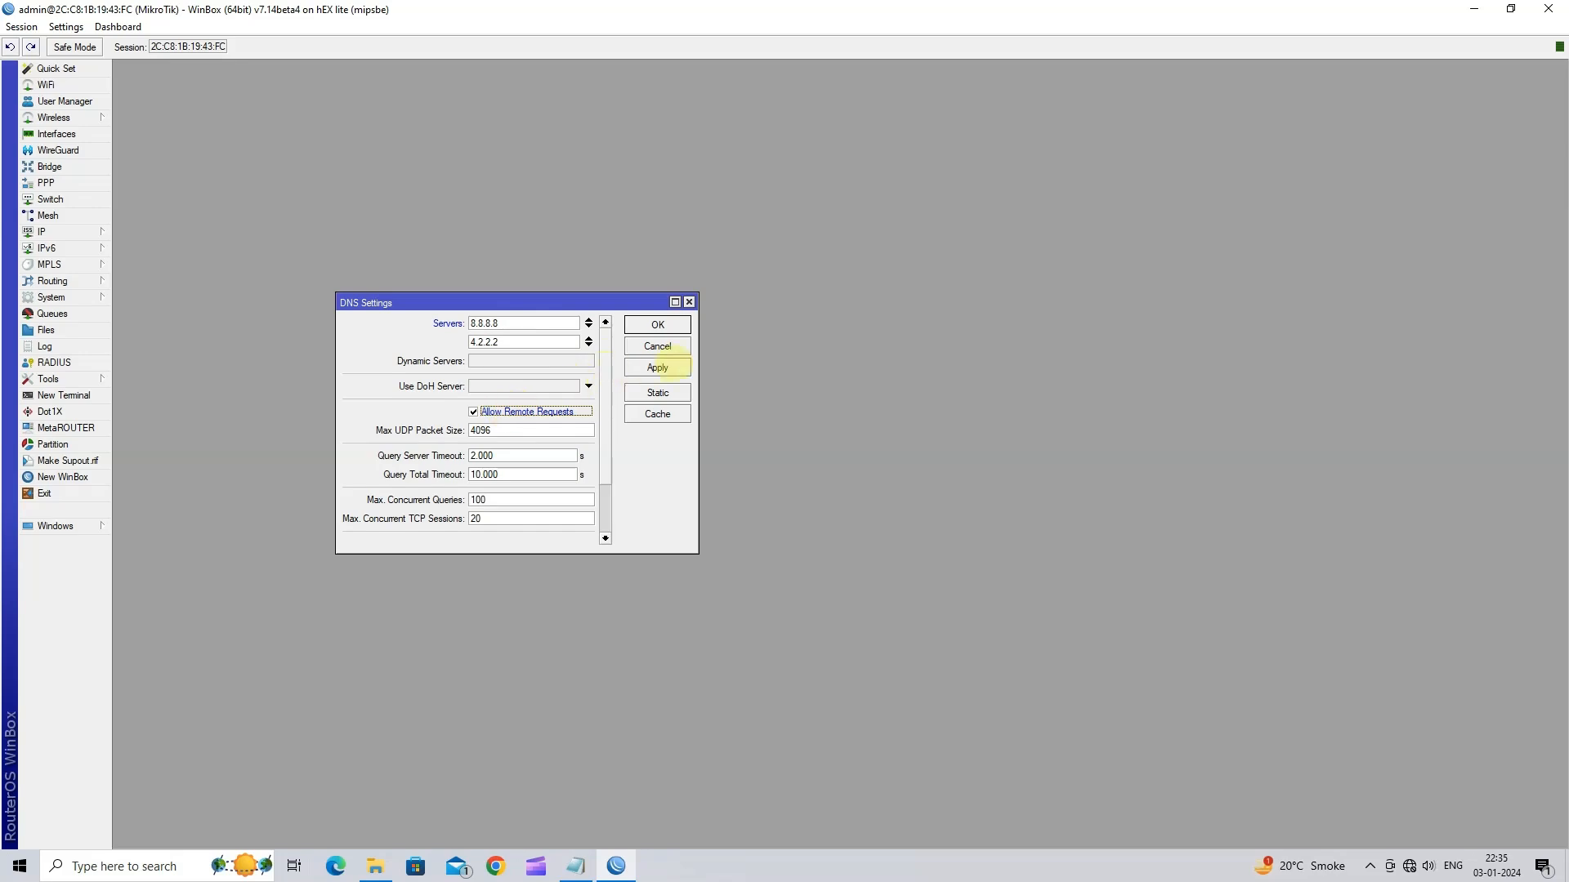
left_click(666, 367)
left_click(662, 326)
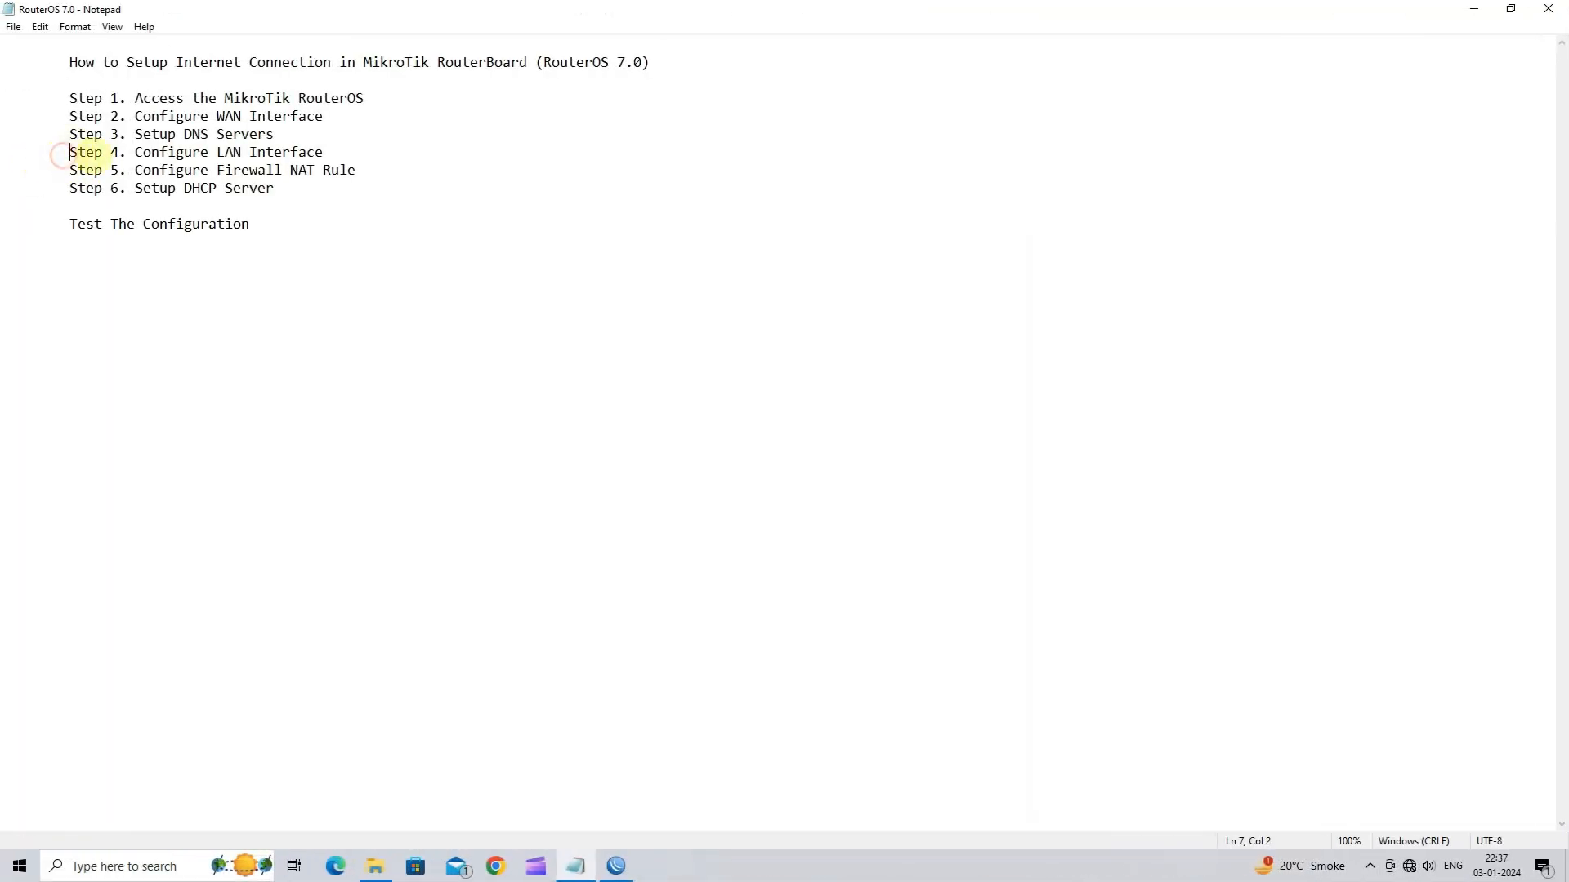
Step: Mark the Configure LAN Interface step in the notes, switch to WinBox, and rename the ether2 interface as 2LAN
left_click_drag(74, 153, 320, 152)
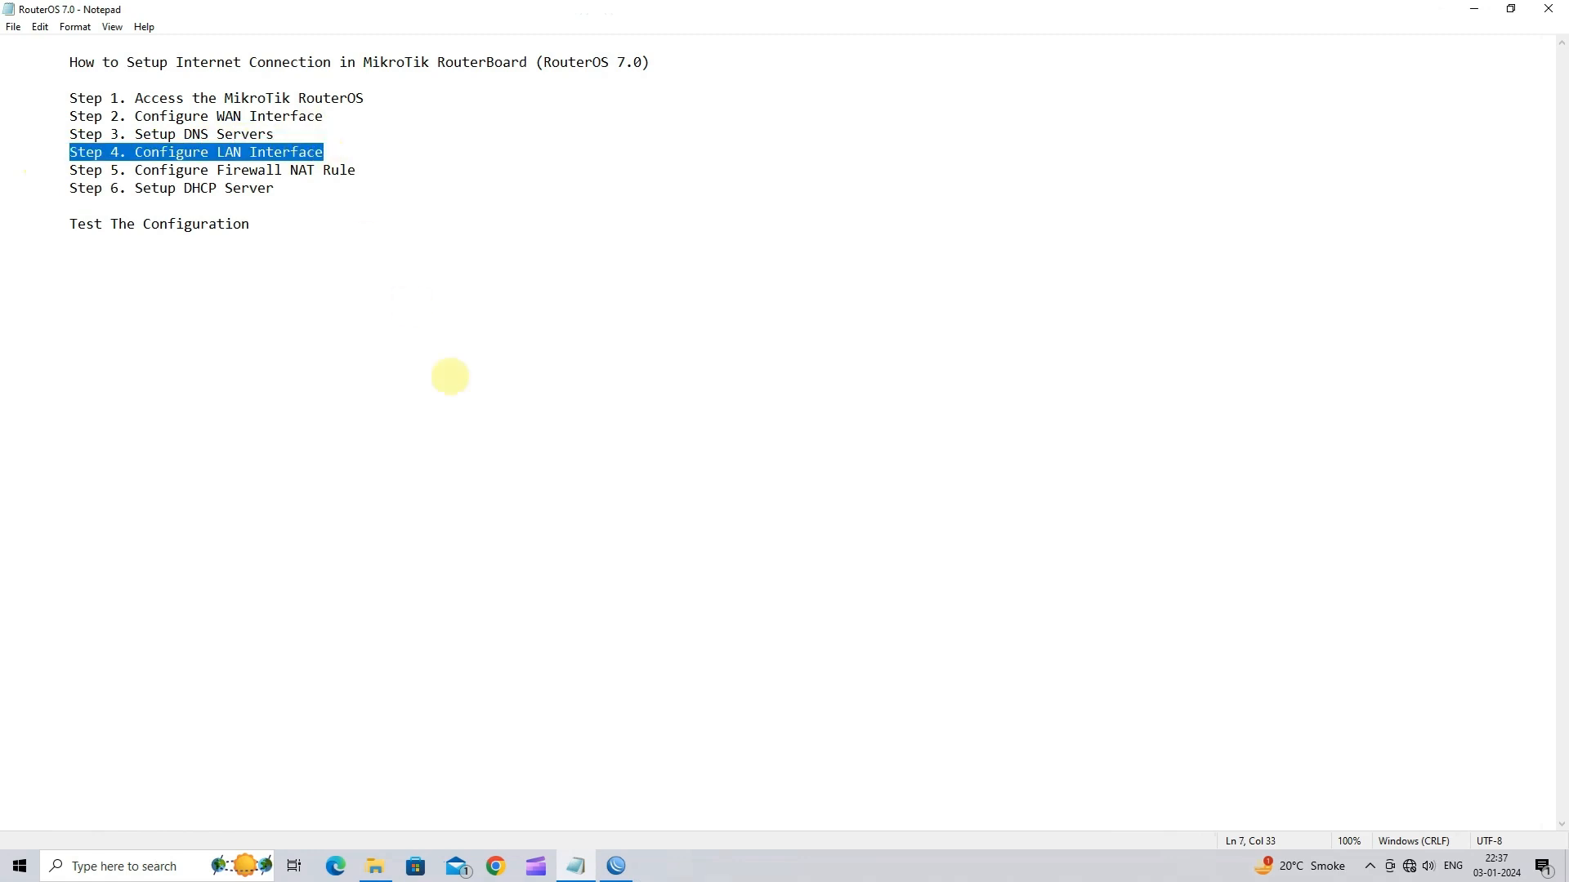
left_click(617, 866)
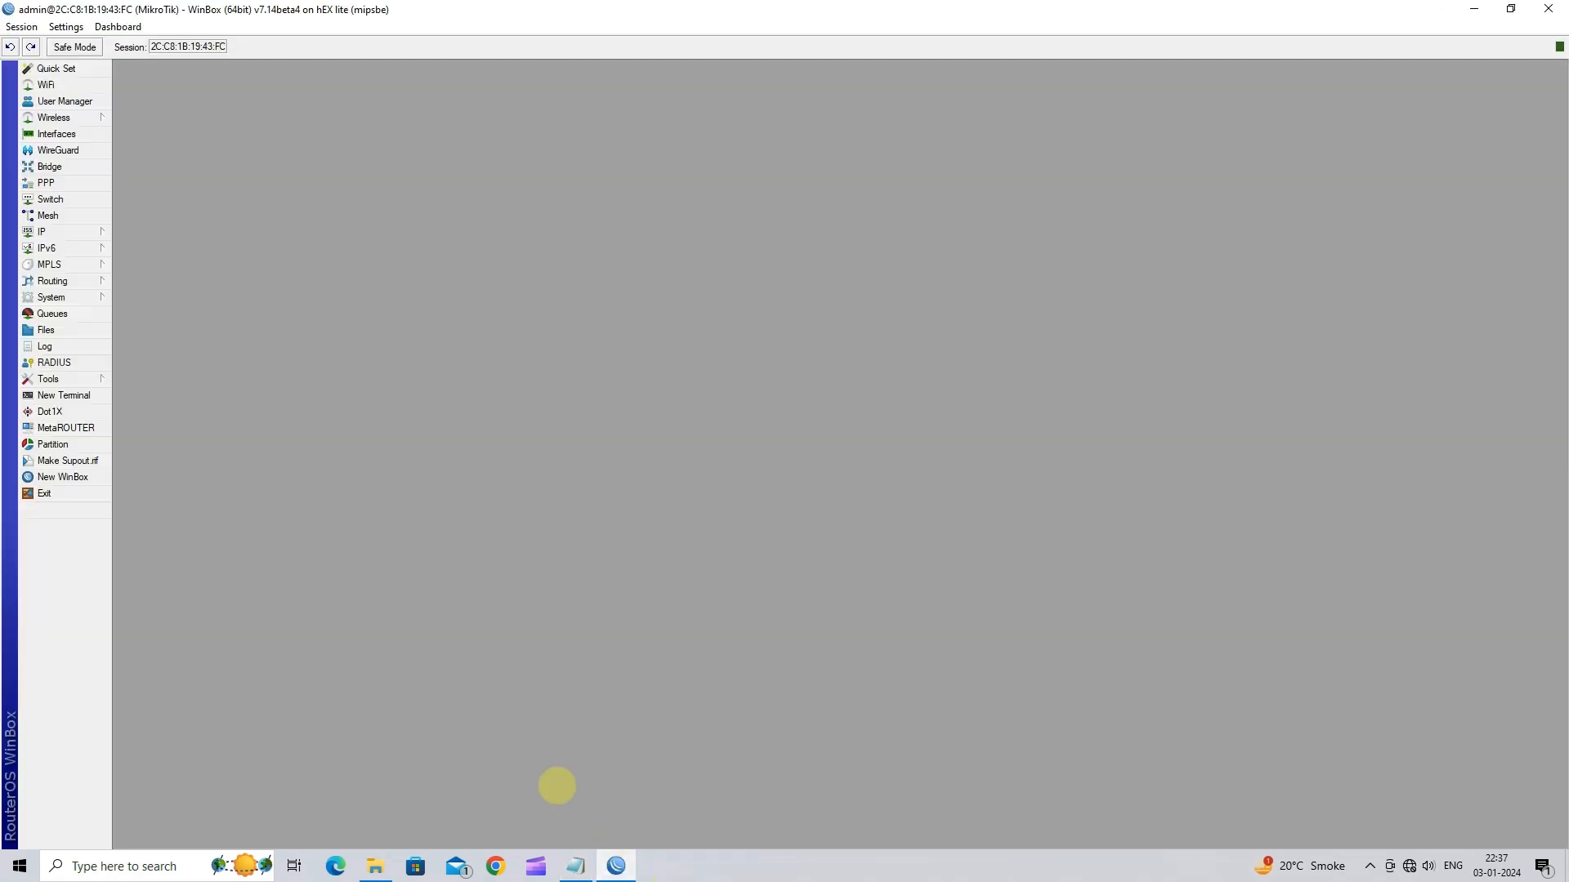
left_click(58, 136)
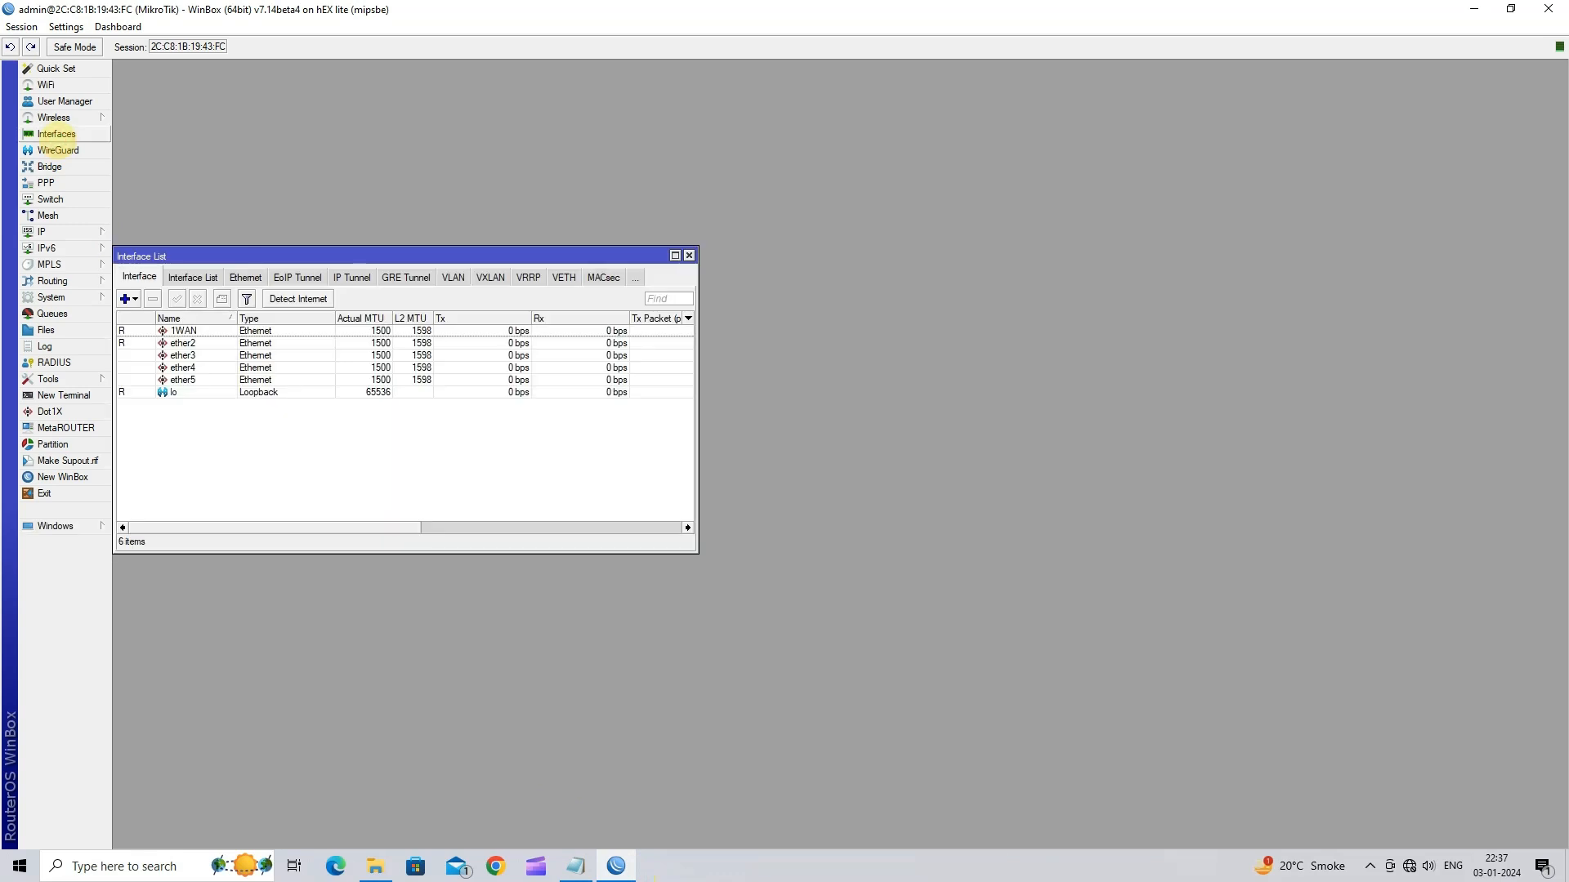
double_click(181, 343)
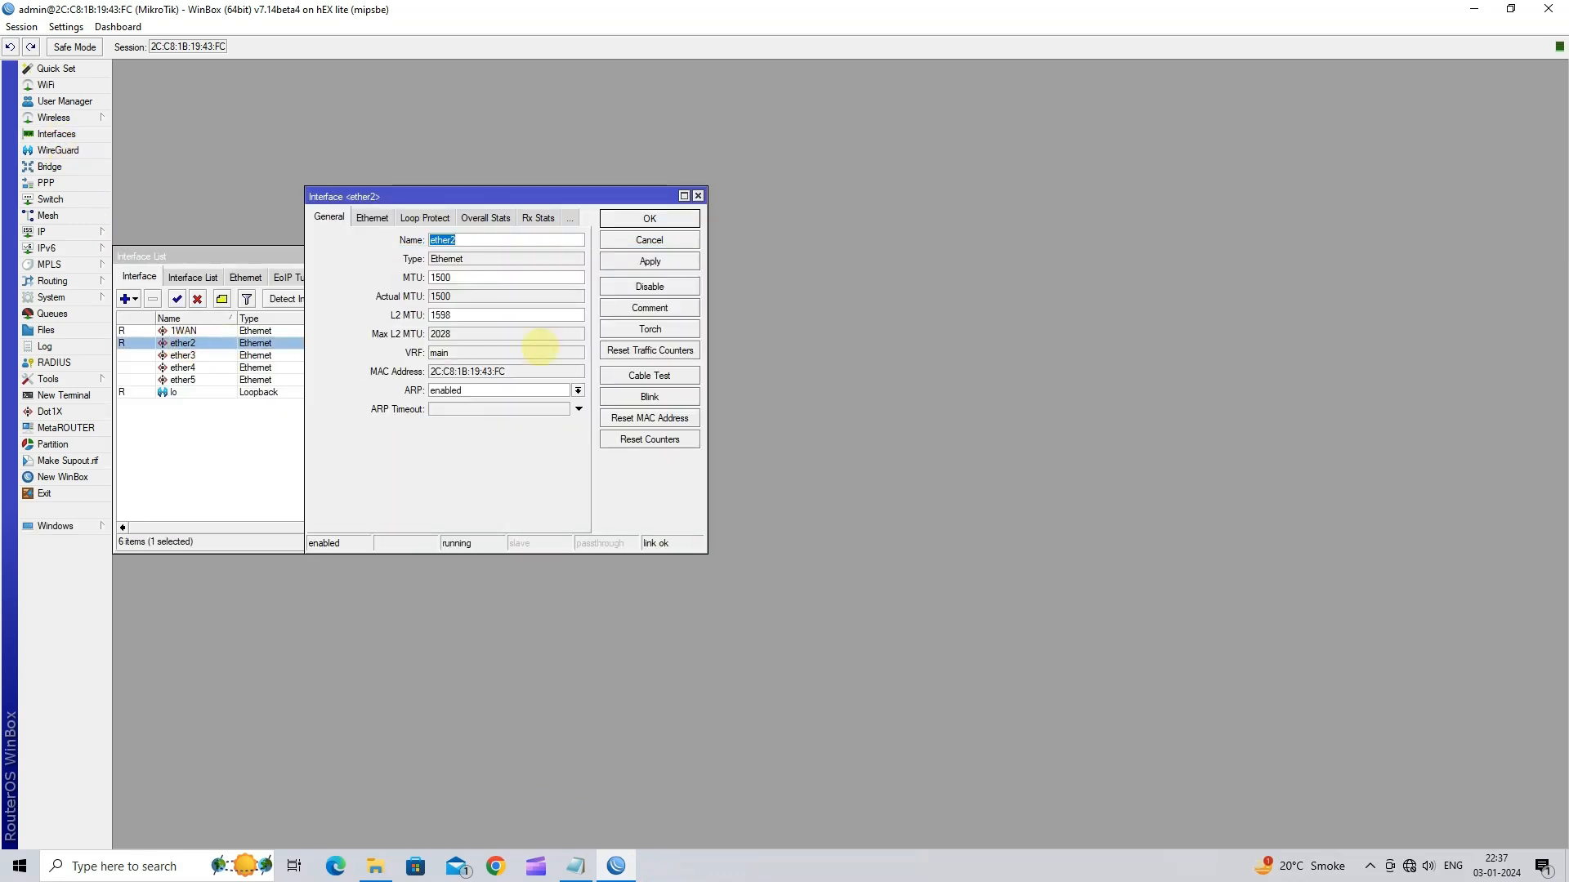
type("2")
left_click(639, 218)
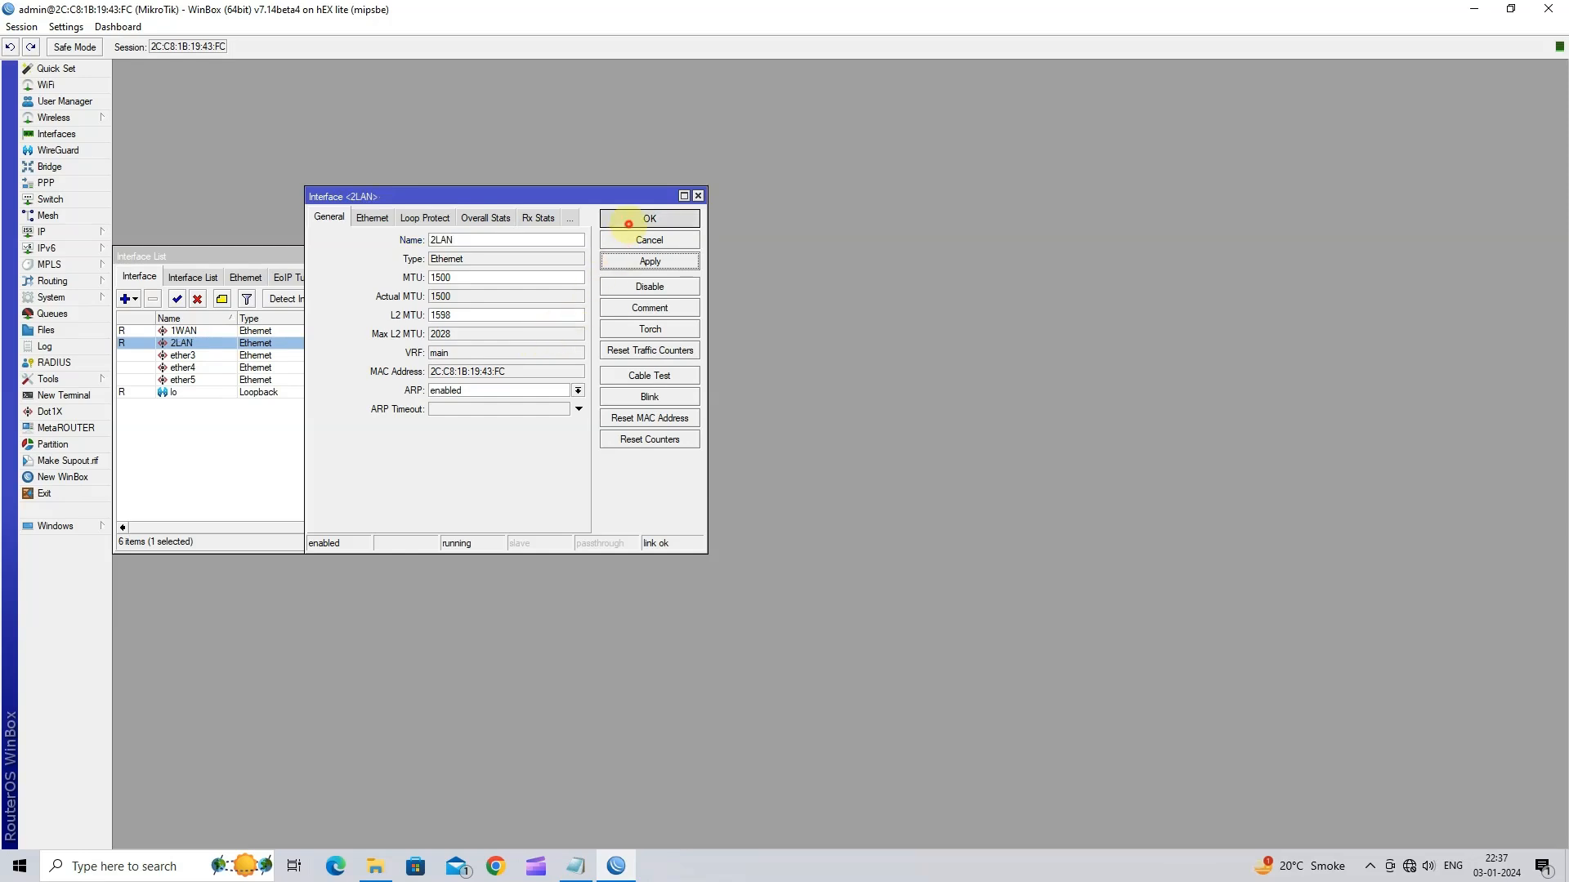
Step: Close the interface list and add the IP address 192.168.100.1/24 to the 2LAN interface
left_click(59, 234)
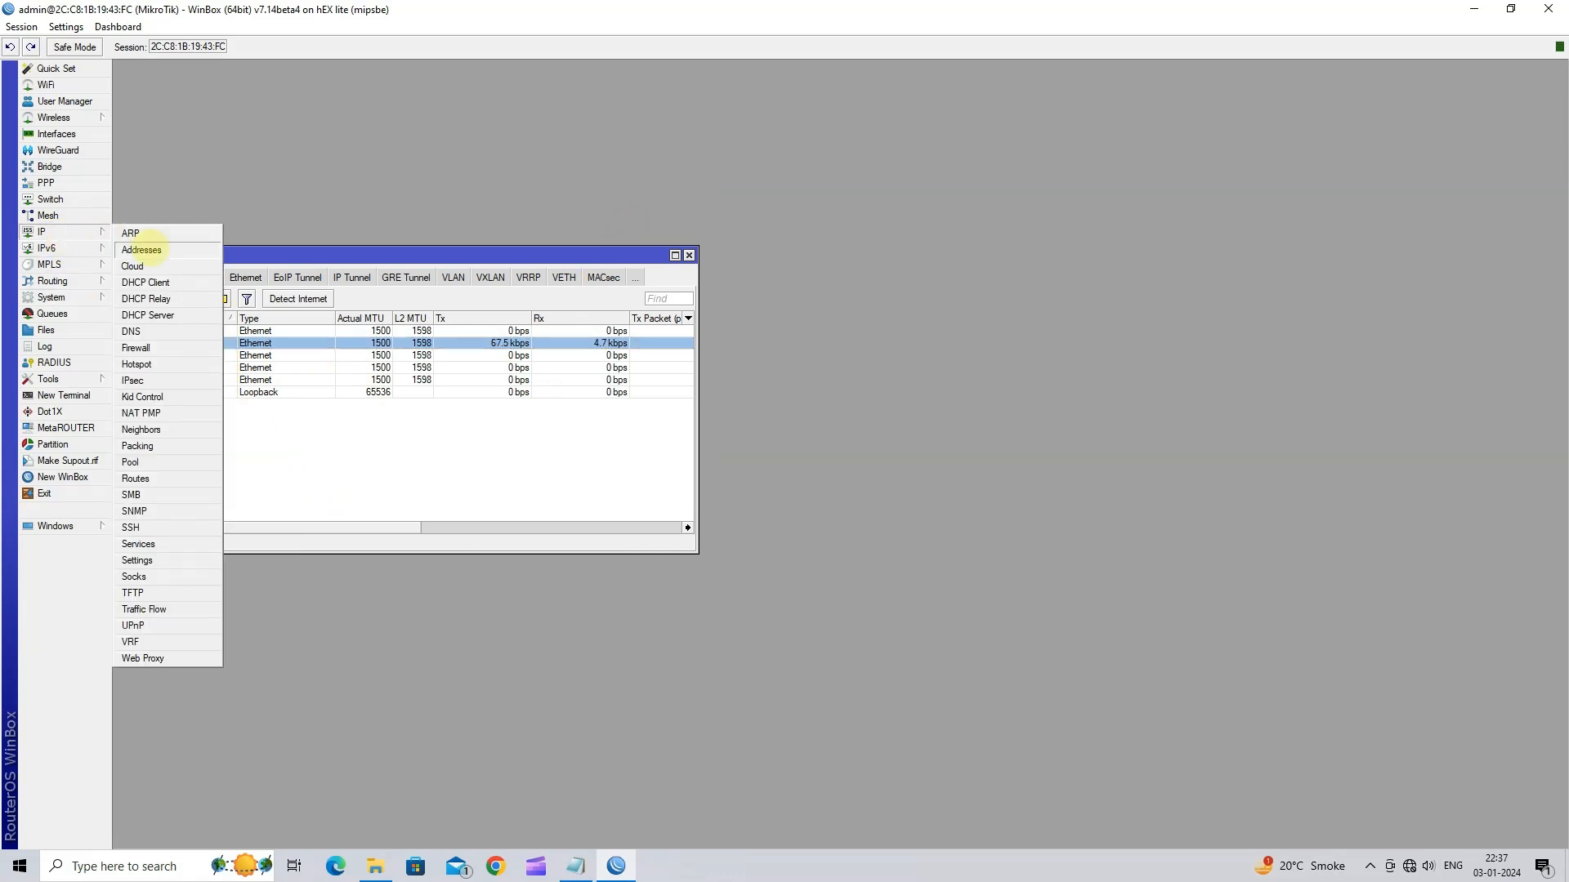
left_click(151, 250)
left_click(237, 255)
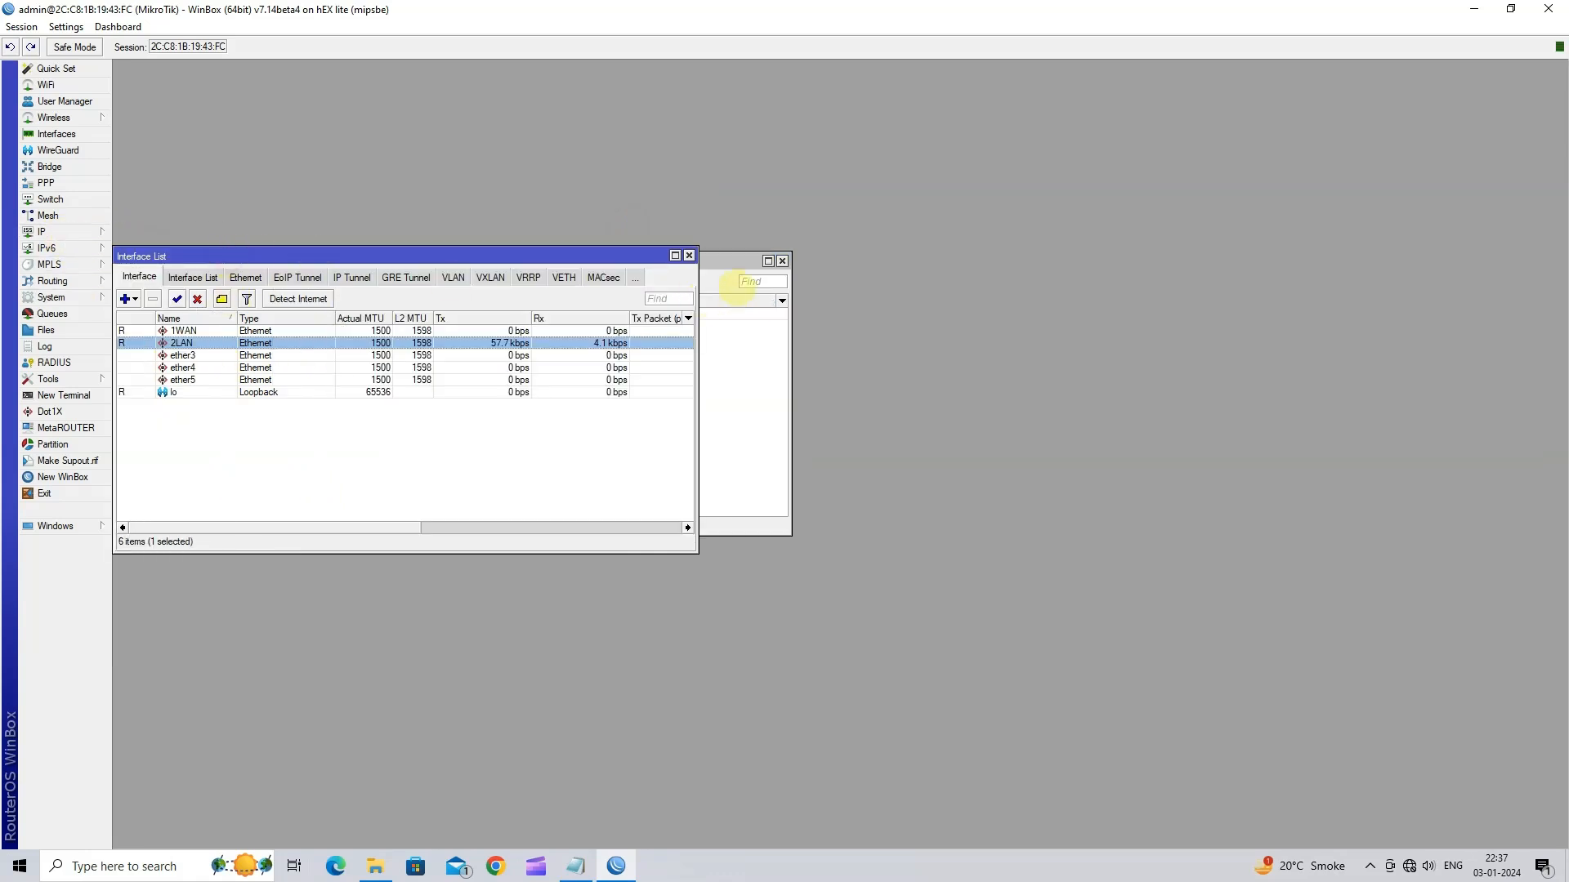
left_click(688, 255)
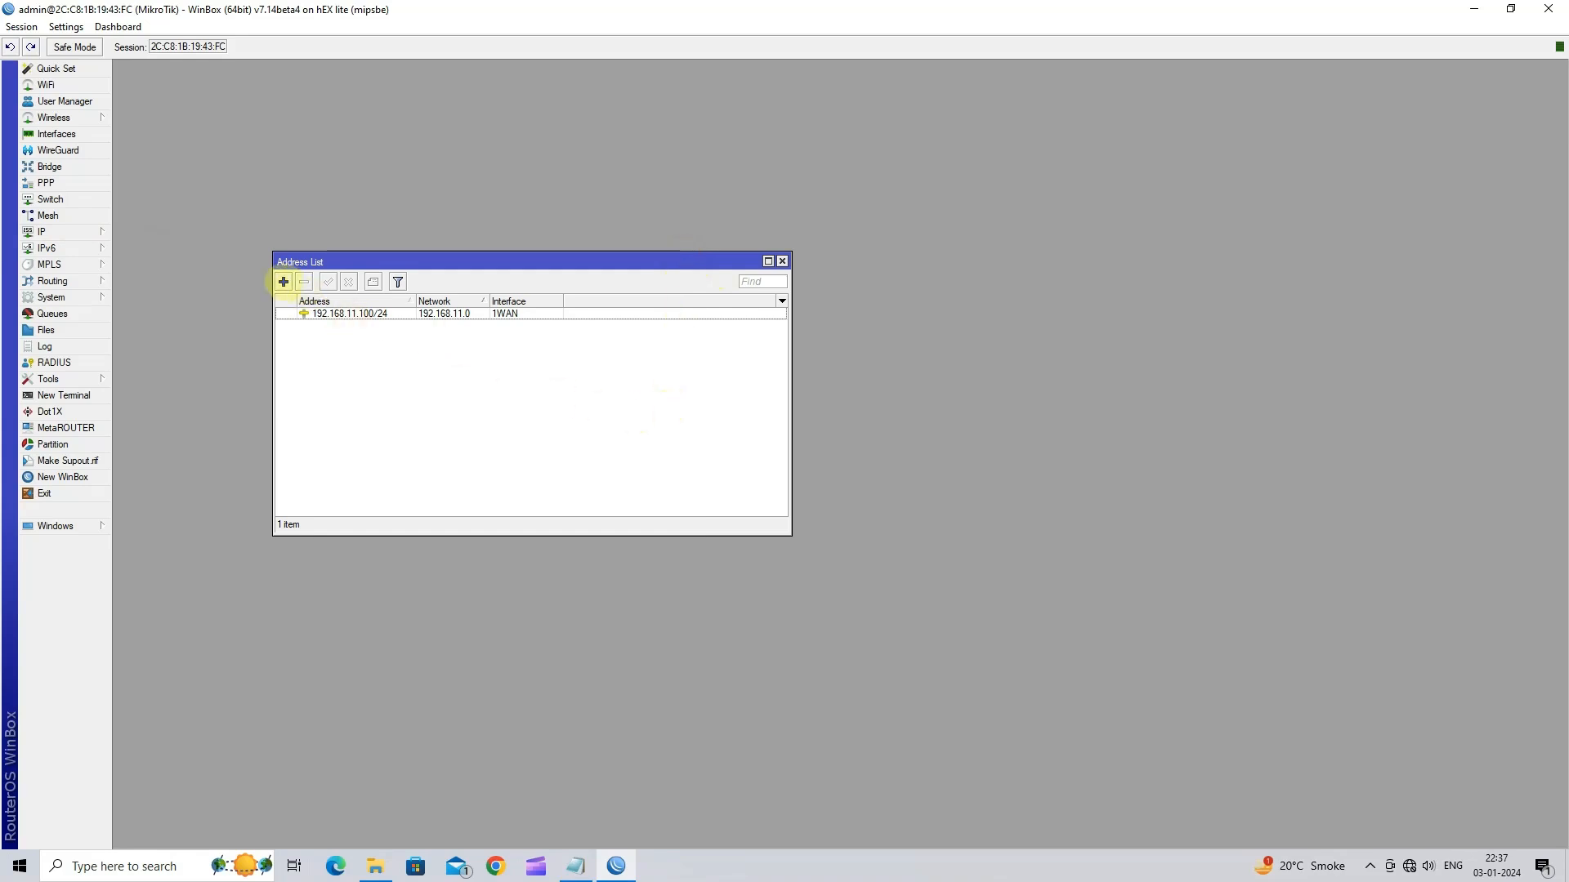
left_click(284, 282)
type("192.168.100.1/24")
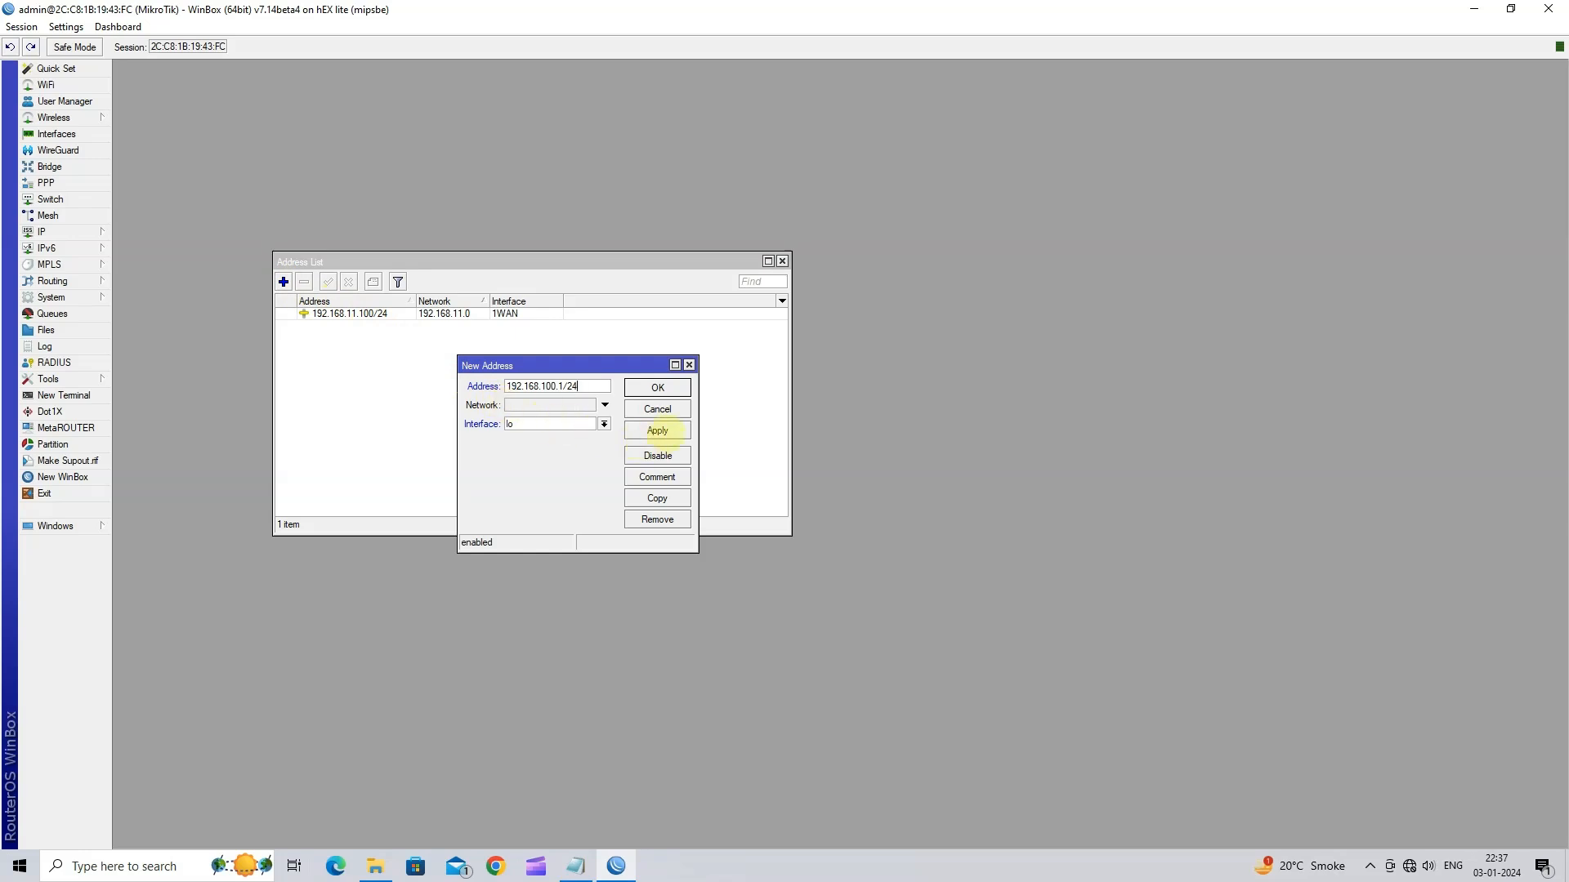
left_click(604, 424)
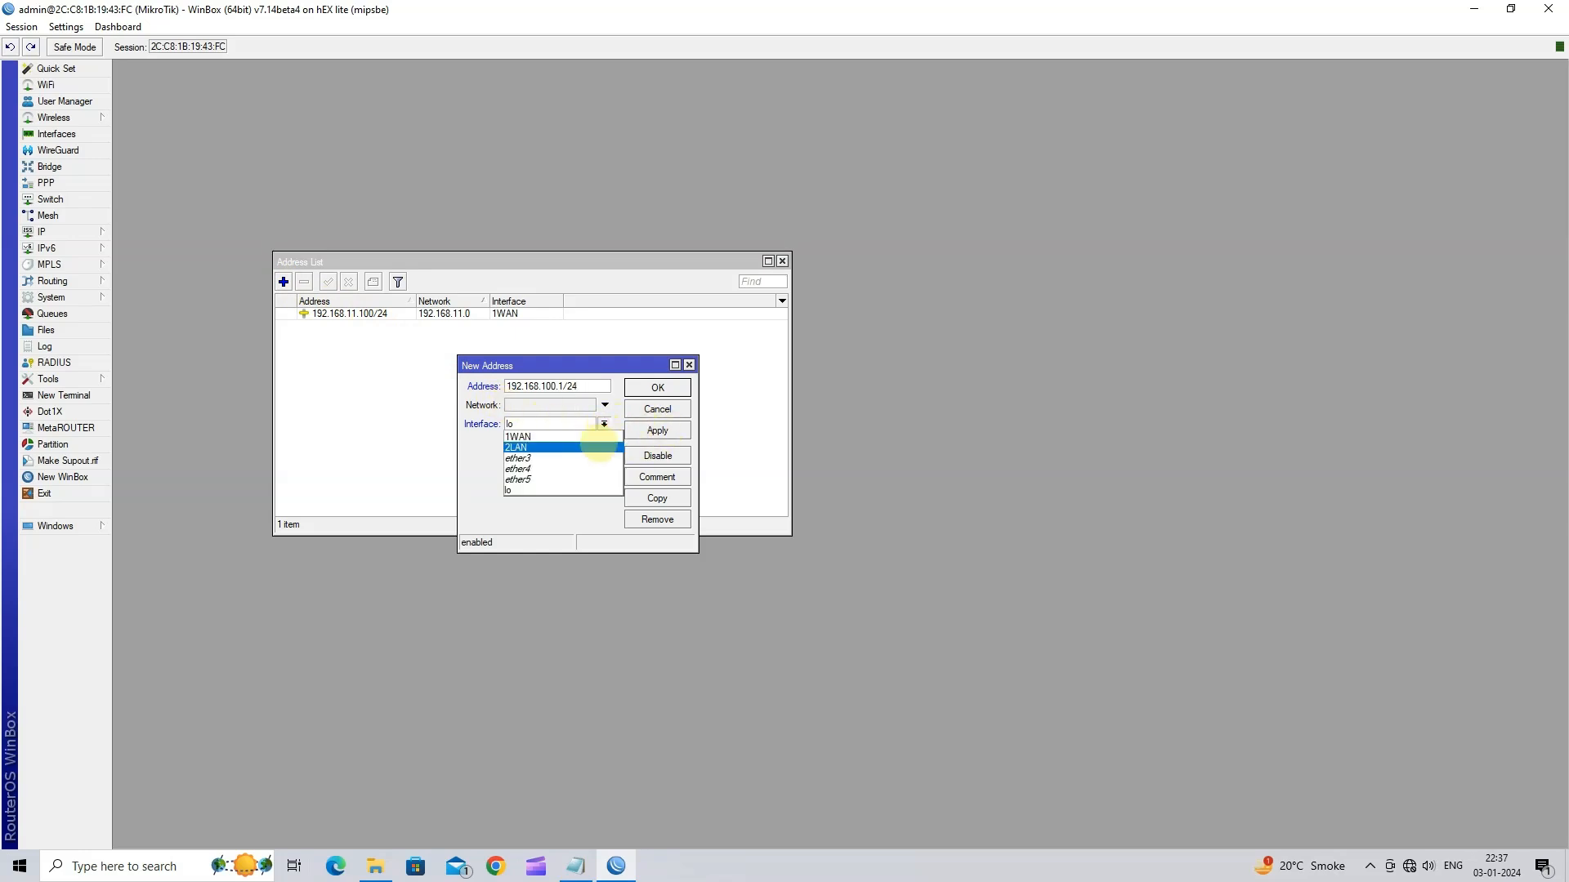
left_click(598, 445)
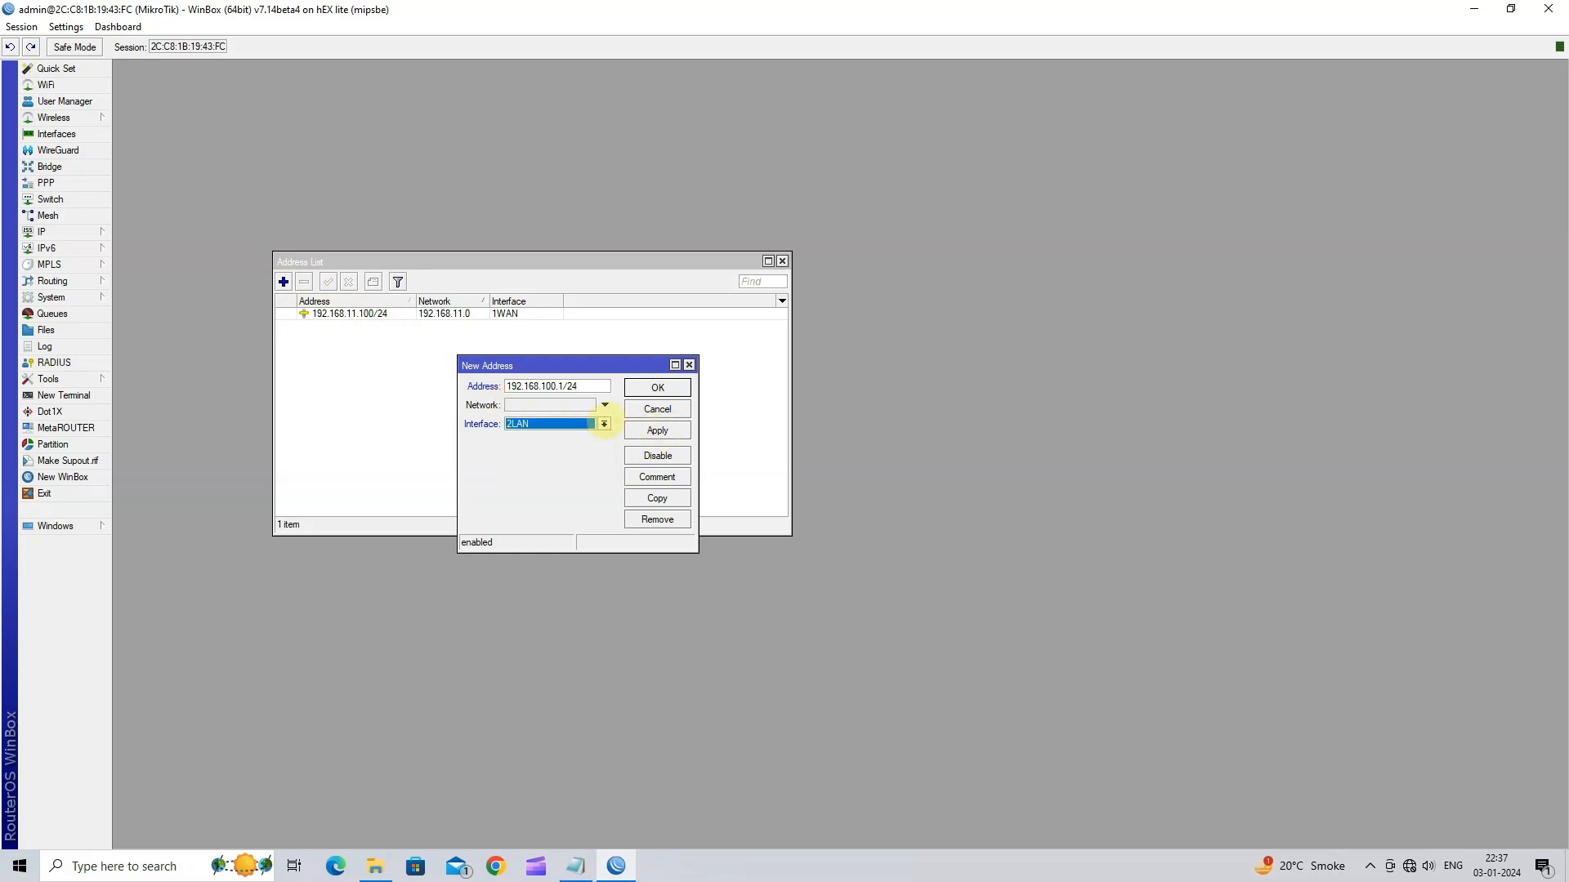
left_click(661, 431)
left_click(657, 387)
left_click(424, 326)
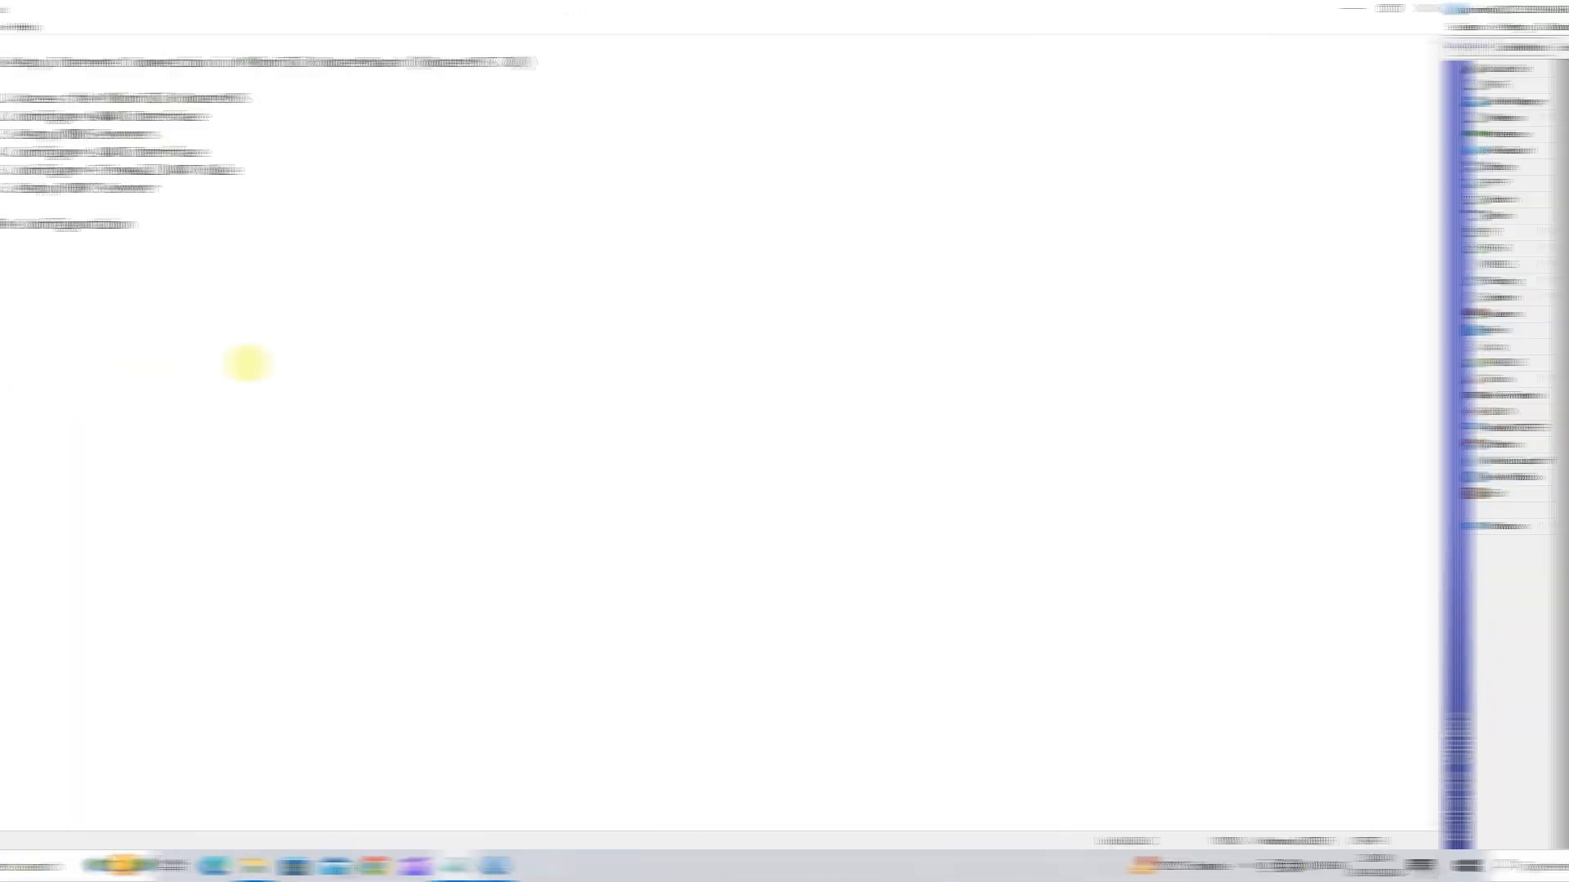
Step: Mark the Configure Firewall NAT Rule step in the notes, switch to WinBox, and start a new NAT rule with the srcnat chain
left_click_drag(71, 170, 400, 170)
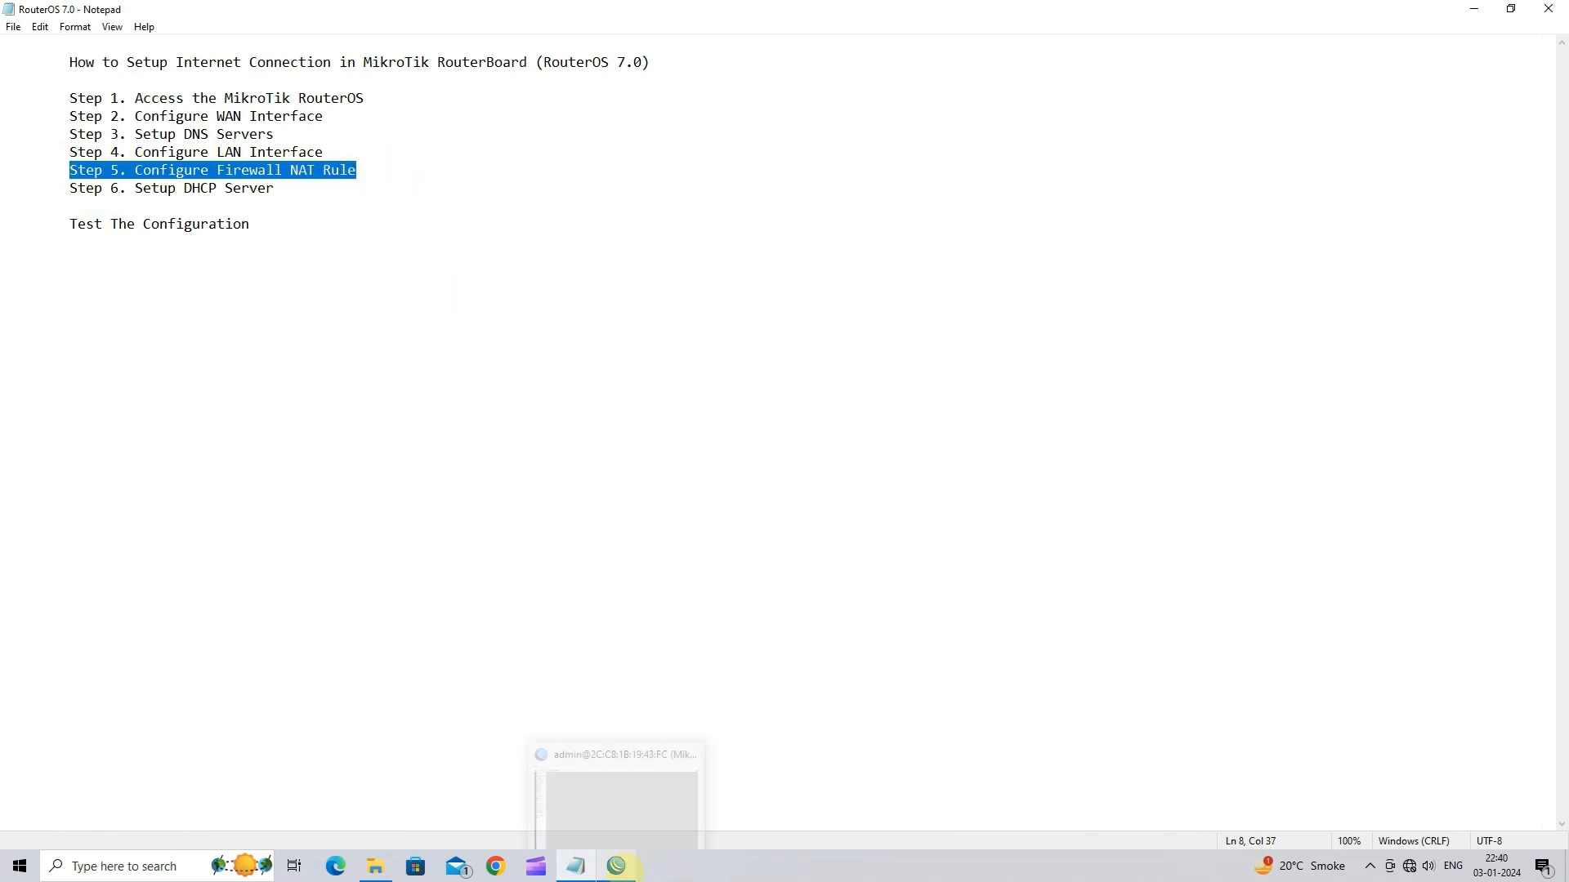
left_click(619, 866)
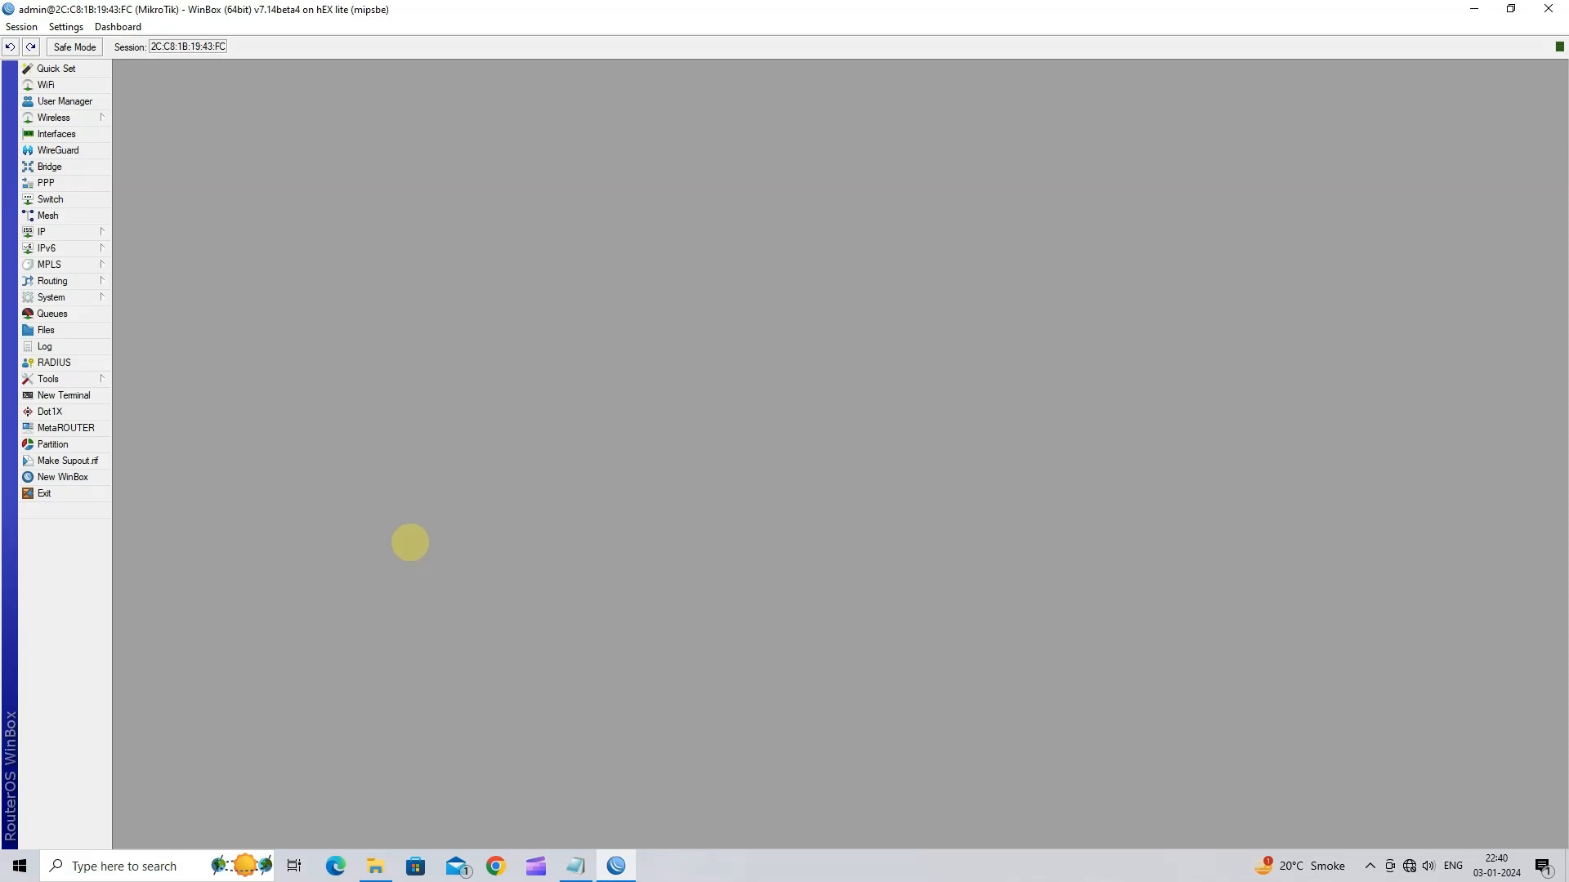
left_click(88, 233)
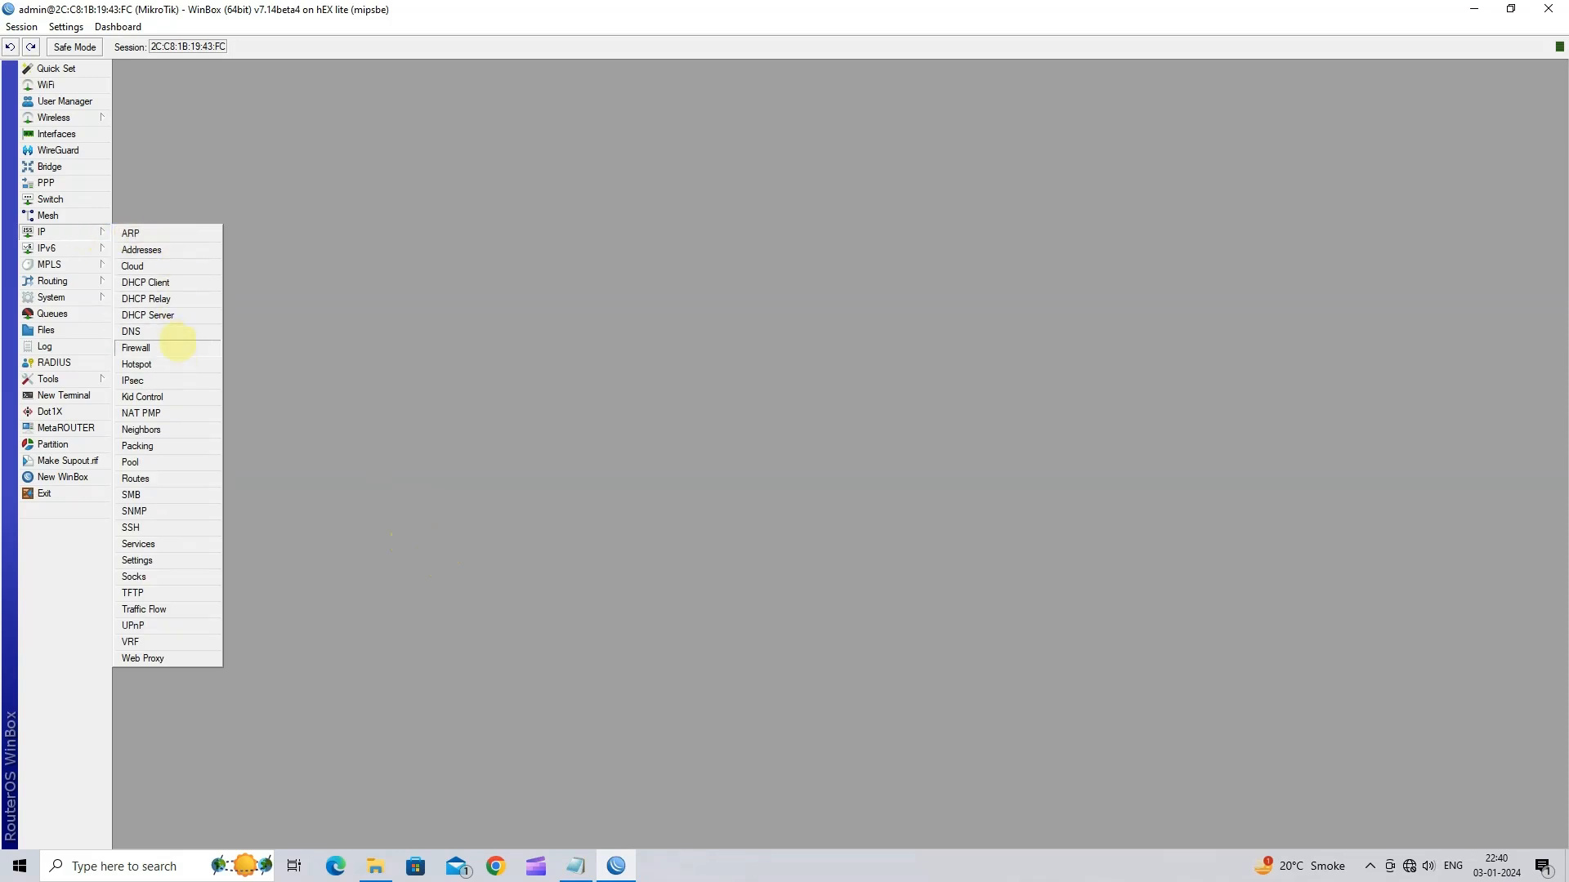
left_click(173, 348)
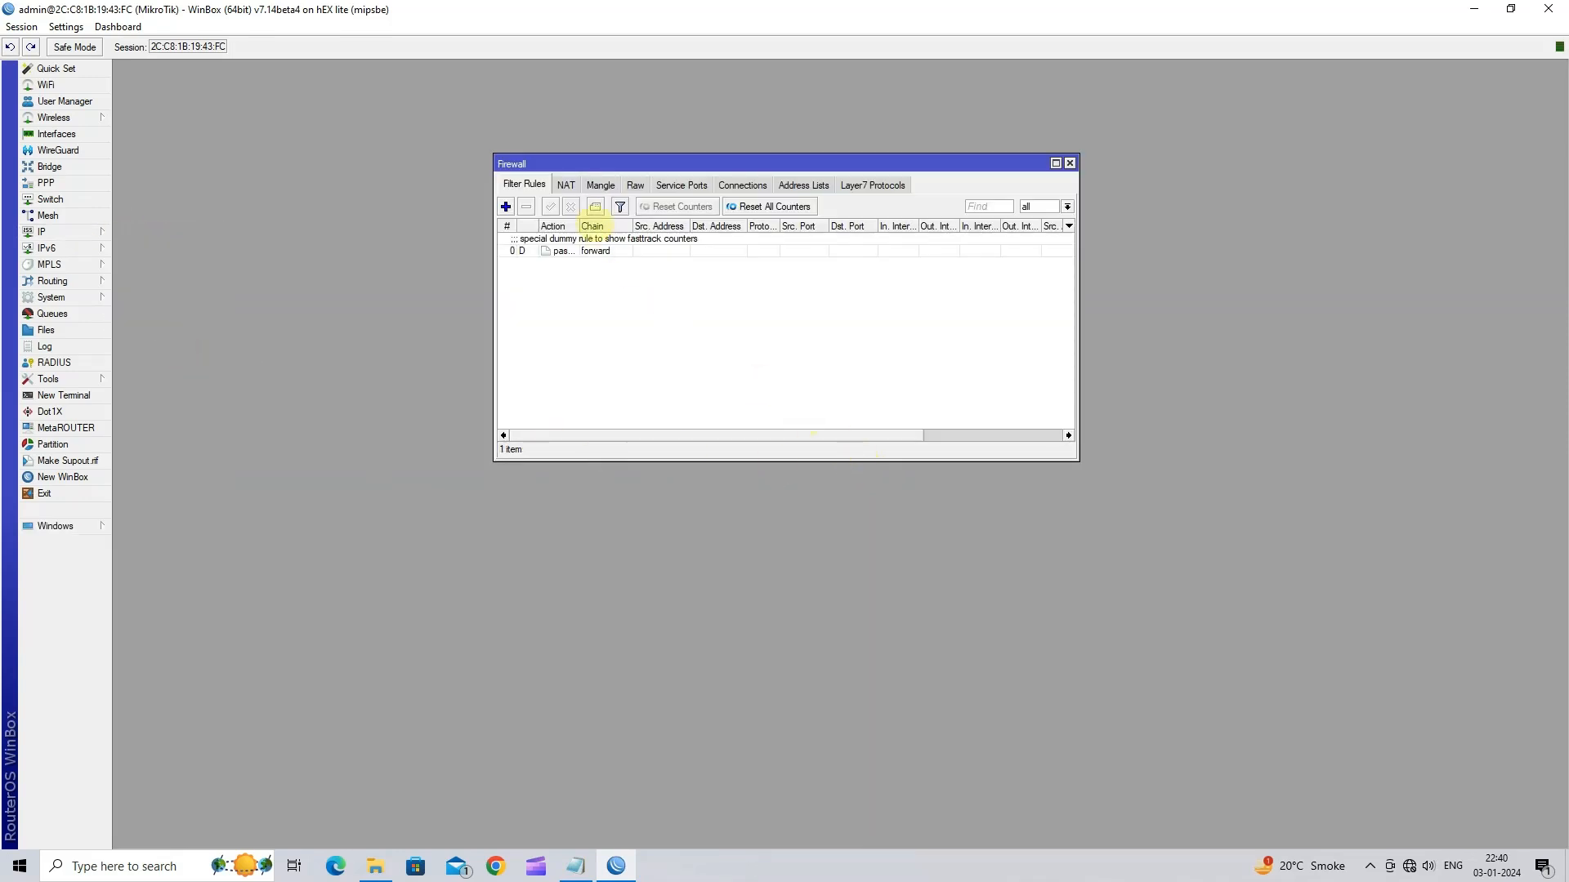
left_click(566, 185)
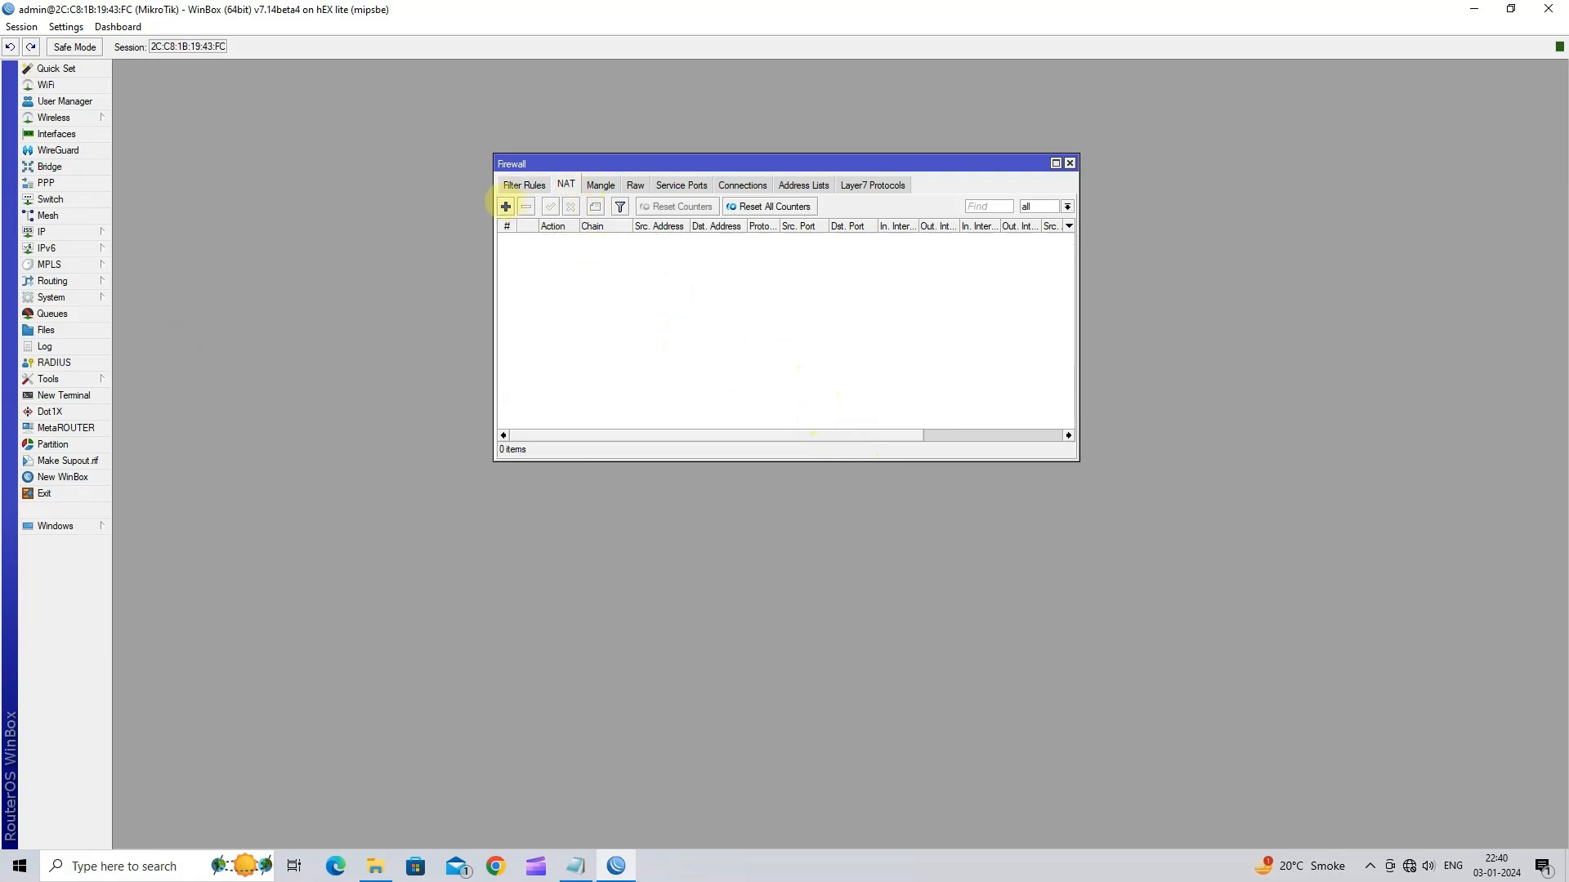
left_click(505, 206)
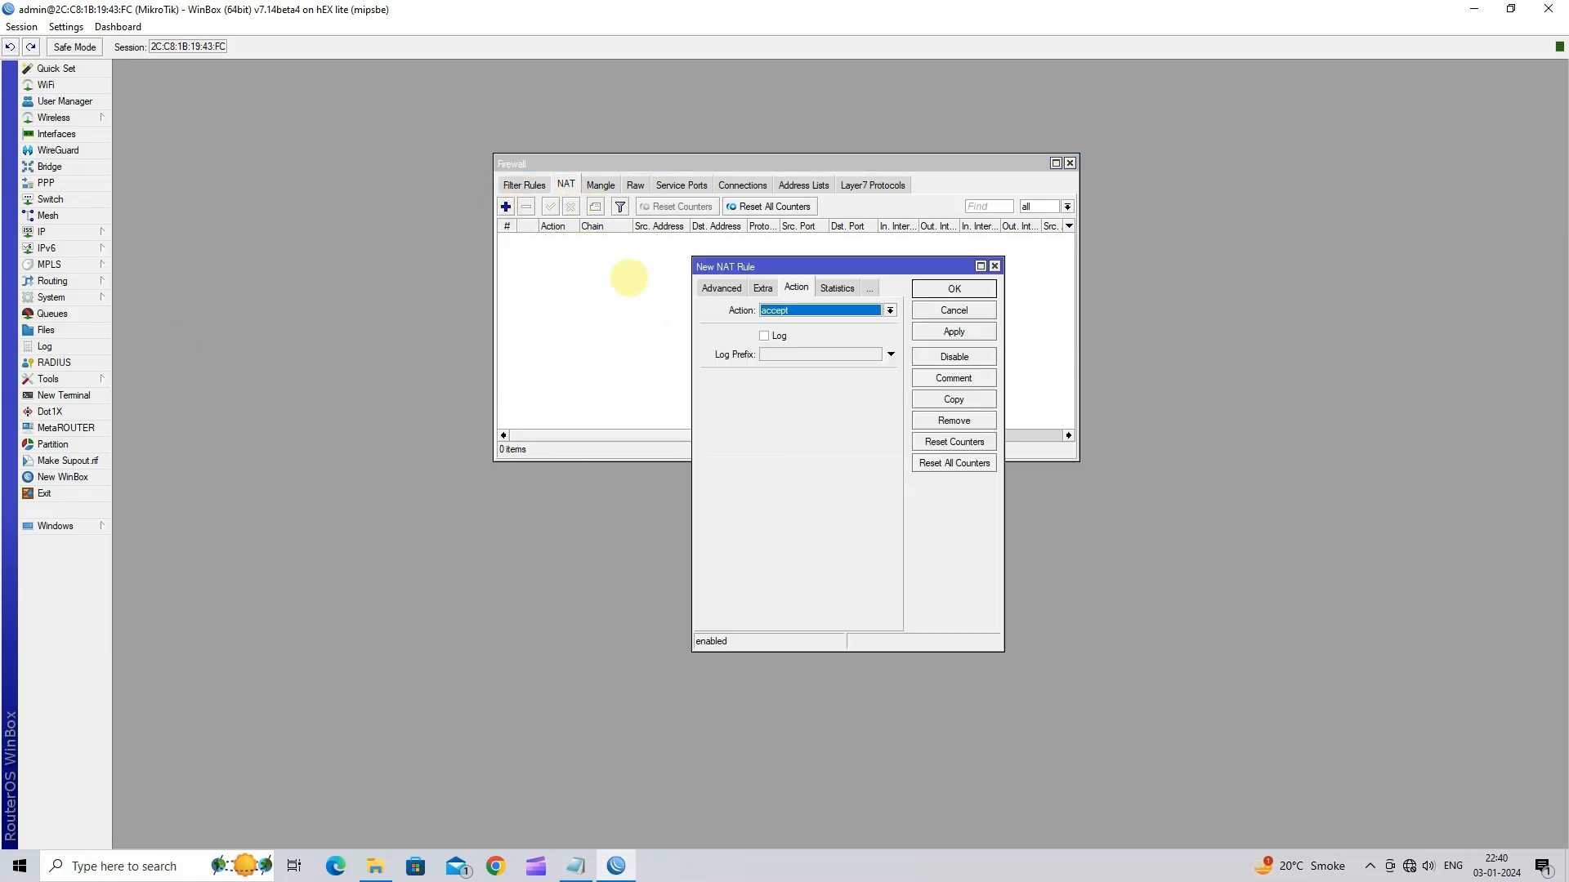
left_click(711, 287)
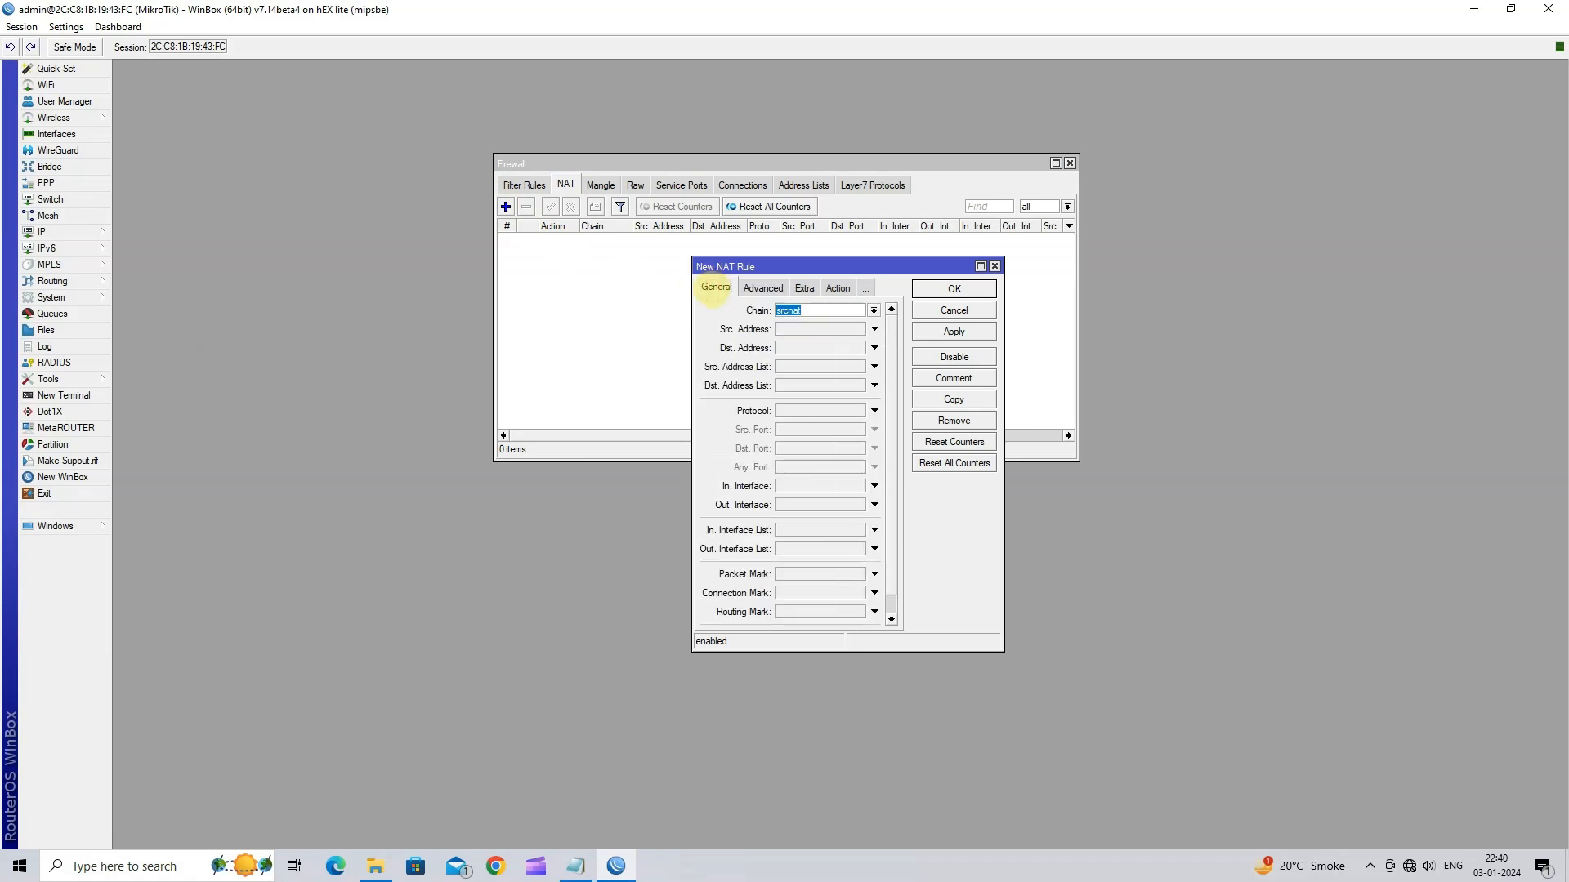
left_click(818, 311)
left_click_drag(828, 311, 765, 311)
Step: Check the 2LAN network in the address list and set the NAT rule's source address to 192.168.100.0/24
left_click(796, 330)
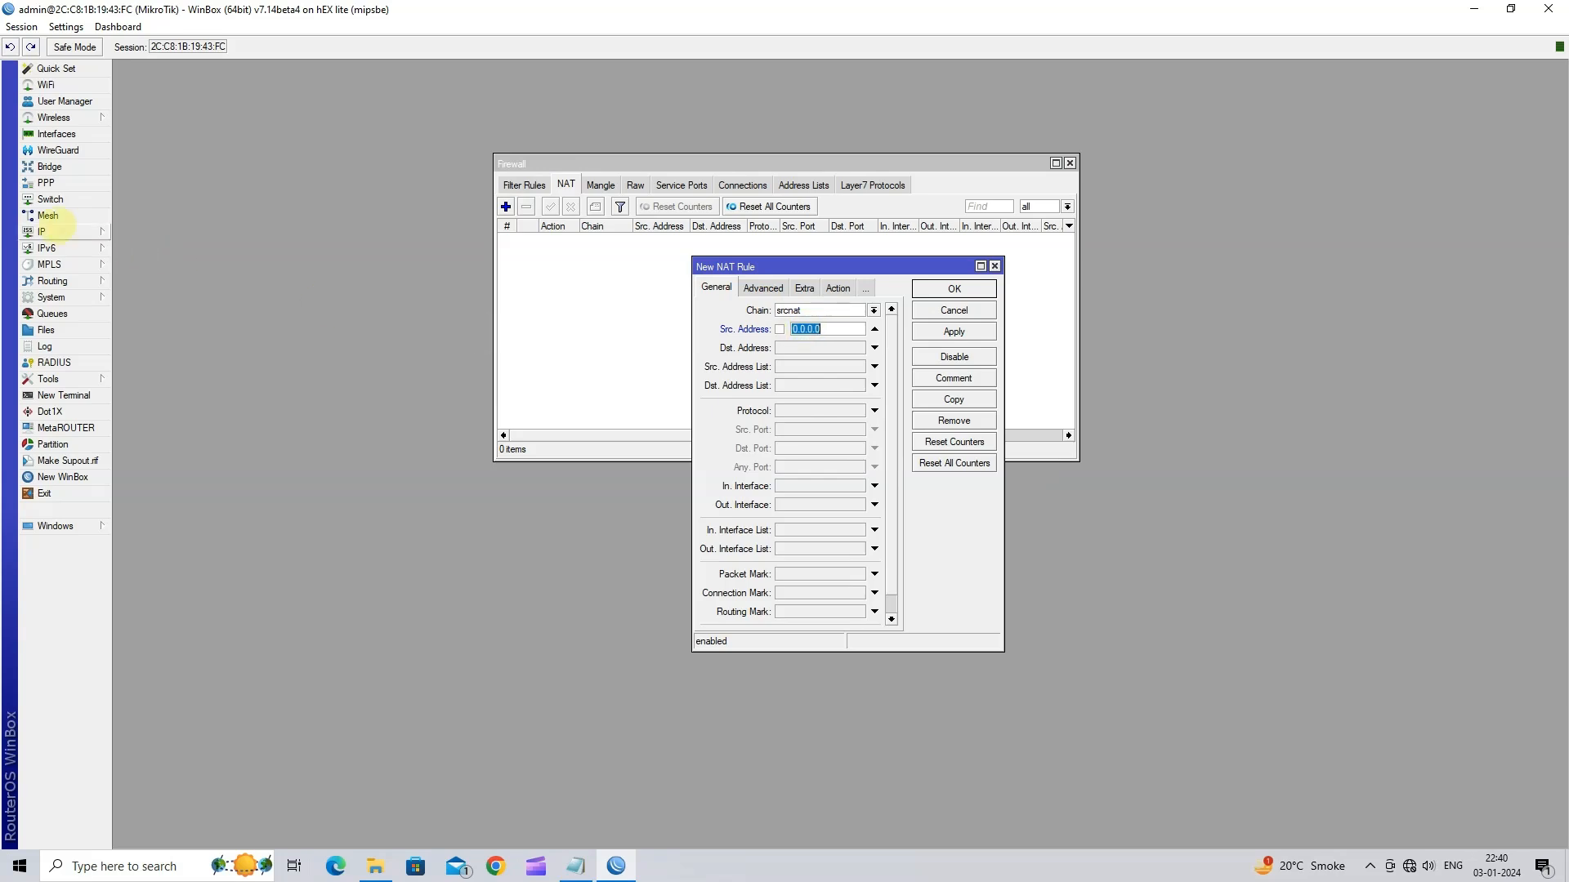
left_click(82, 232)
left_click(160, 254)
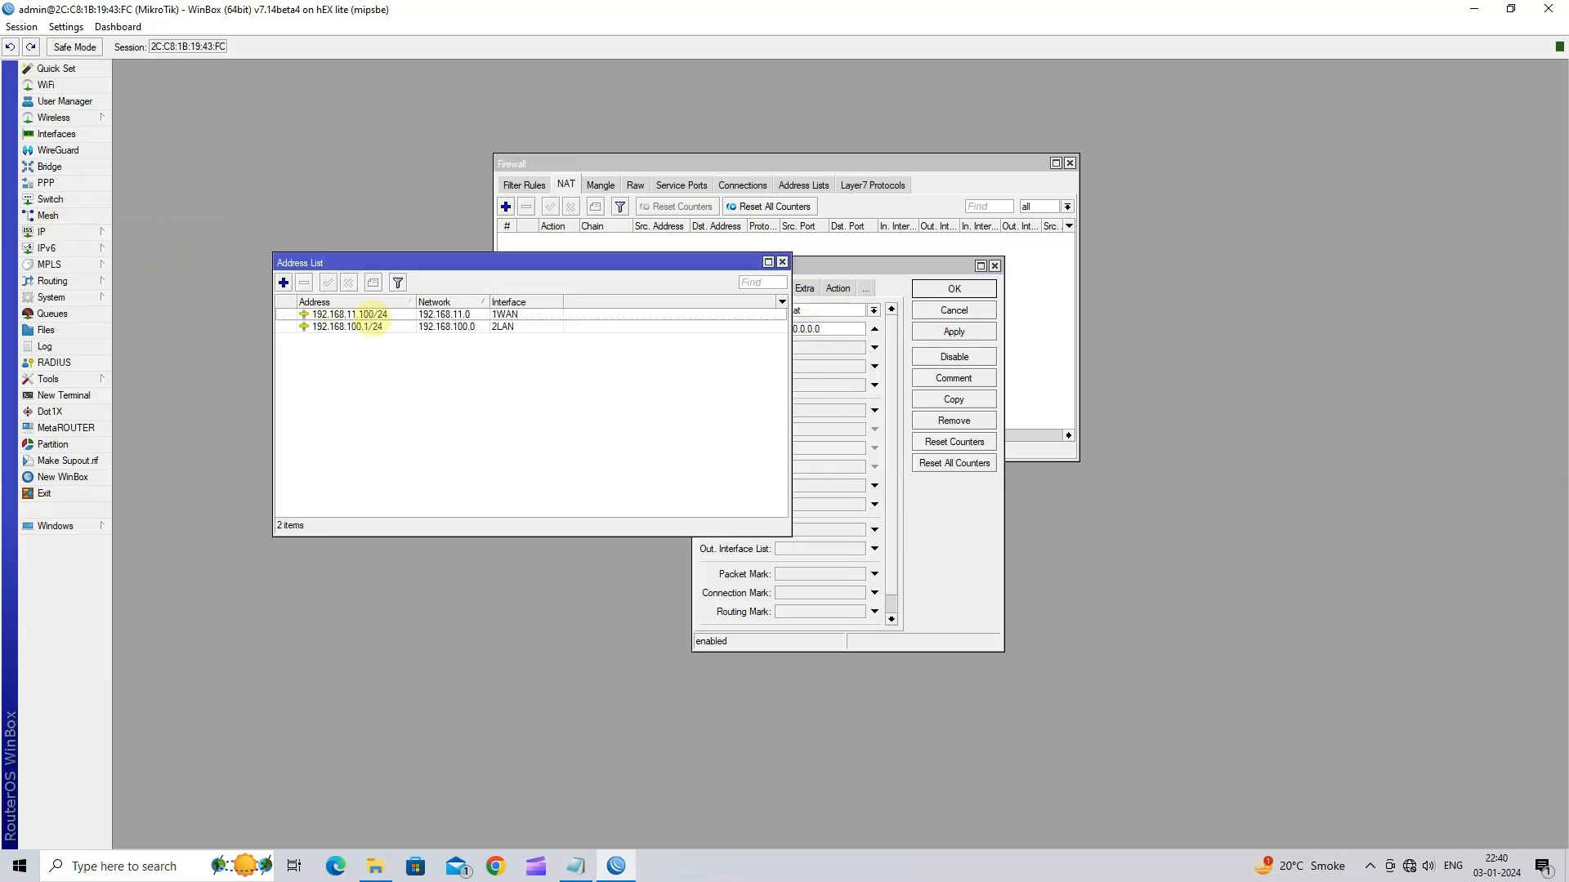
left_click_drag(418, 261, 258, 391)
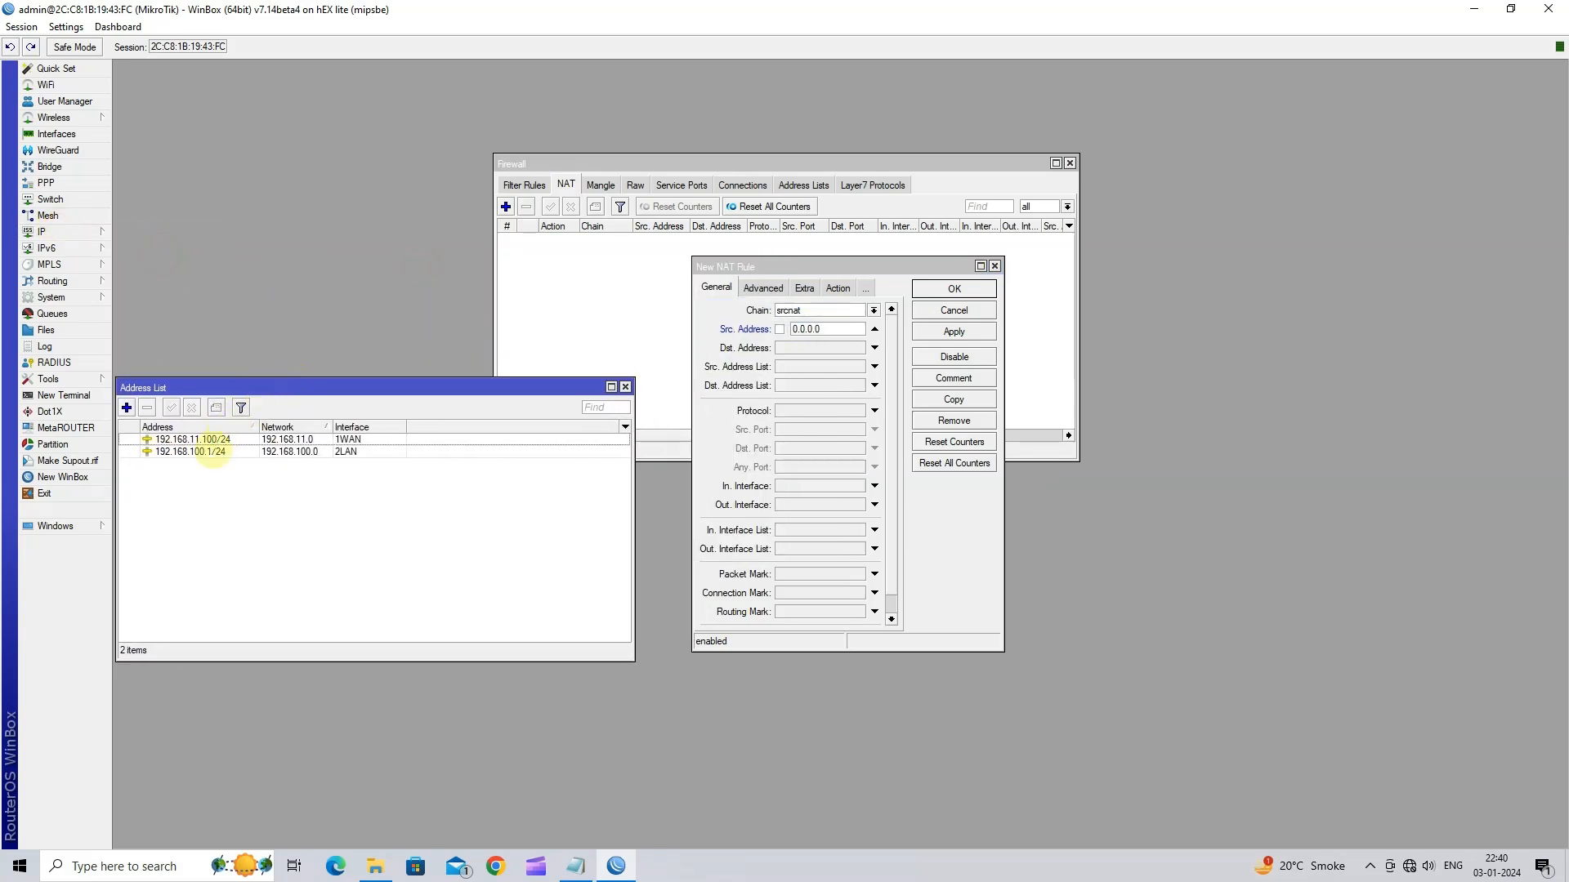
left_click(225, 452)
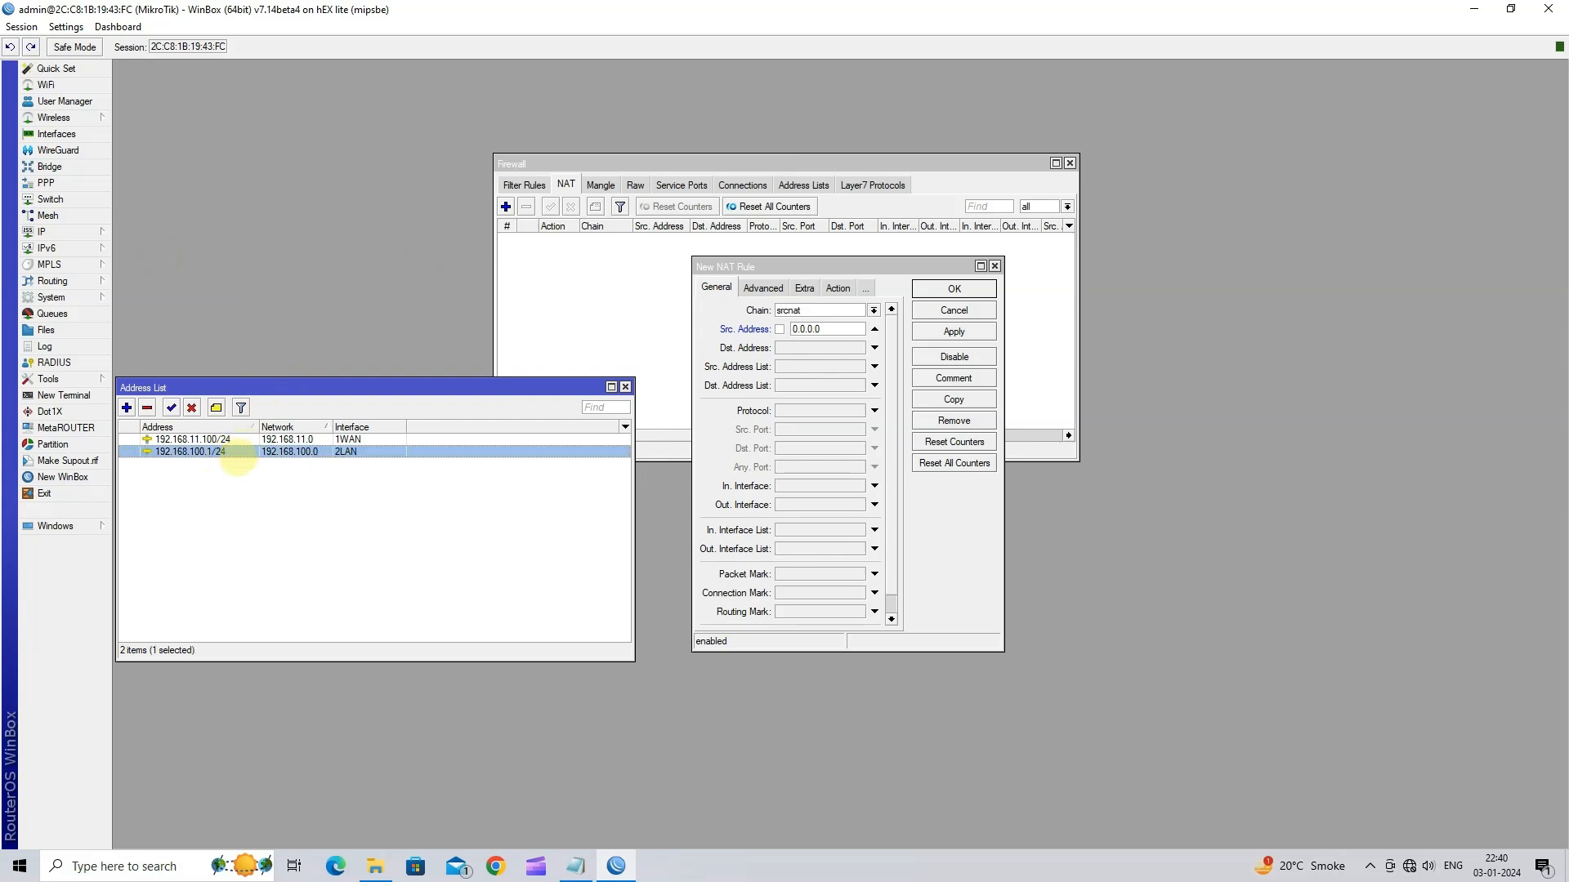
double_click(809, 330)
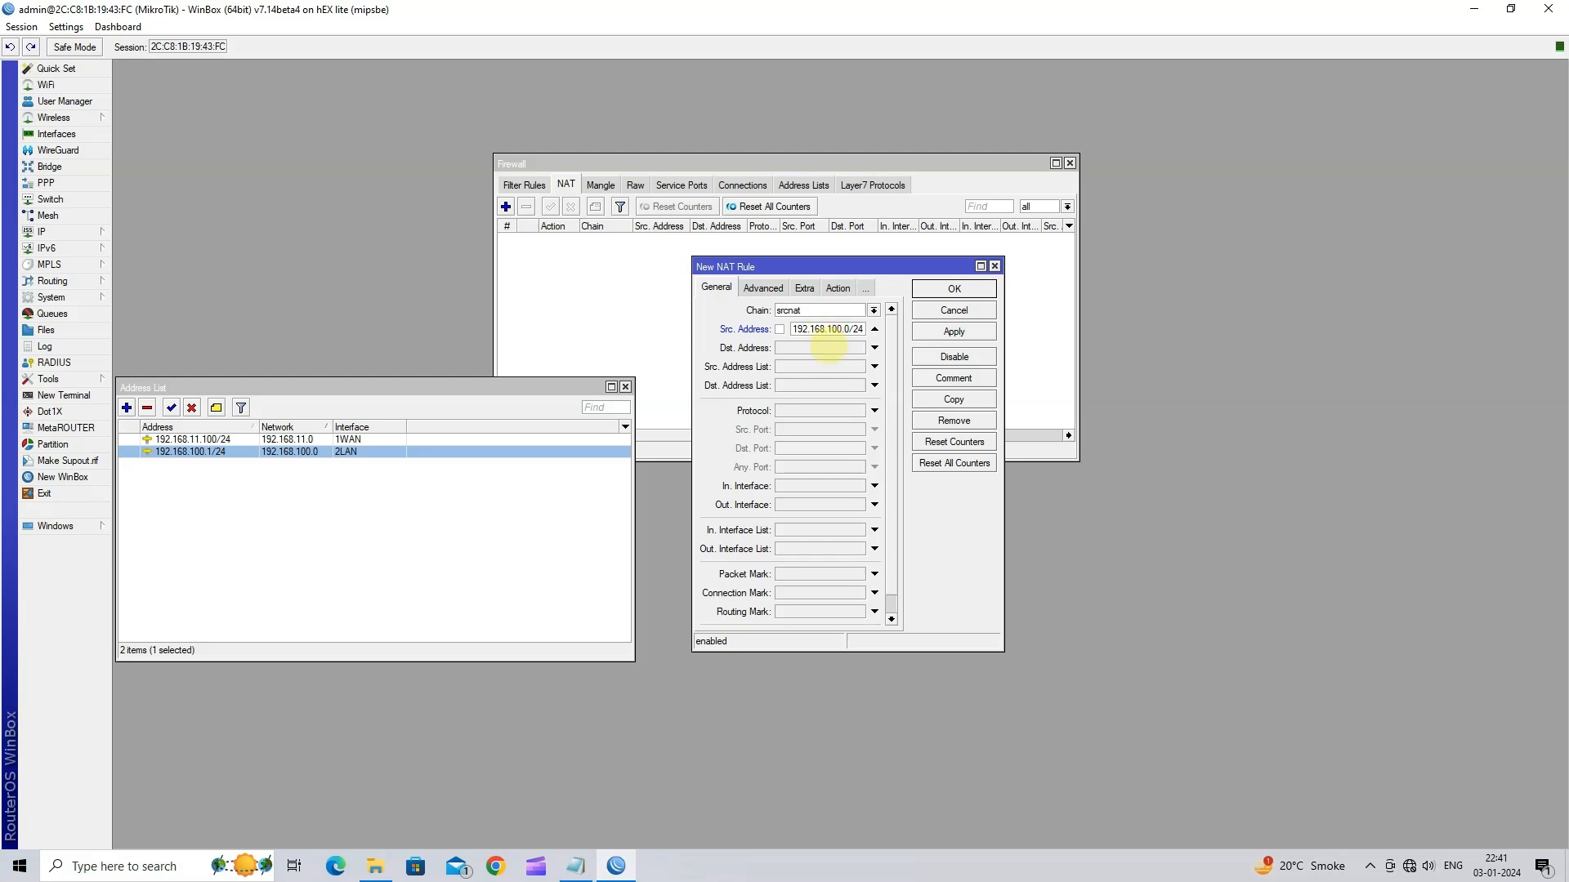
Step: Set the NAT rule's action to masquerade and apply the rule
left_click(837, 288)
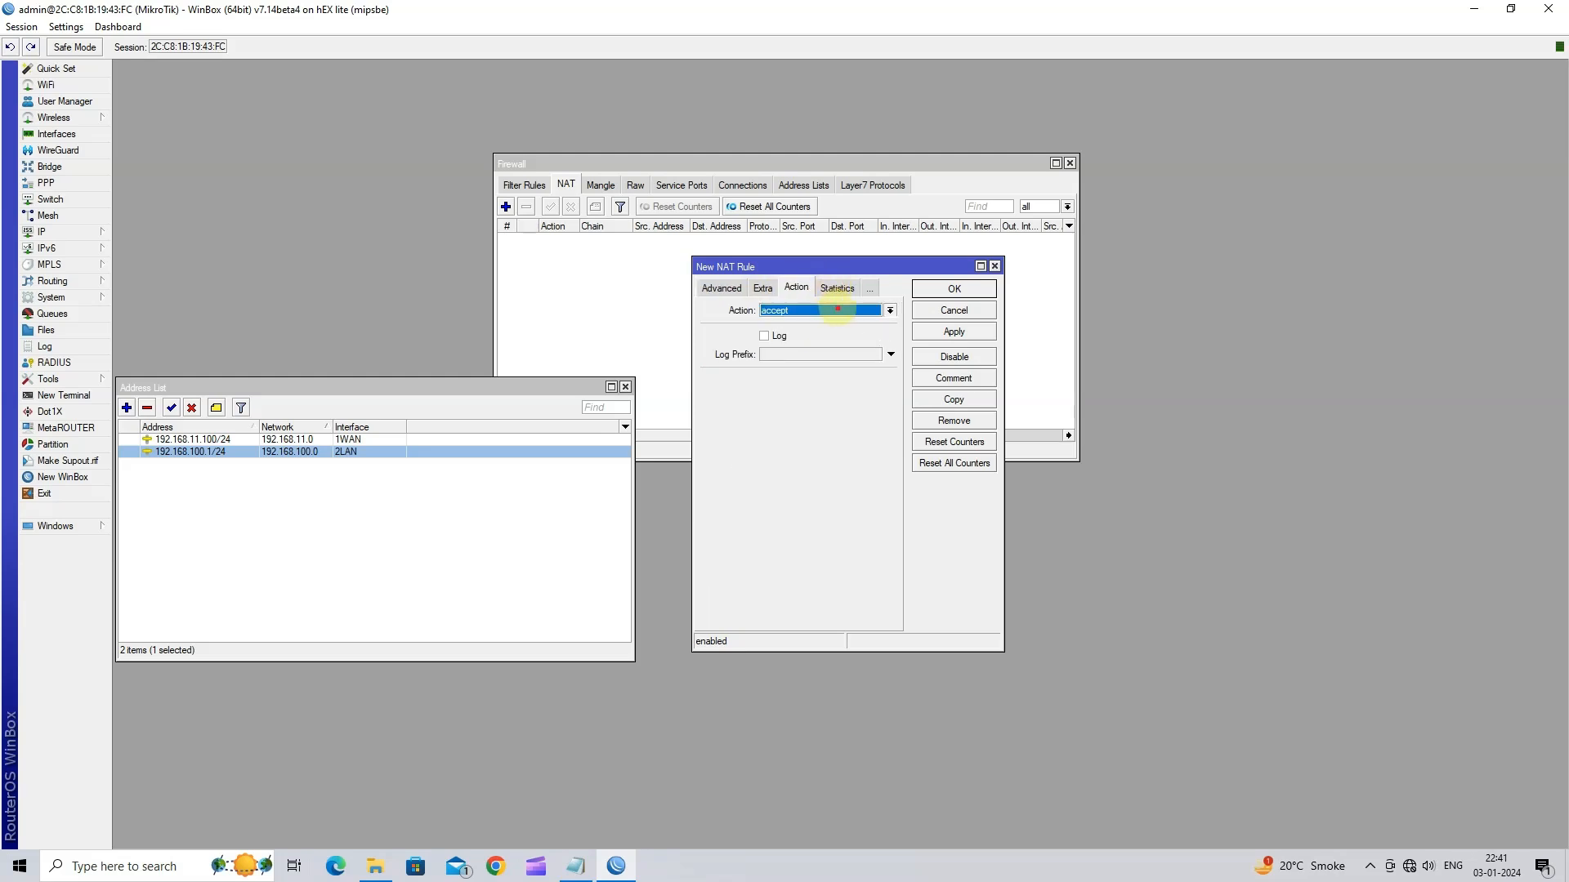
left_click(832, 312)
left_click(833, 398)
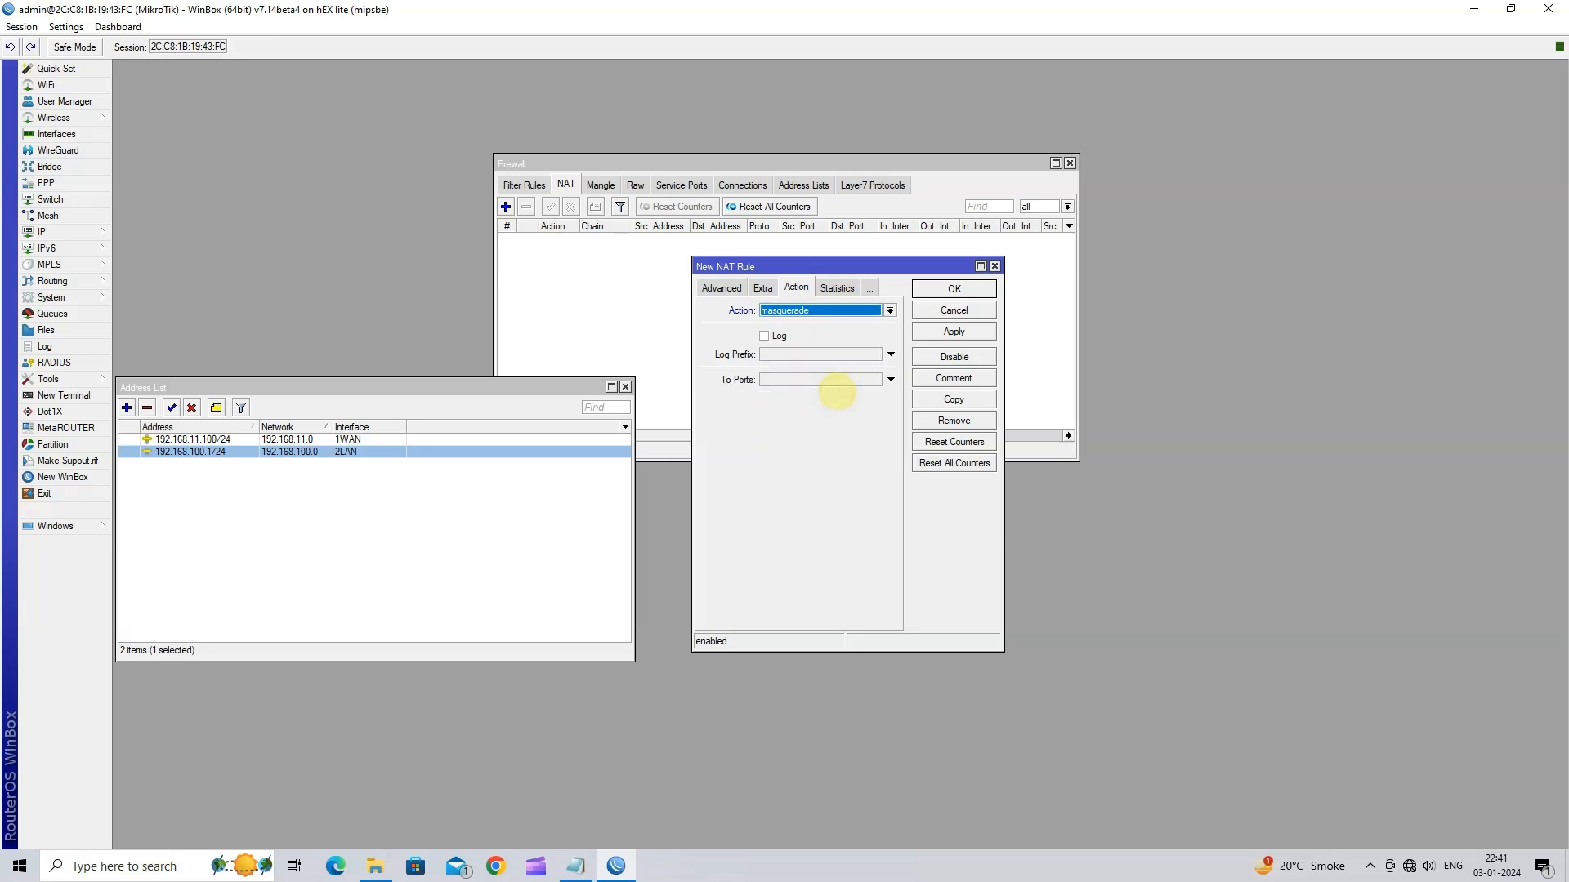
left_click(952, 331)
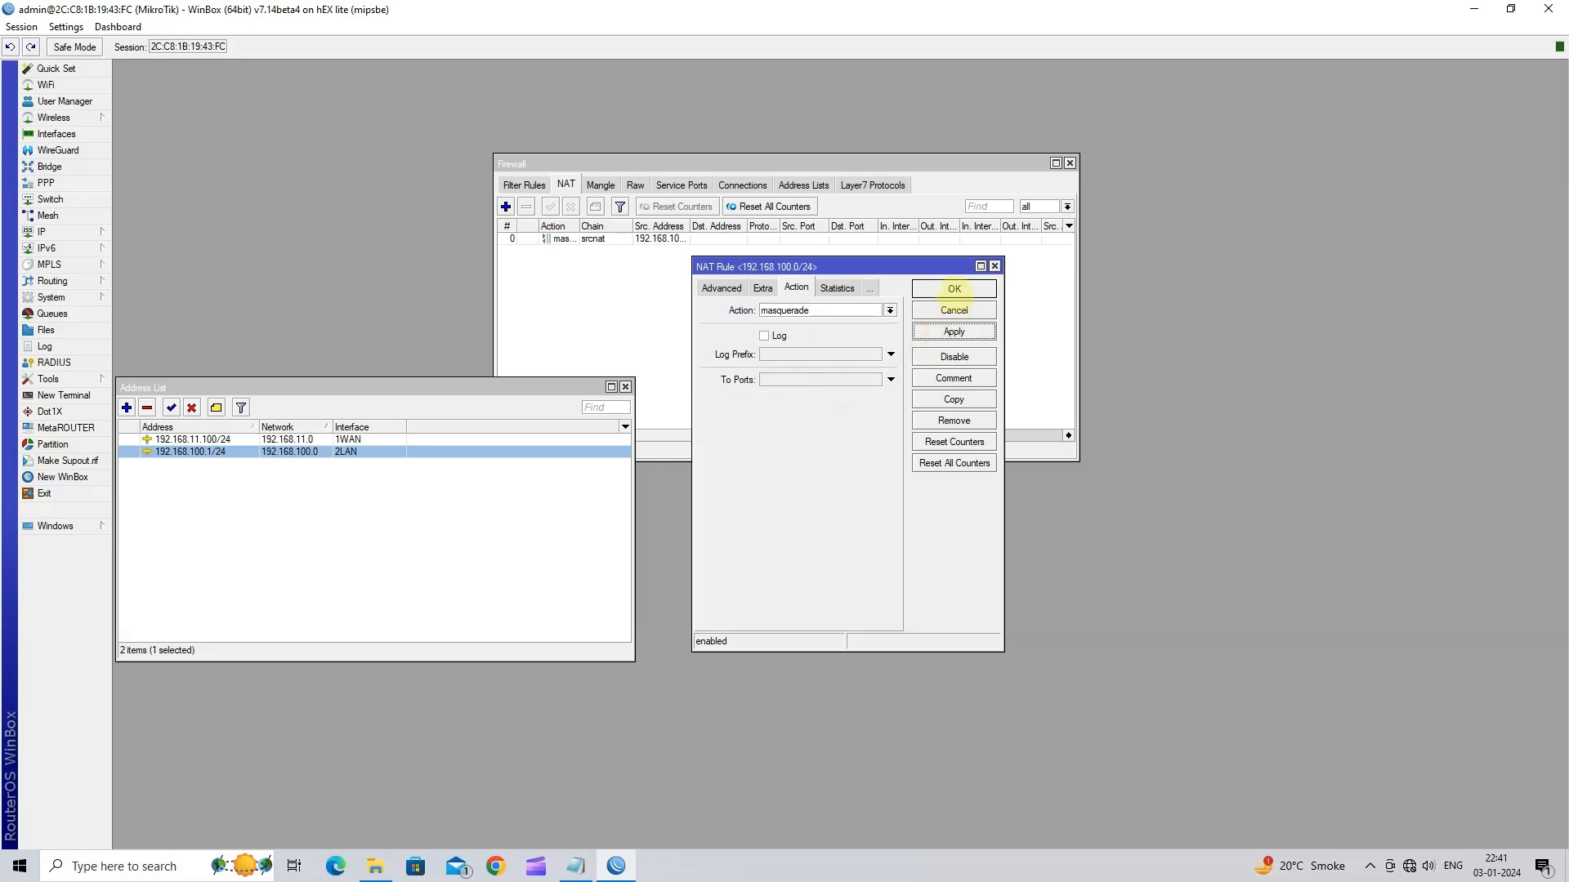
Step: Confirm the NAT rule, mark the Setup DHCP Server step in the notes, and switch back to WinBox
left_click(954, 290)
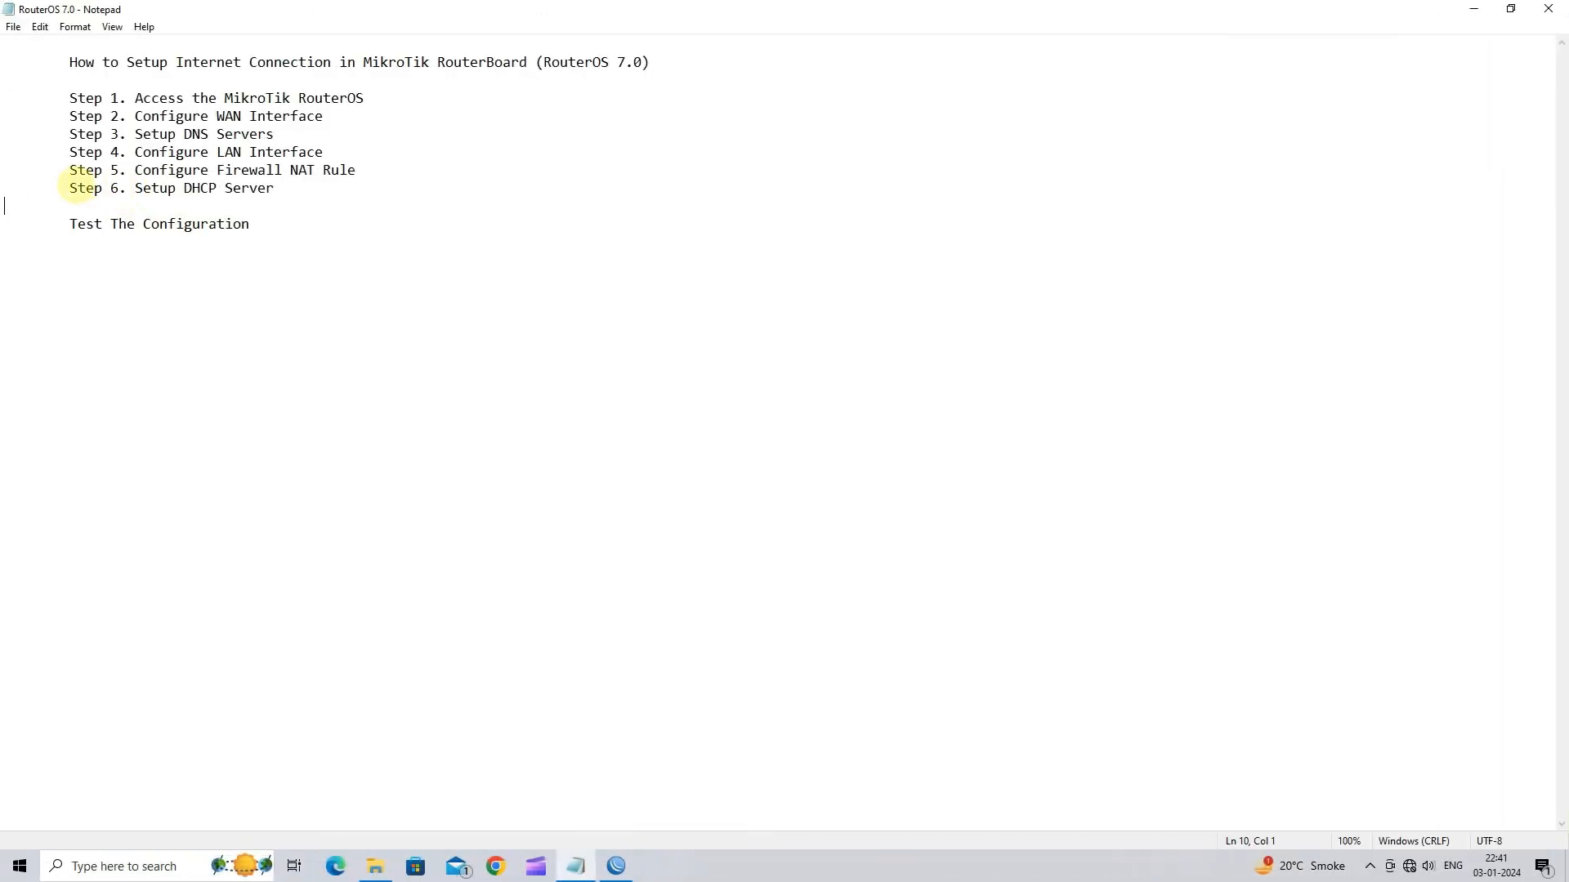
left_click_drag(65, 188, 273, 188)
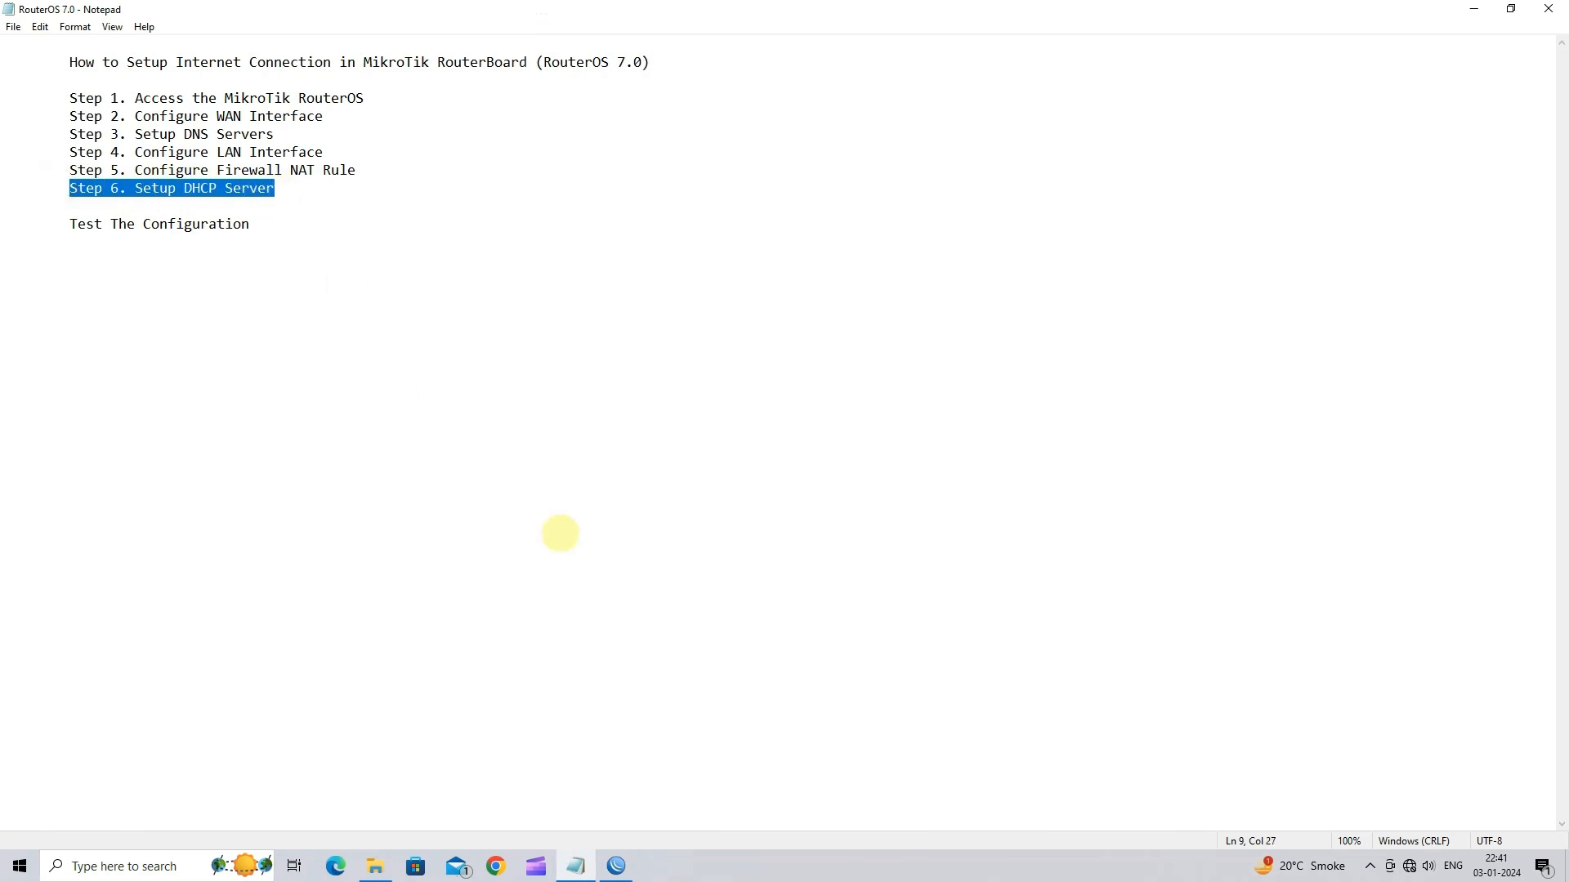
left_click(616, 866)
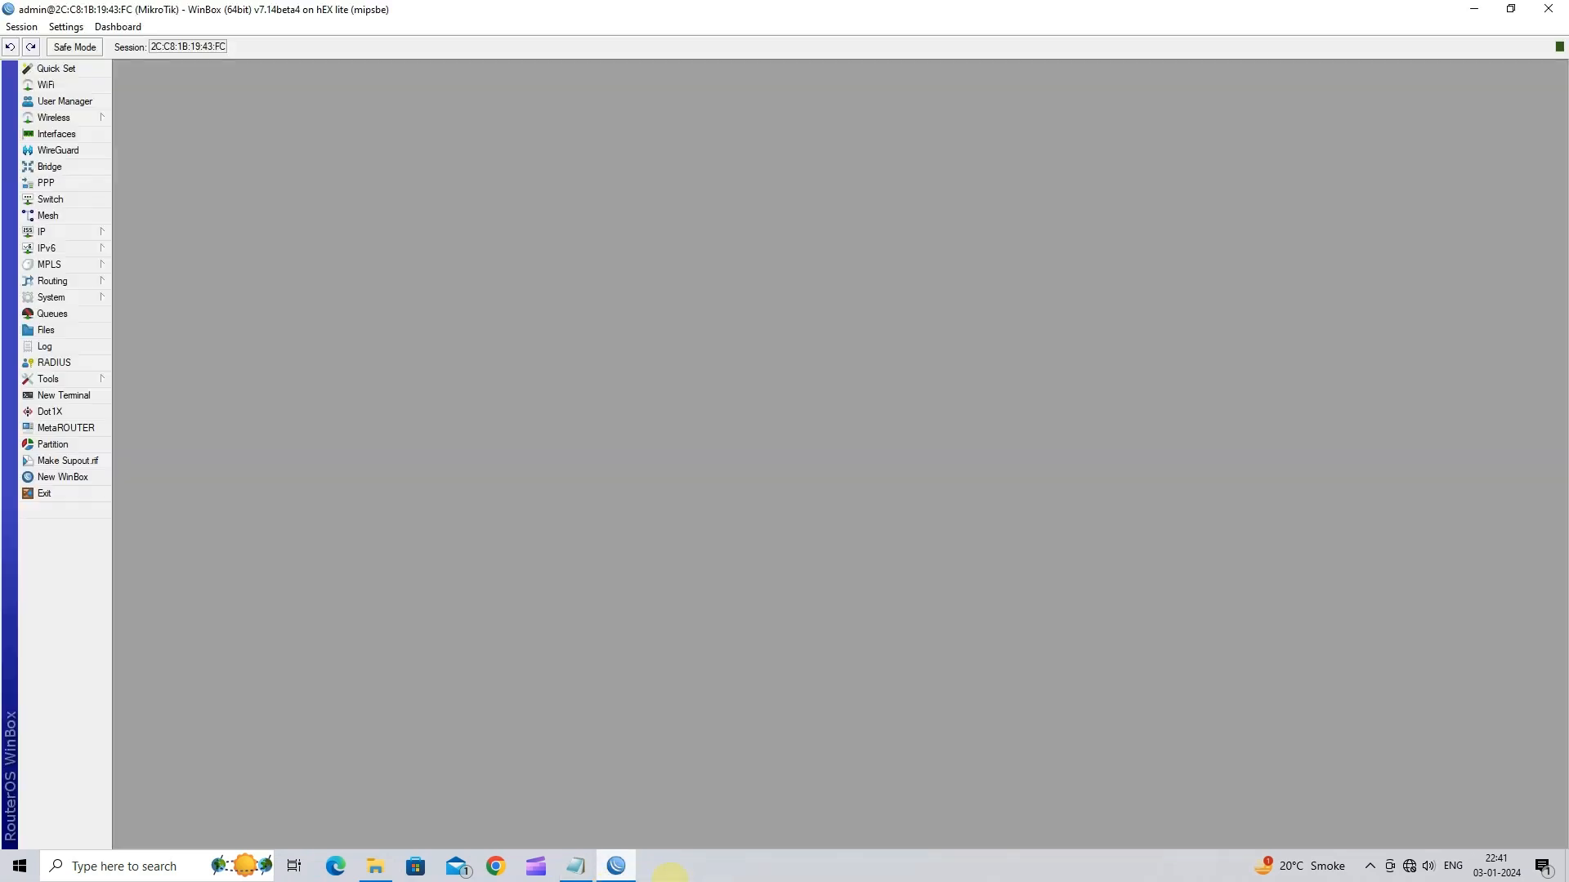
Step: Start the DHCP Setup wizard for the IP DHCP server and choose 2LAN as the server interface
left_click(49, 231)
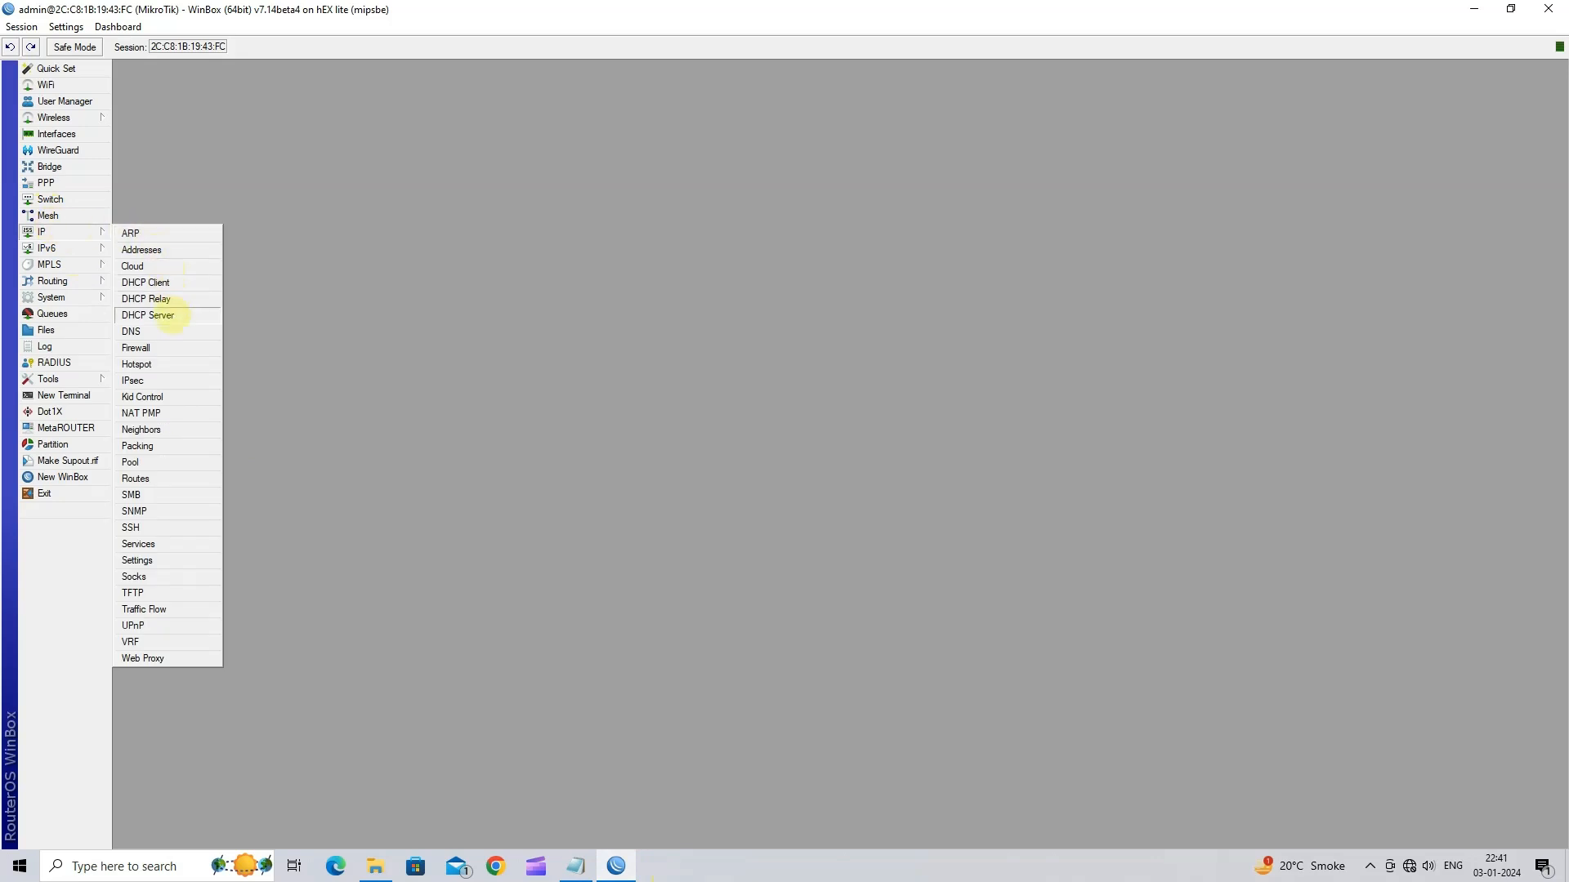
left_click(172, 315)
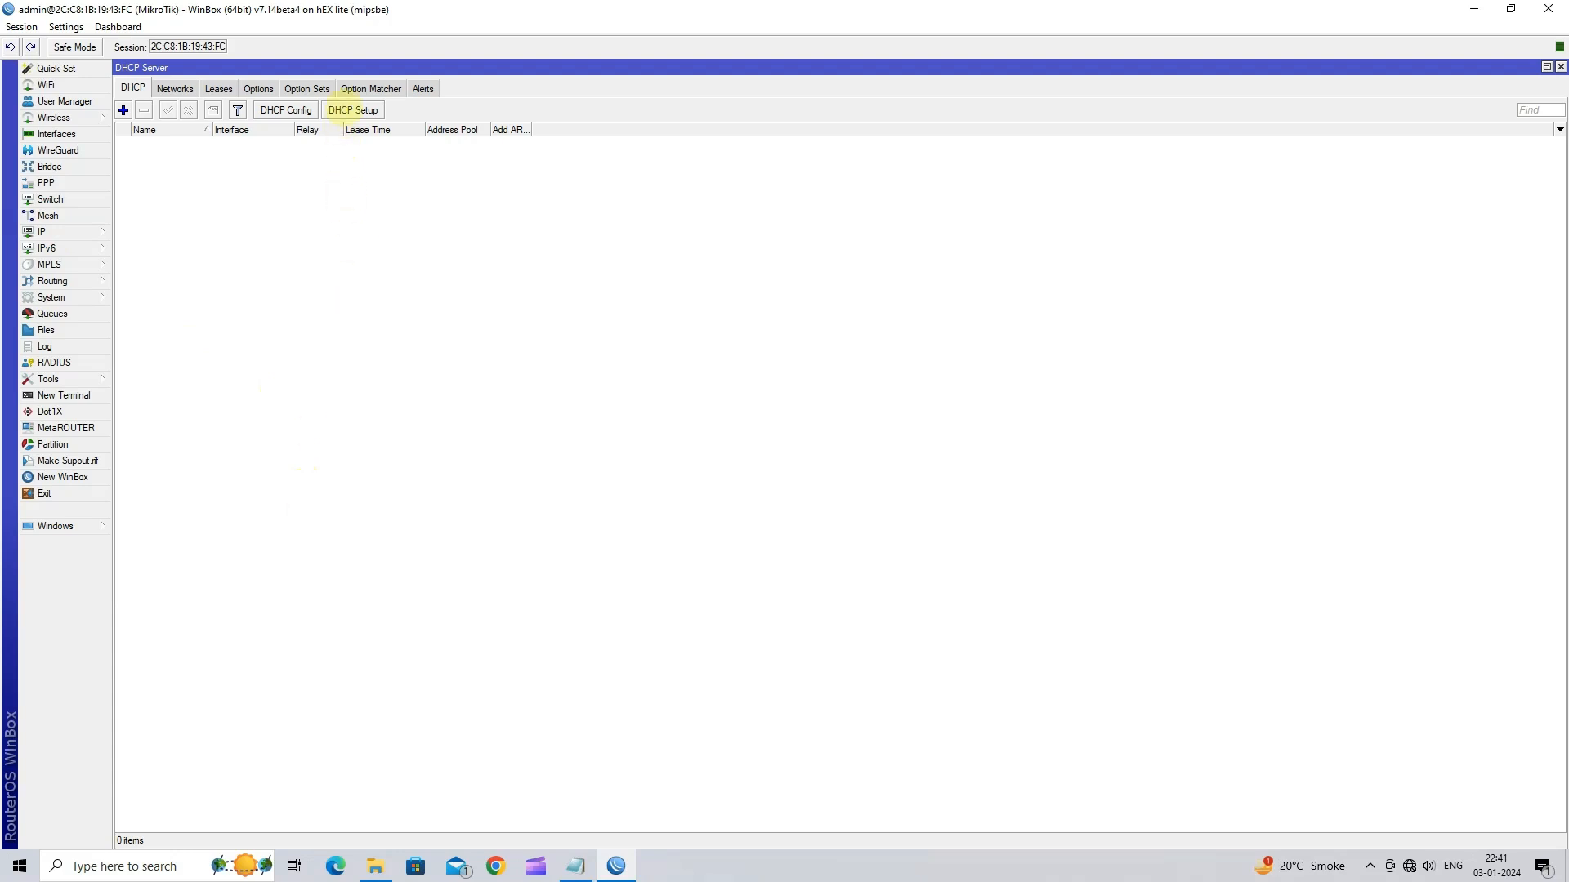
left_click(353, 110)
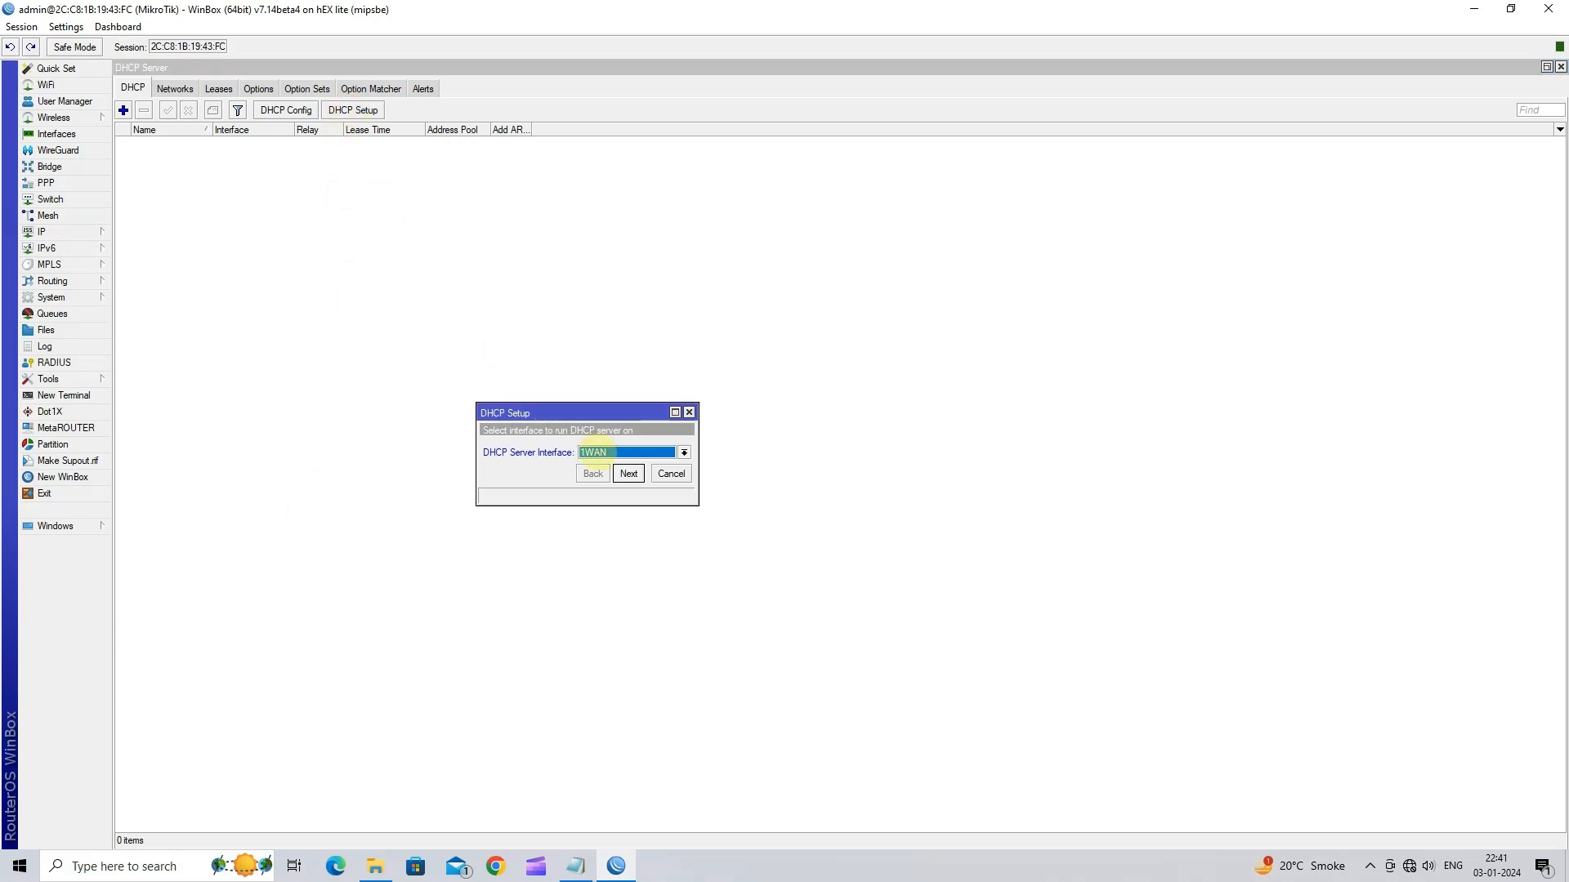
left_click(684, 452)
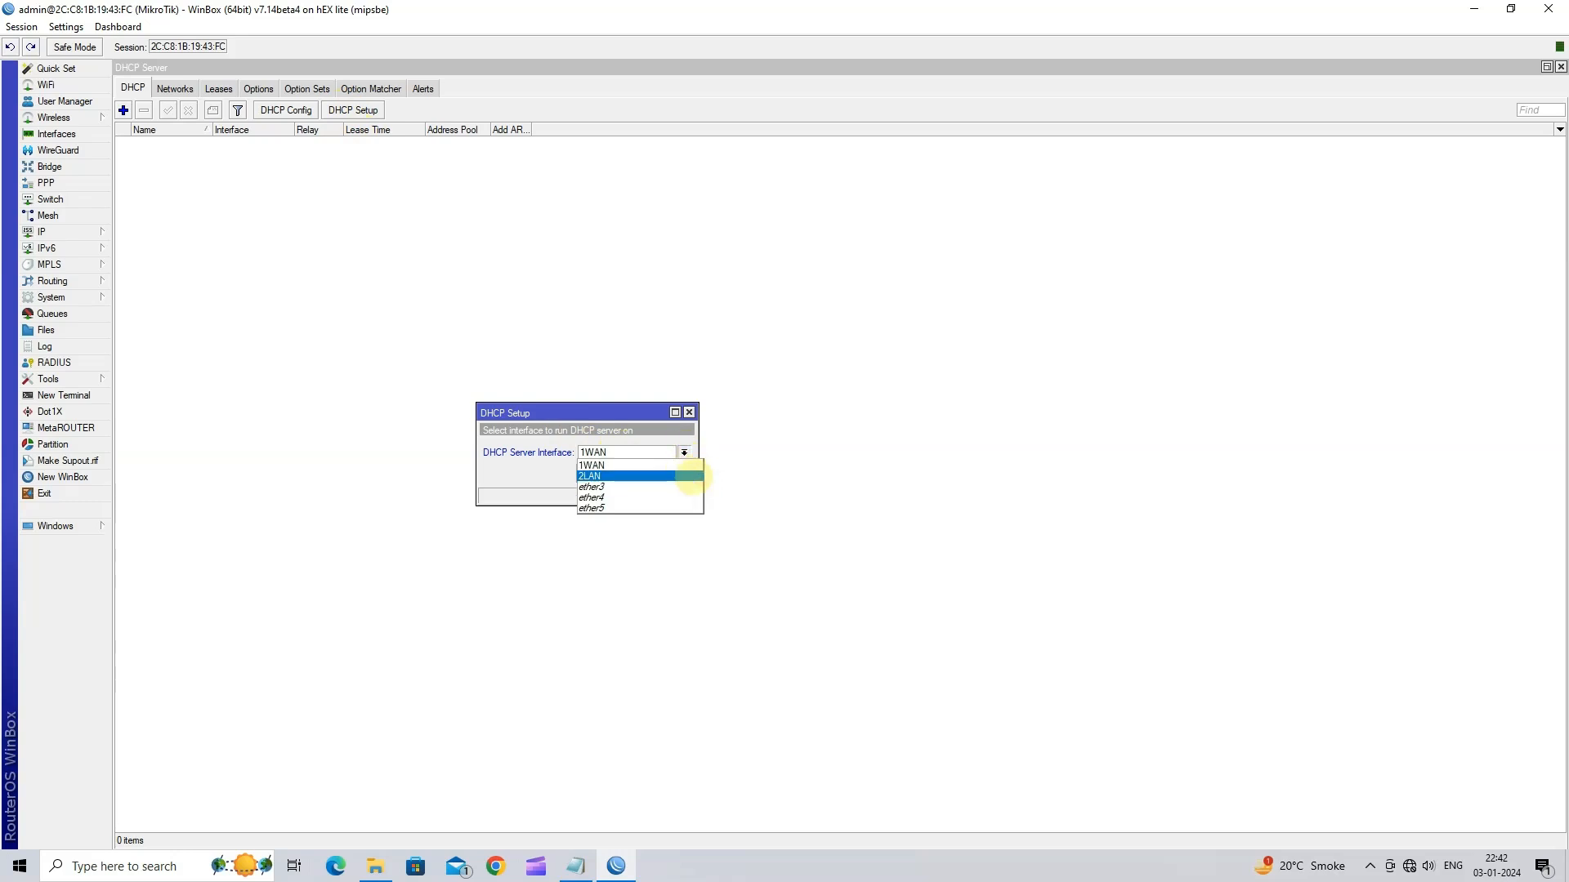
left_click(688, 475)
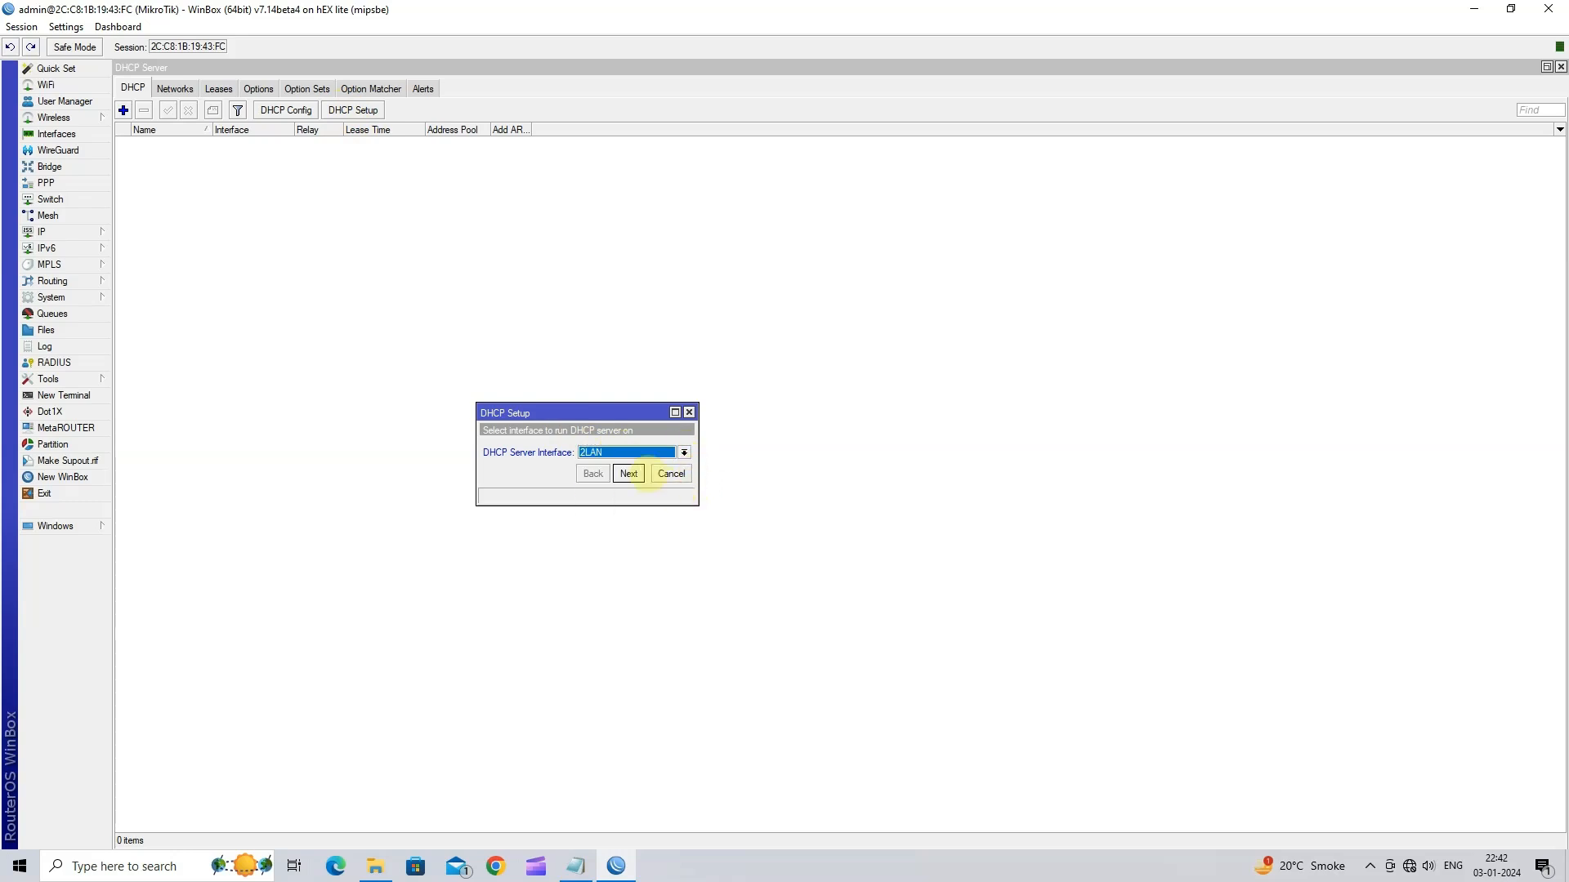
left_click(629, 474)
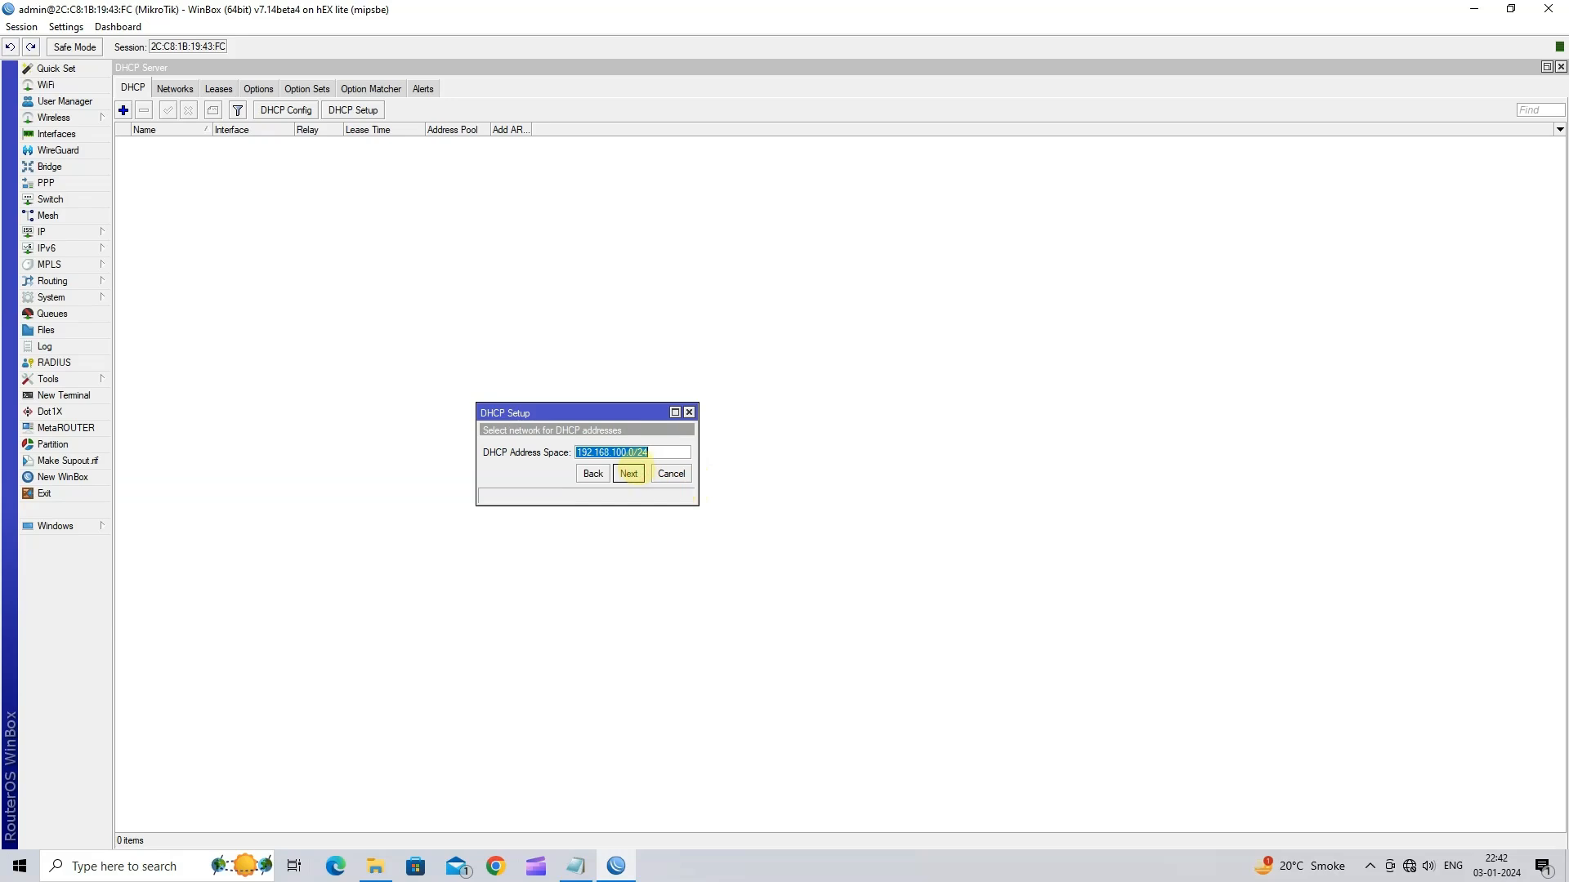
Step: Accept the DHCP address space 192.168.100.0/24, the gateway 192.168.100.1 and the address pool 192.168.100.2-192.168.100.254
left_click(666, 452)
left_click(629, 473)
left_click(665, 452)
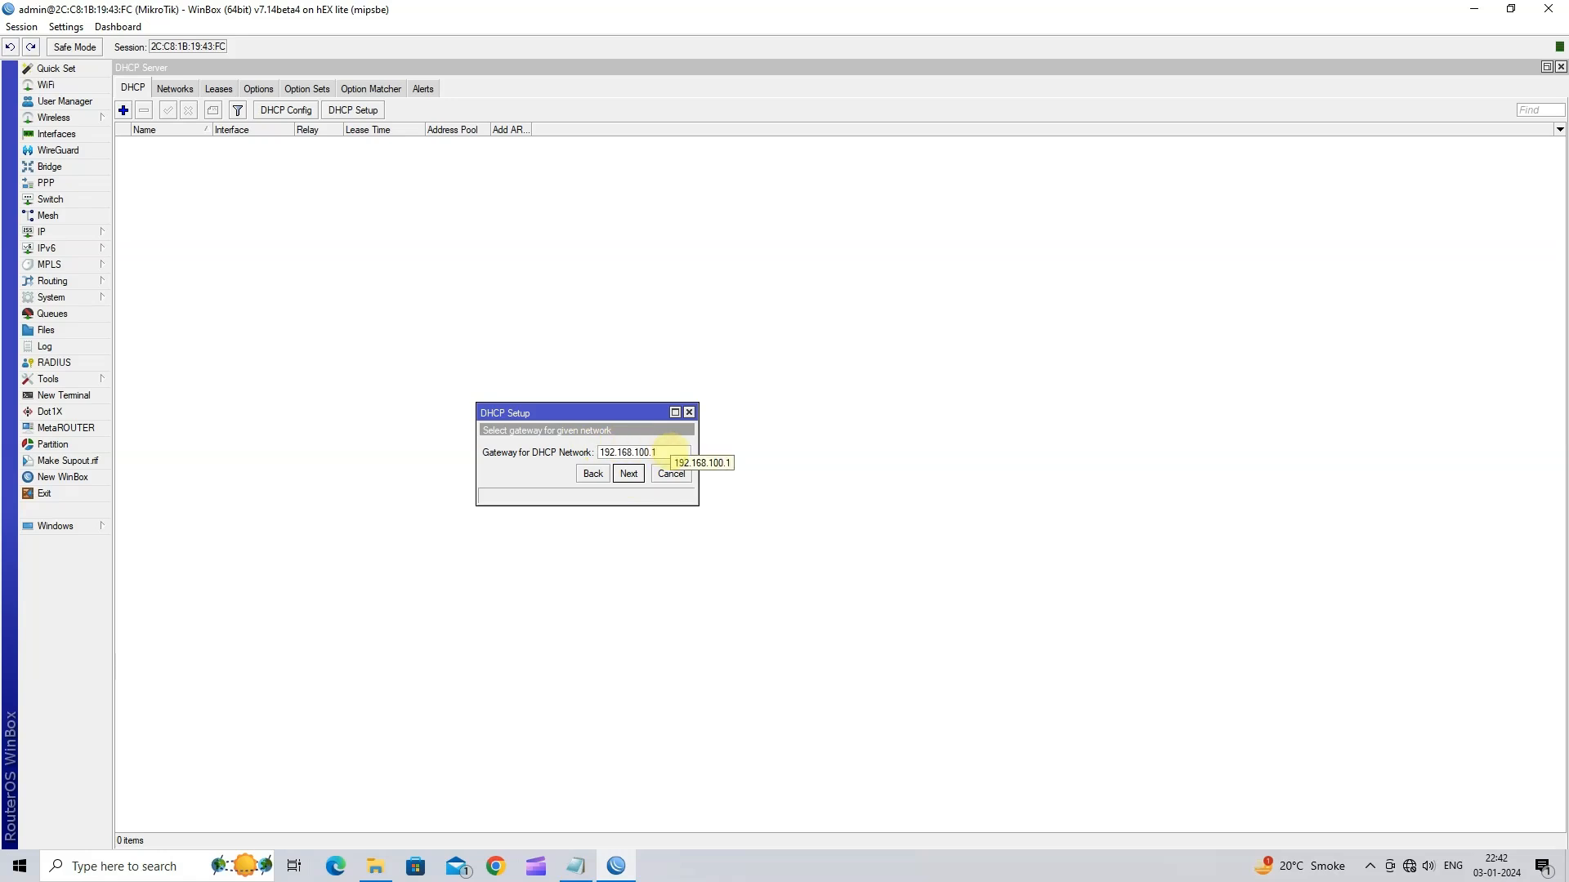
left_click(629, 473)
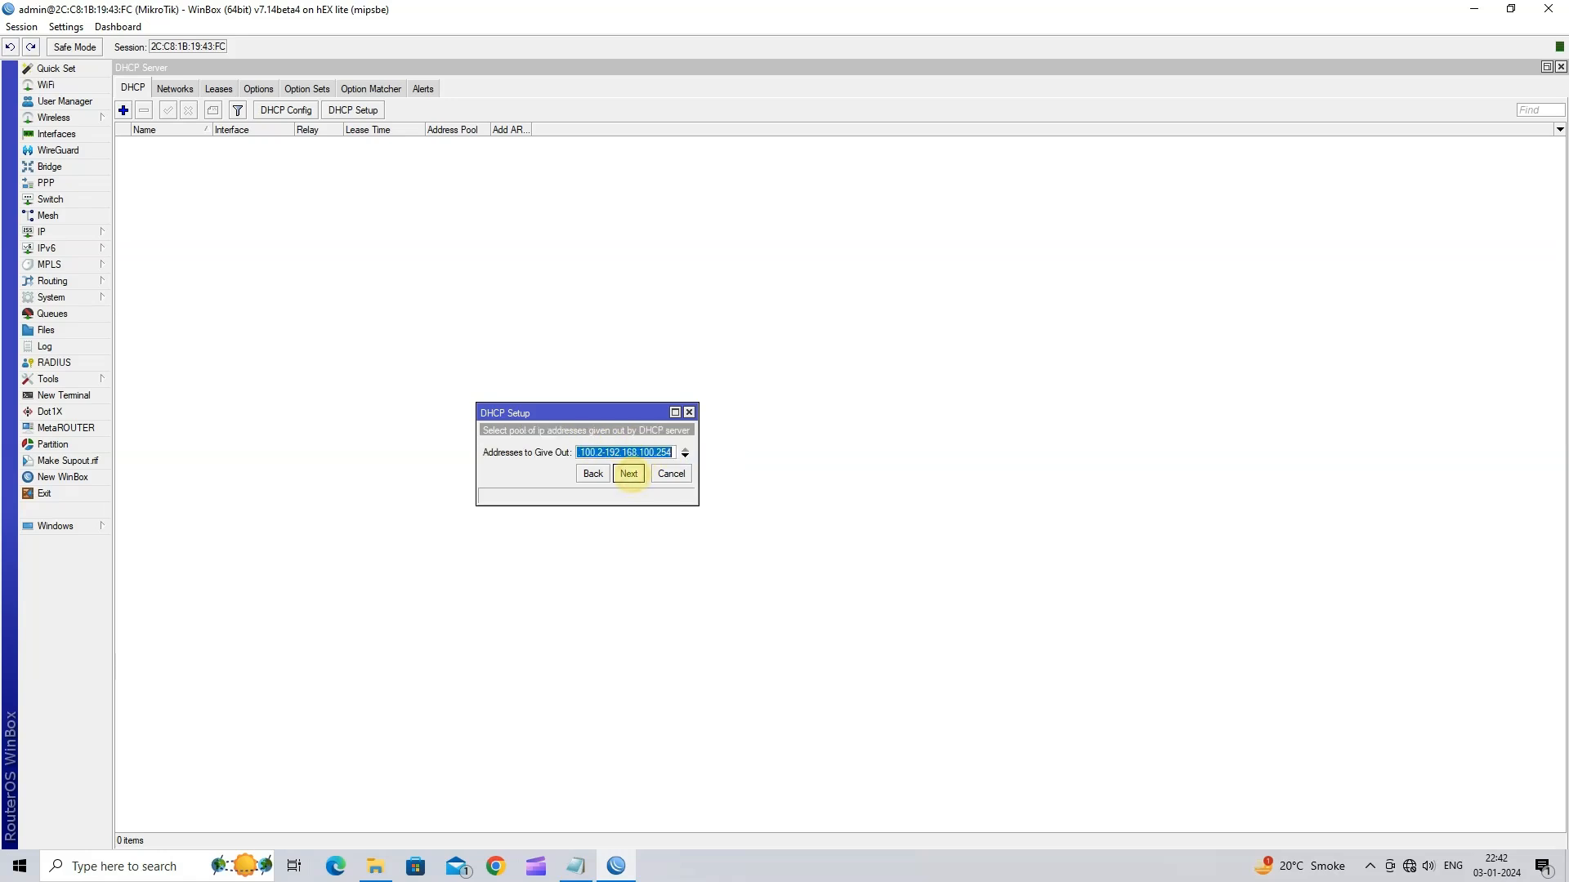
left_click(663, 451)
left_click(630, 474)
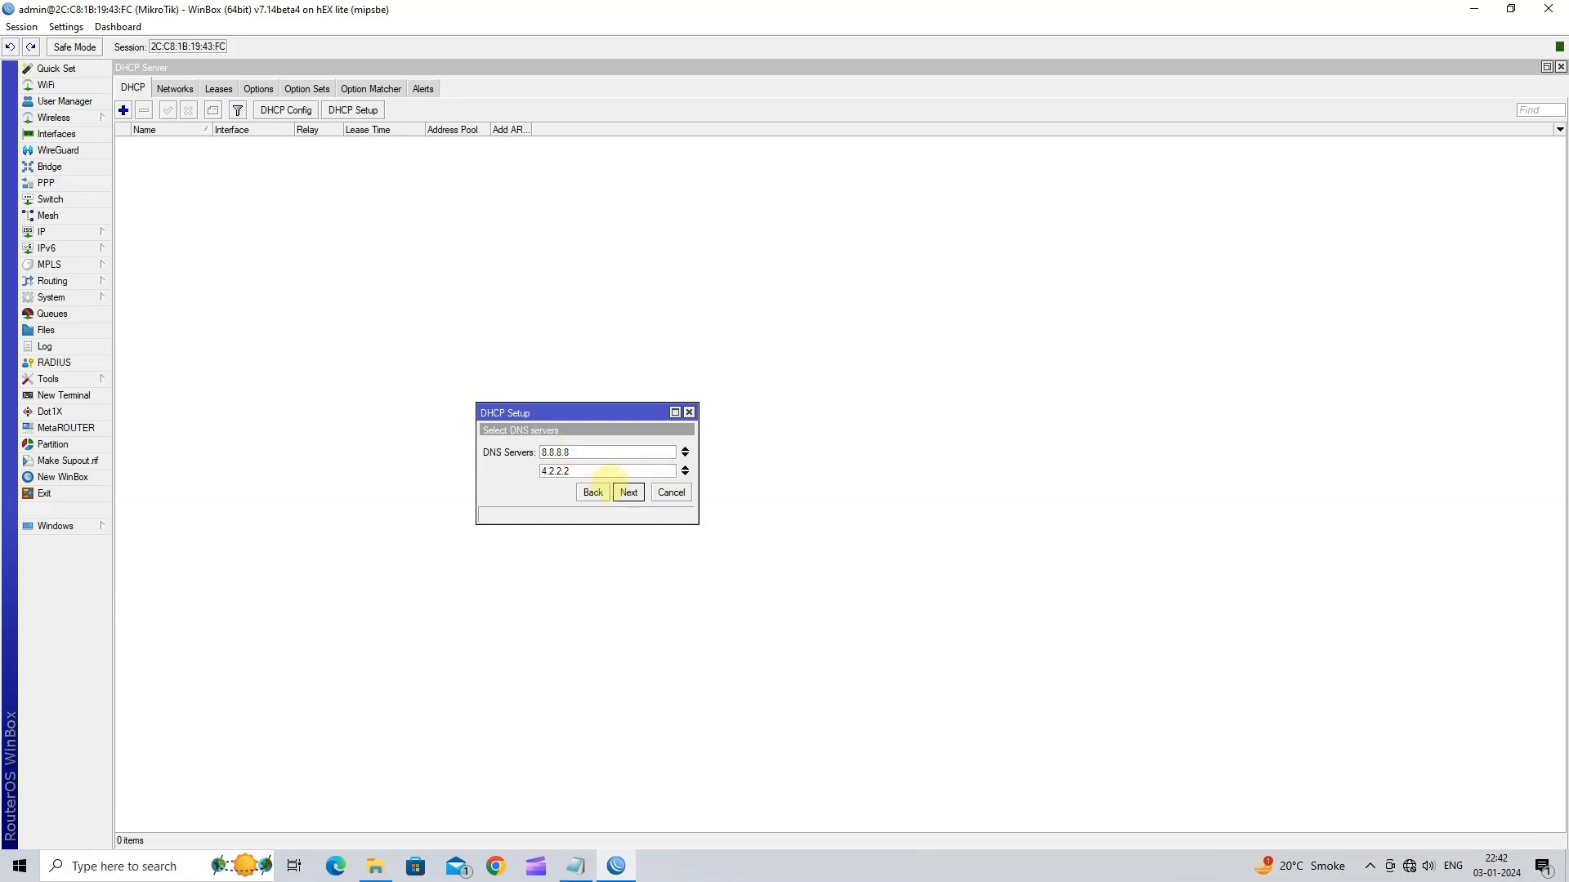
Step: Accept DNS servers 8.8.8.8 and 4.2.2.2 and the 00:30:00 lease time, then finish the DHCP setup and close the server list
left_click(629, 492)
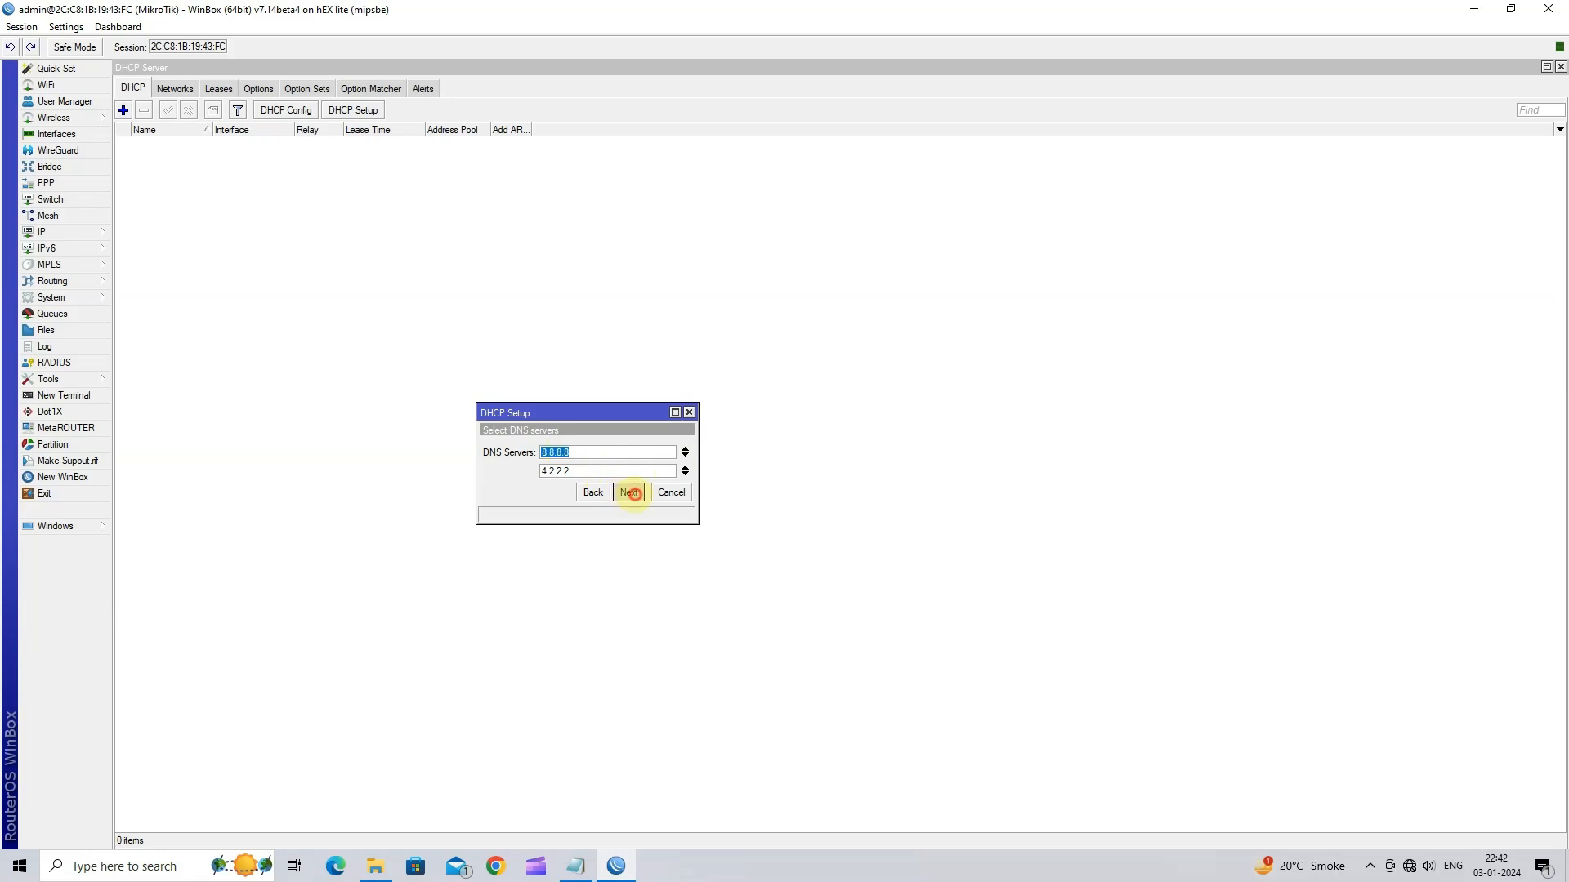
left_click(596, 459)
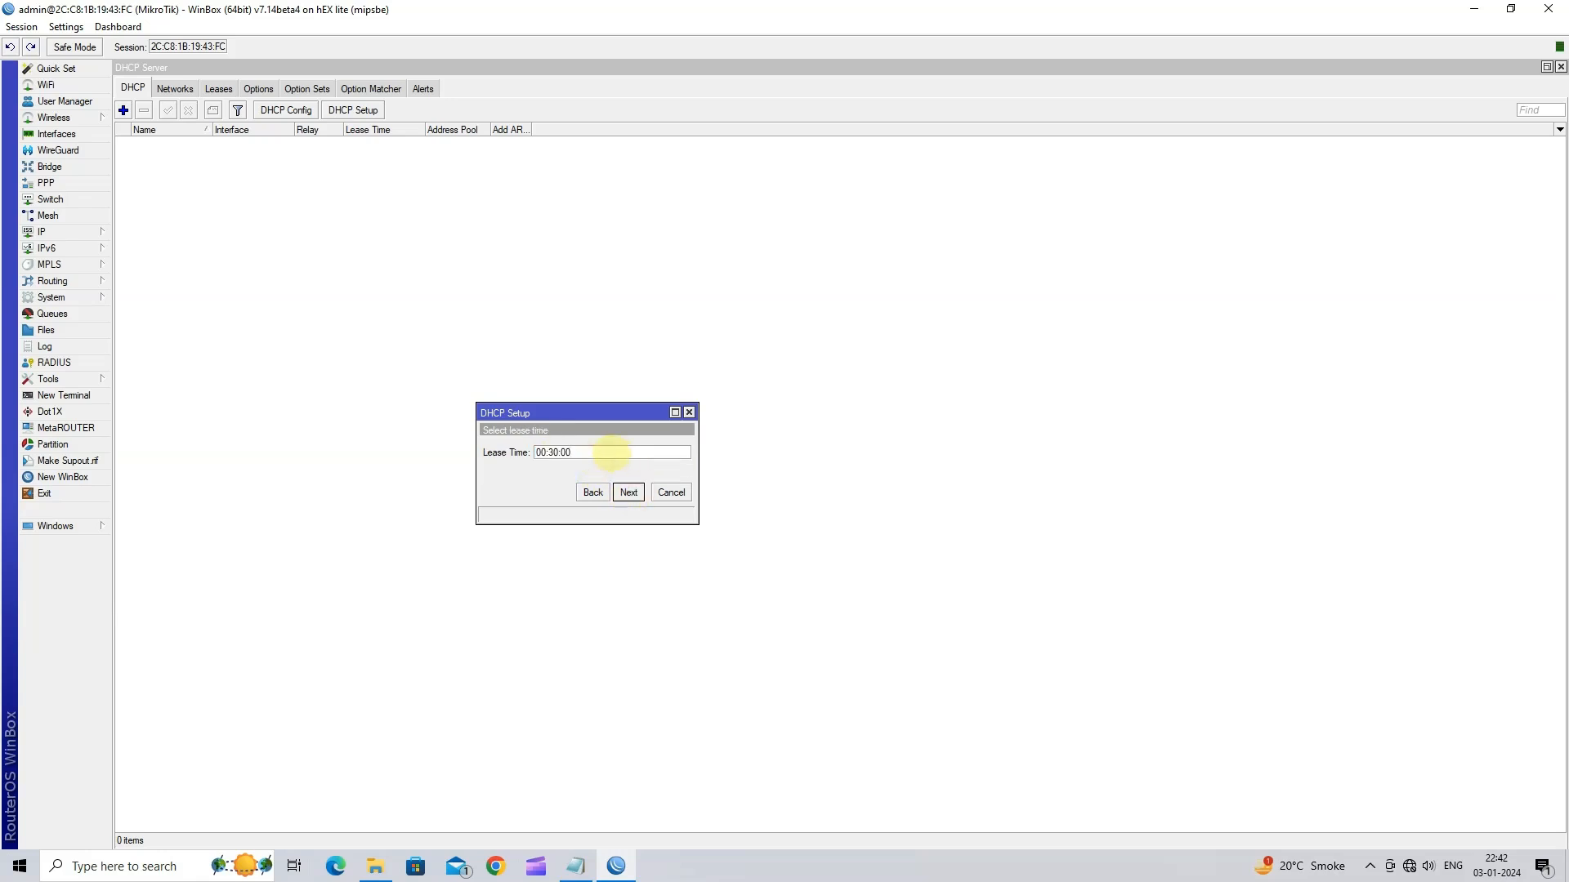
left_click(628, 492)
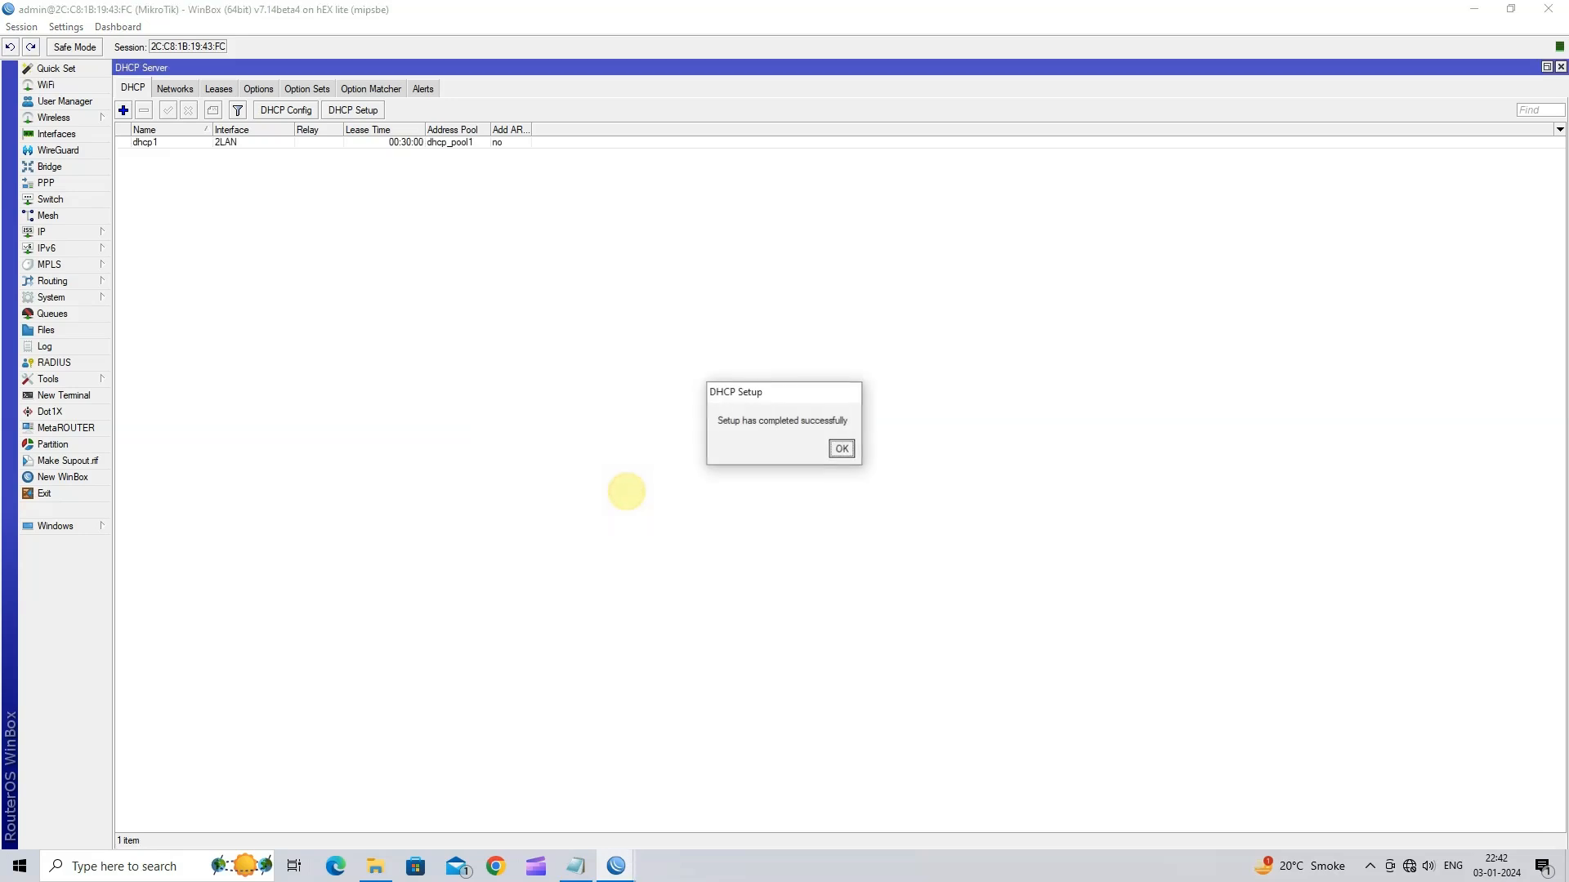
left_click(842, 448)
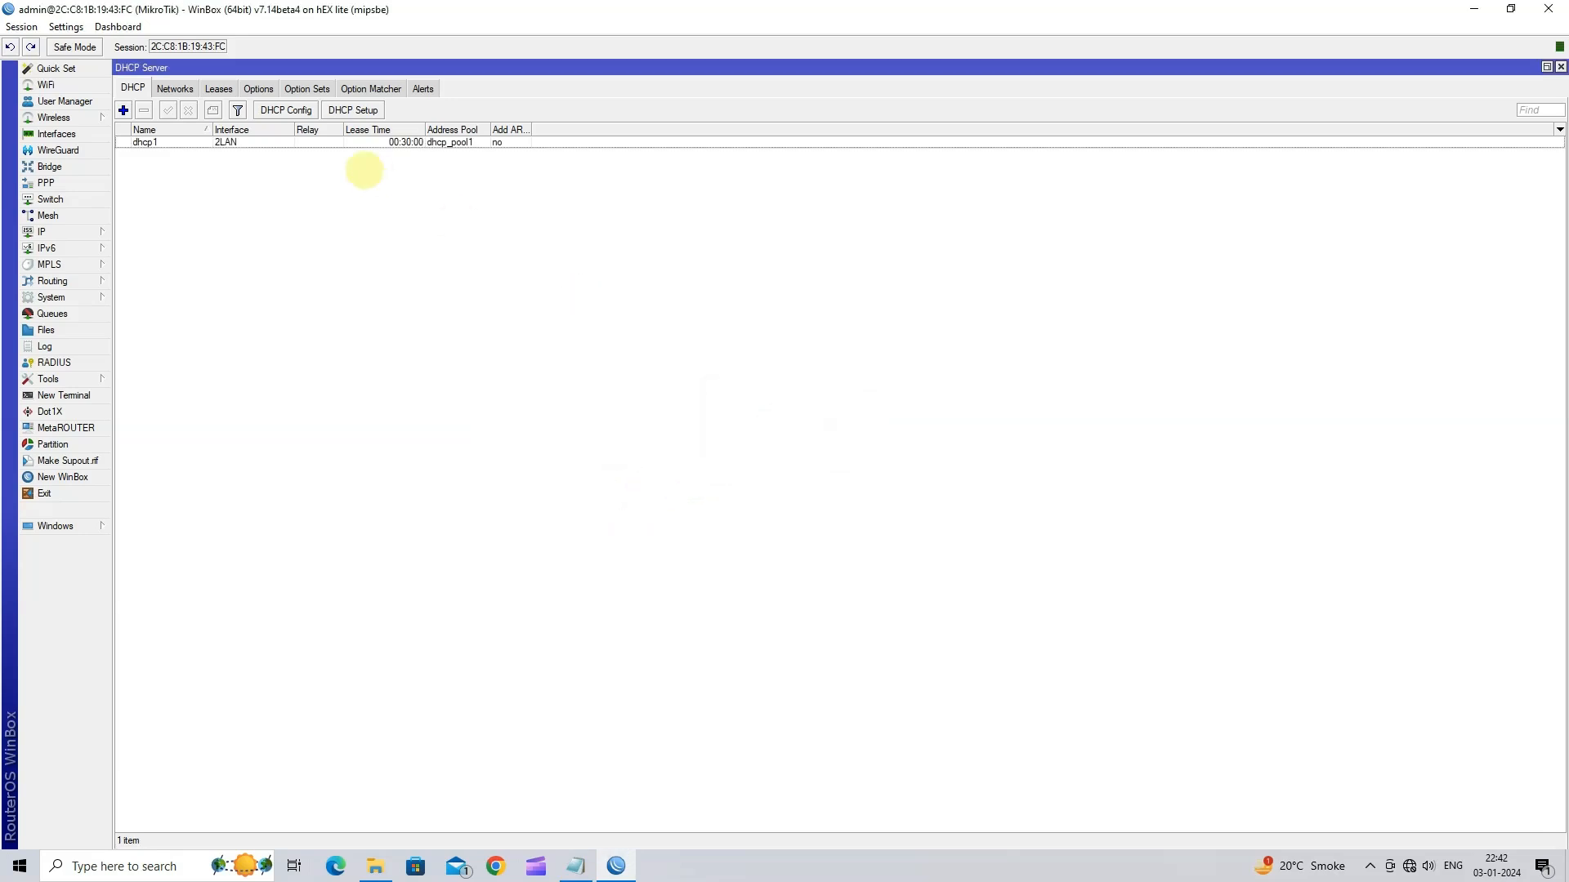
left_click(330, 142)
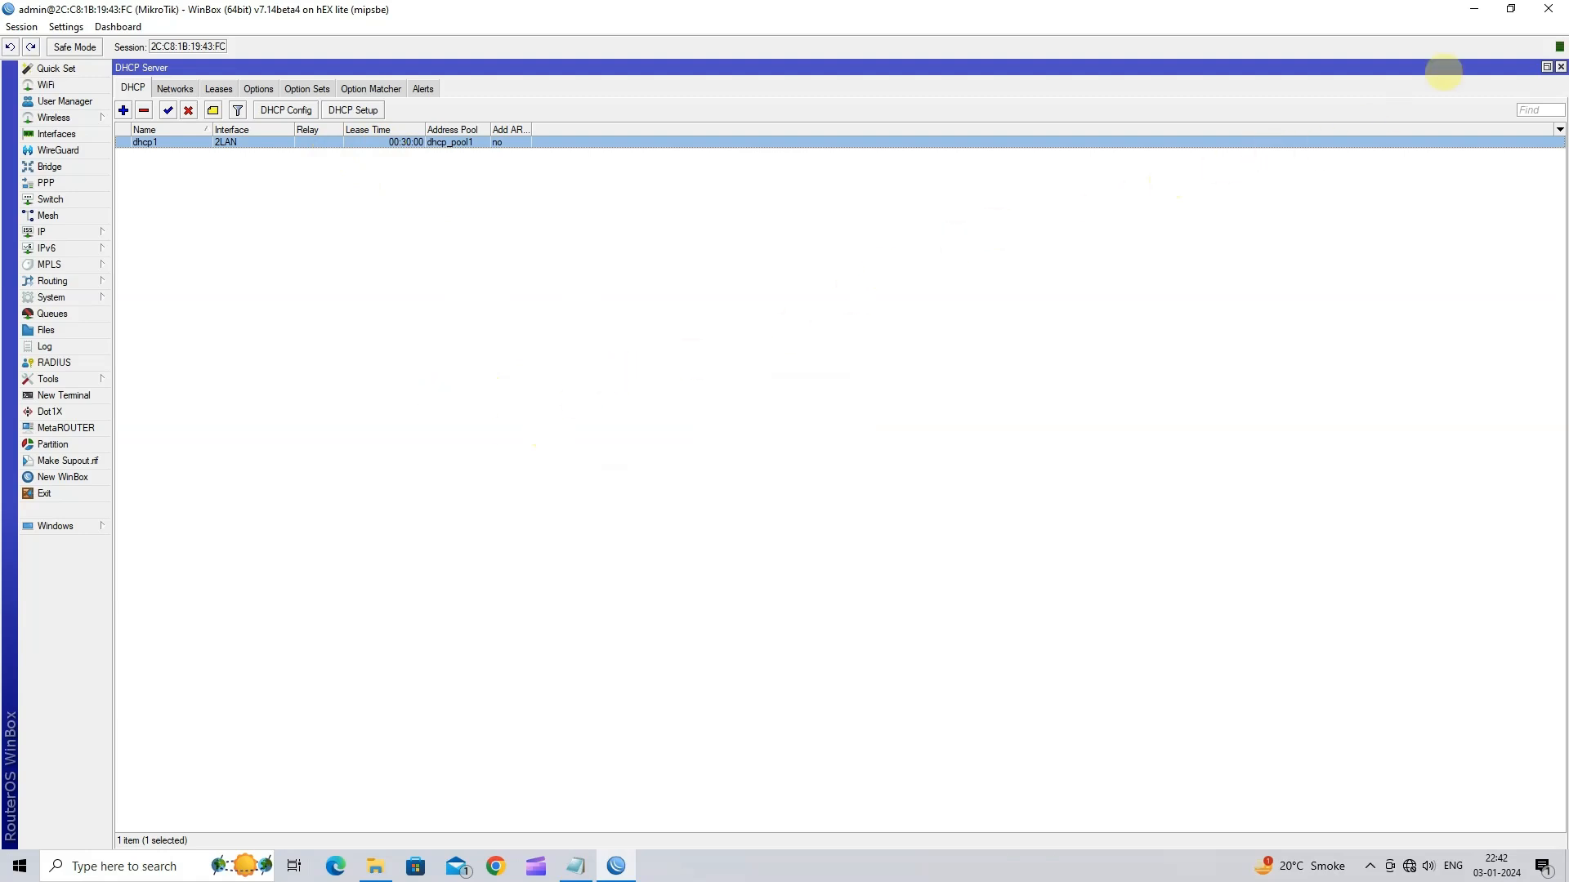
left_click(1562, 66)
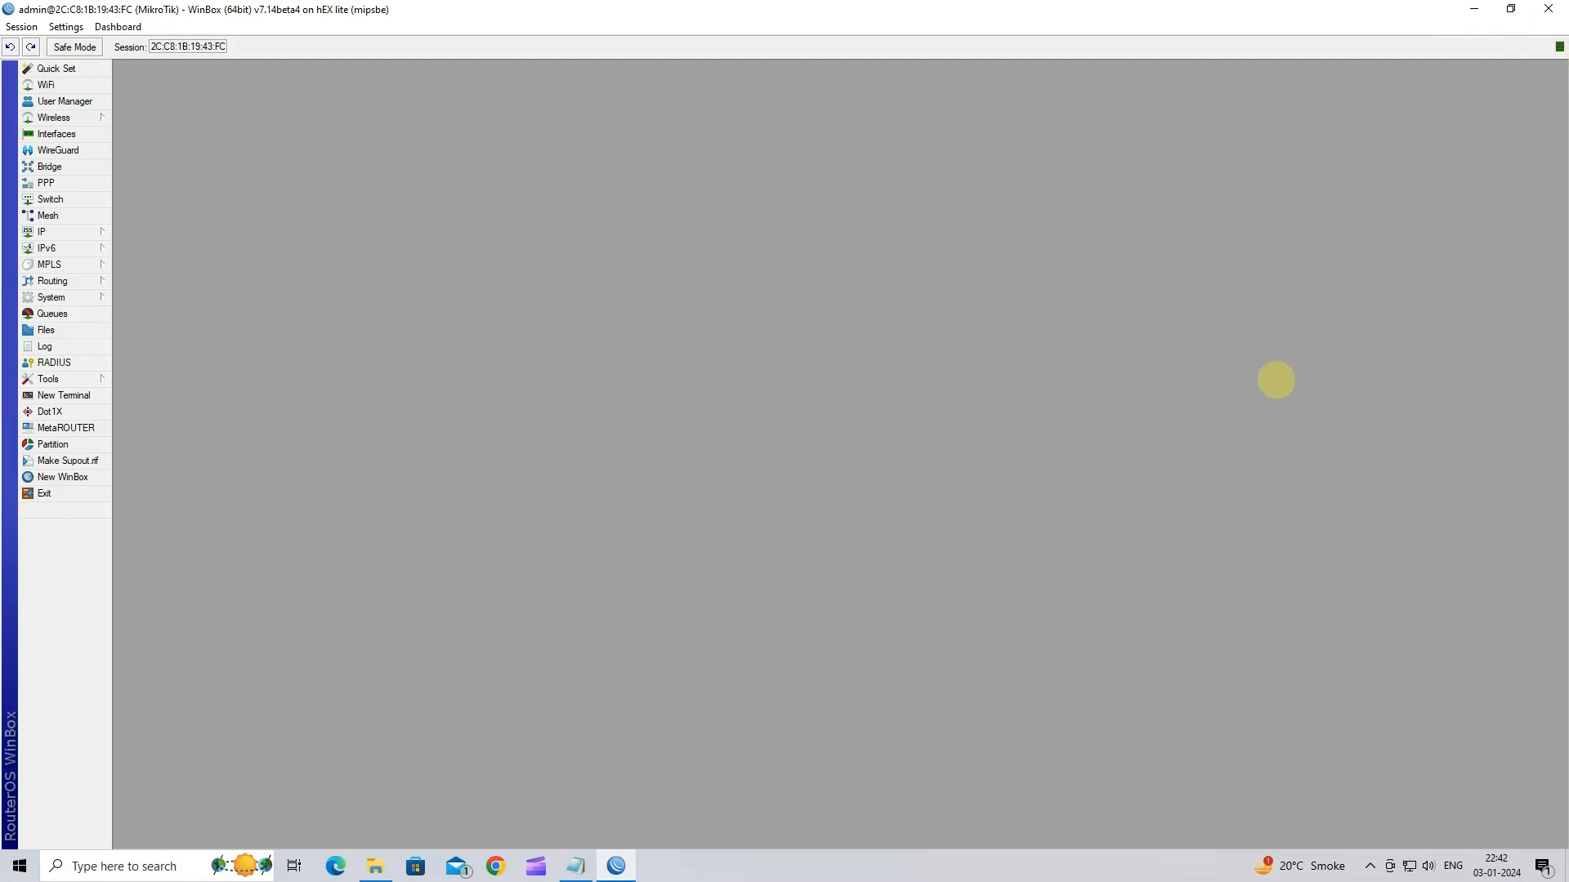
Step: Mark Test The Configuration in the notes, then switch to Chrome and open the Facebook site through a Google search for facebook
left_click(1472, 9)
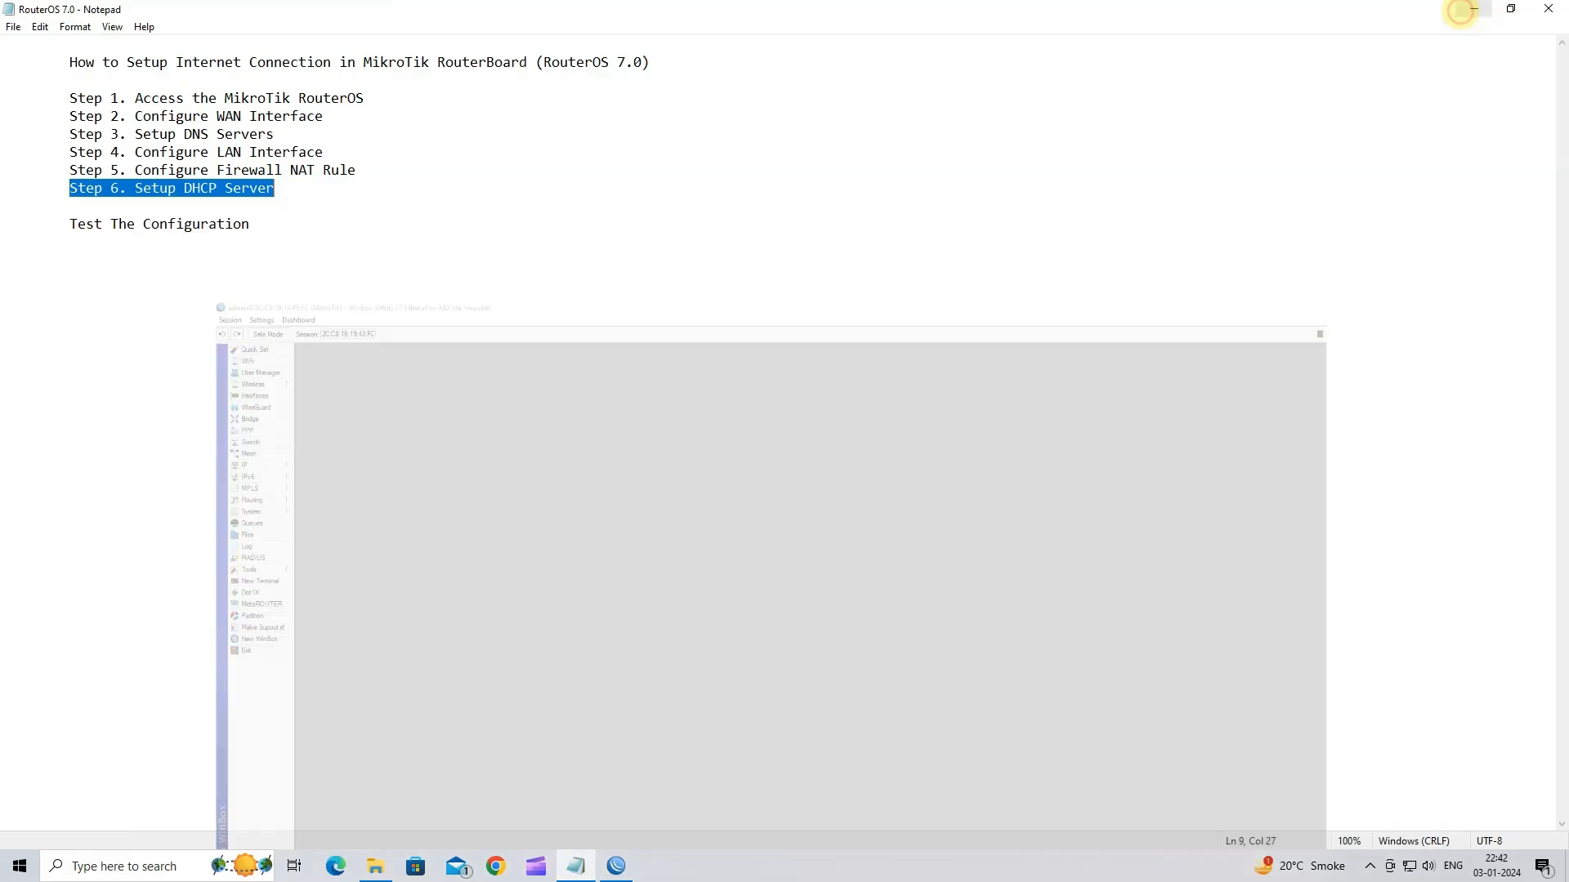
left_click_drag(68, 224, 259, 224)
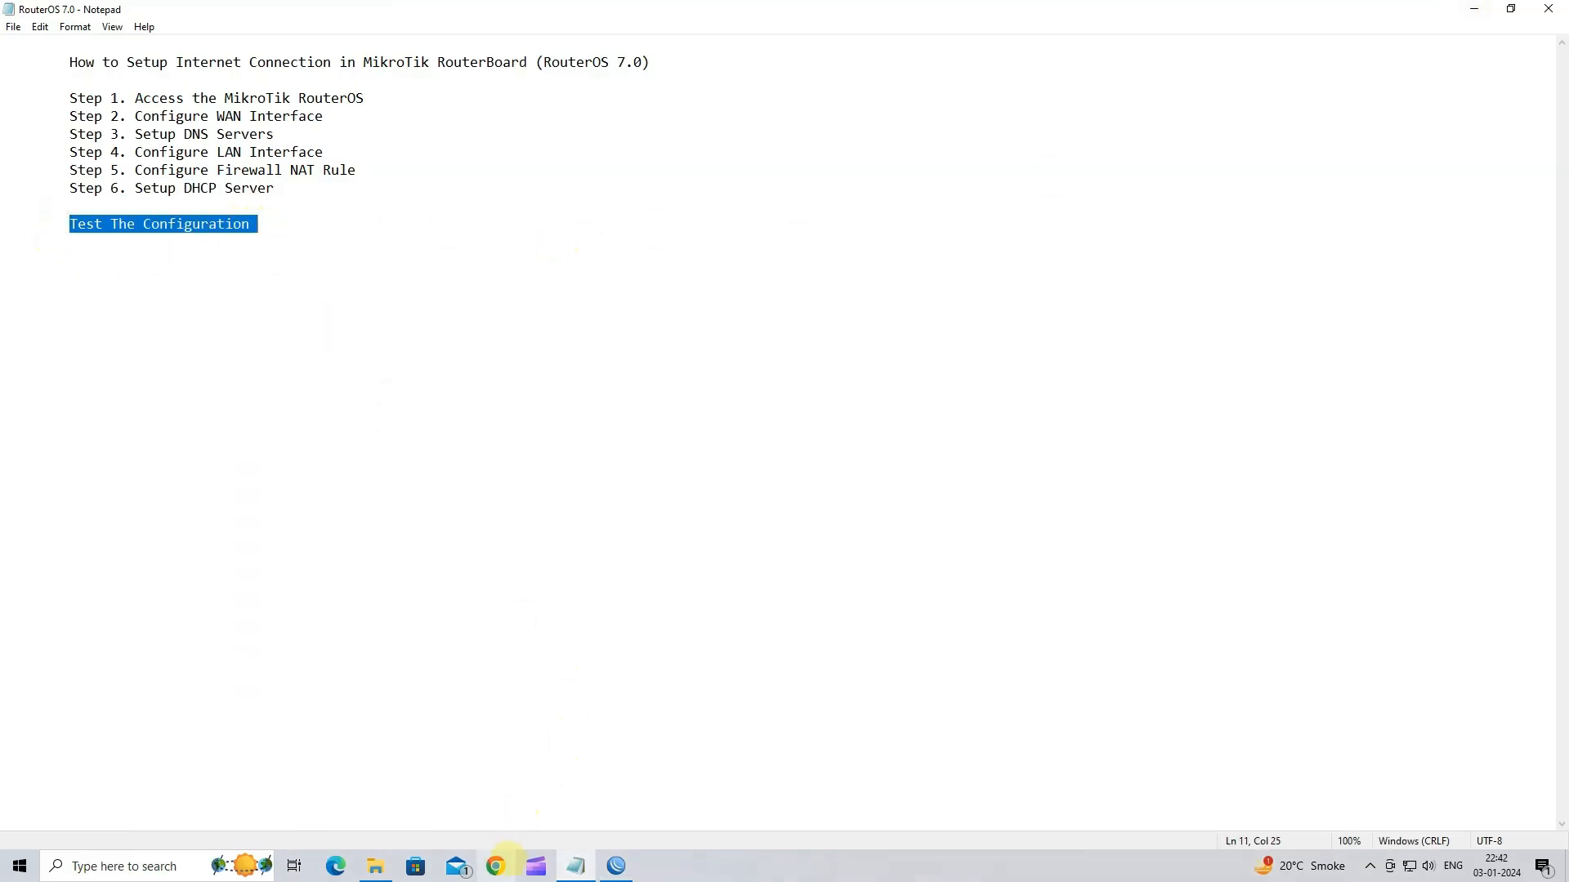
left_click(496, 864)
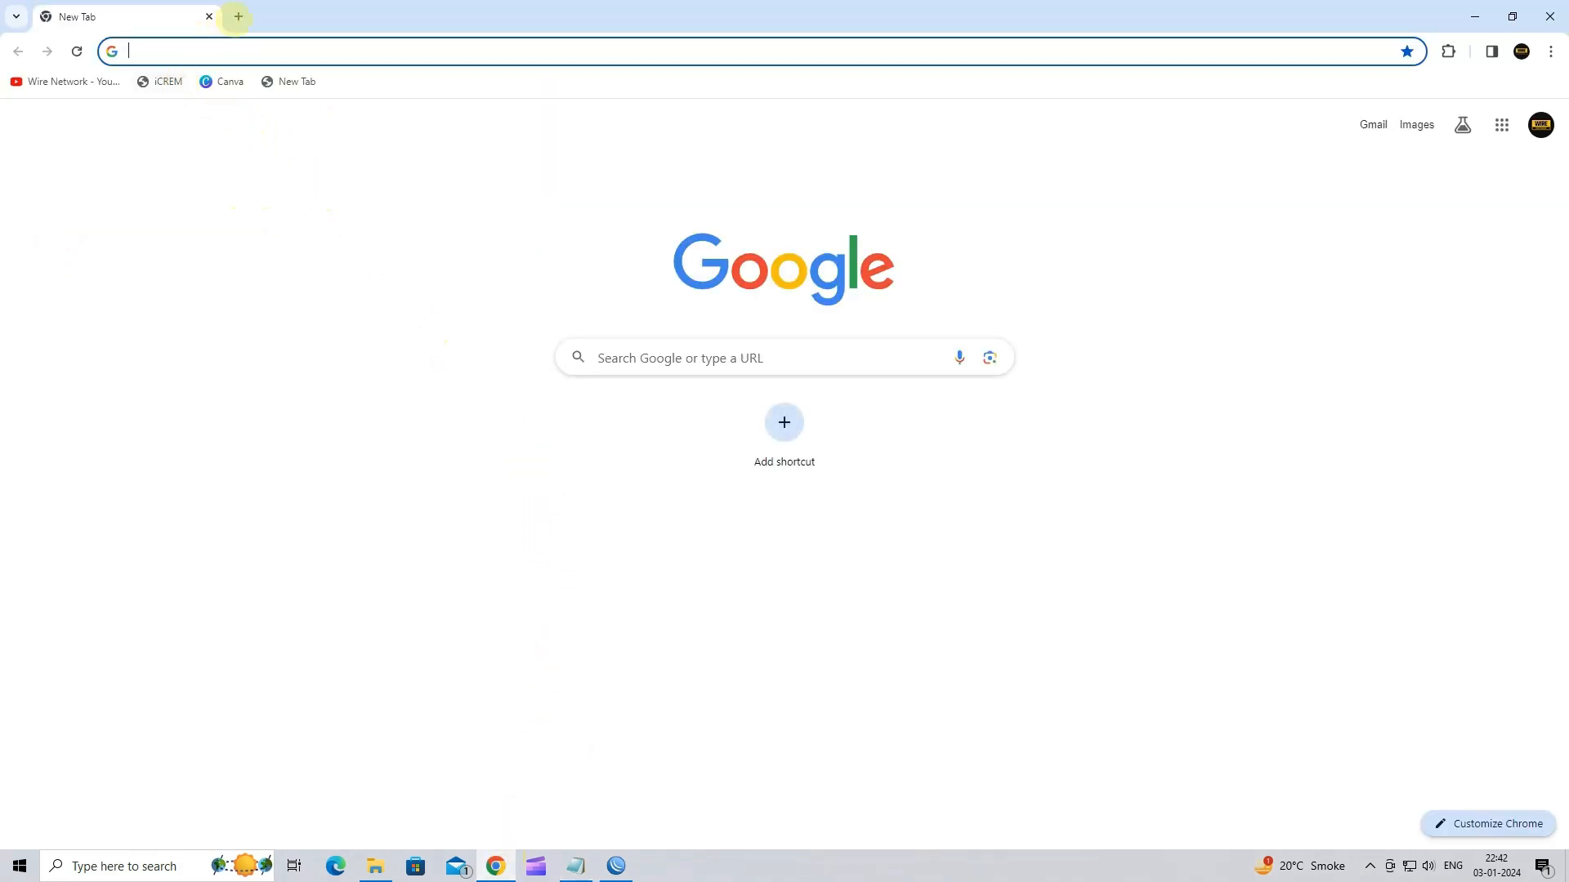
type("face")
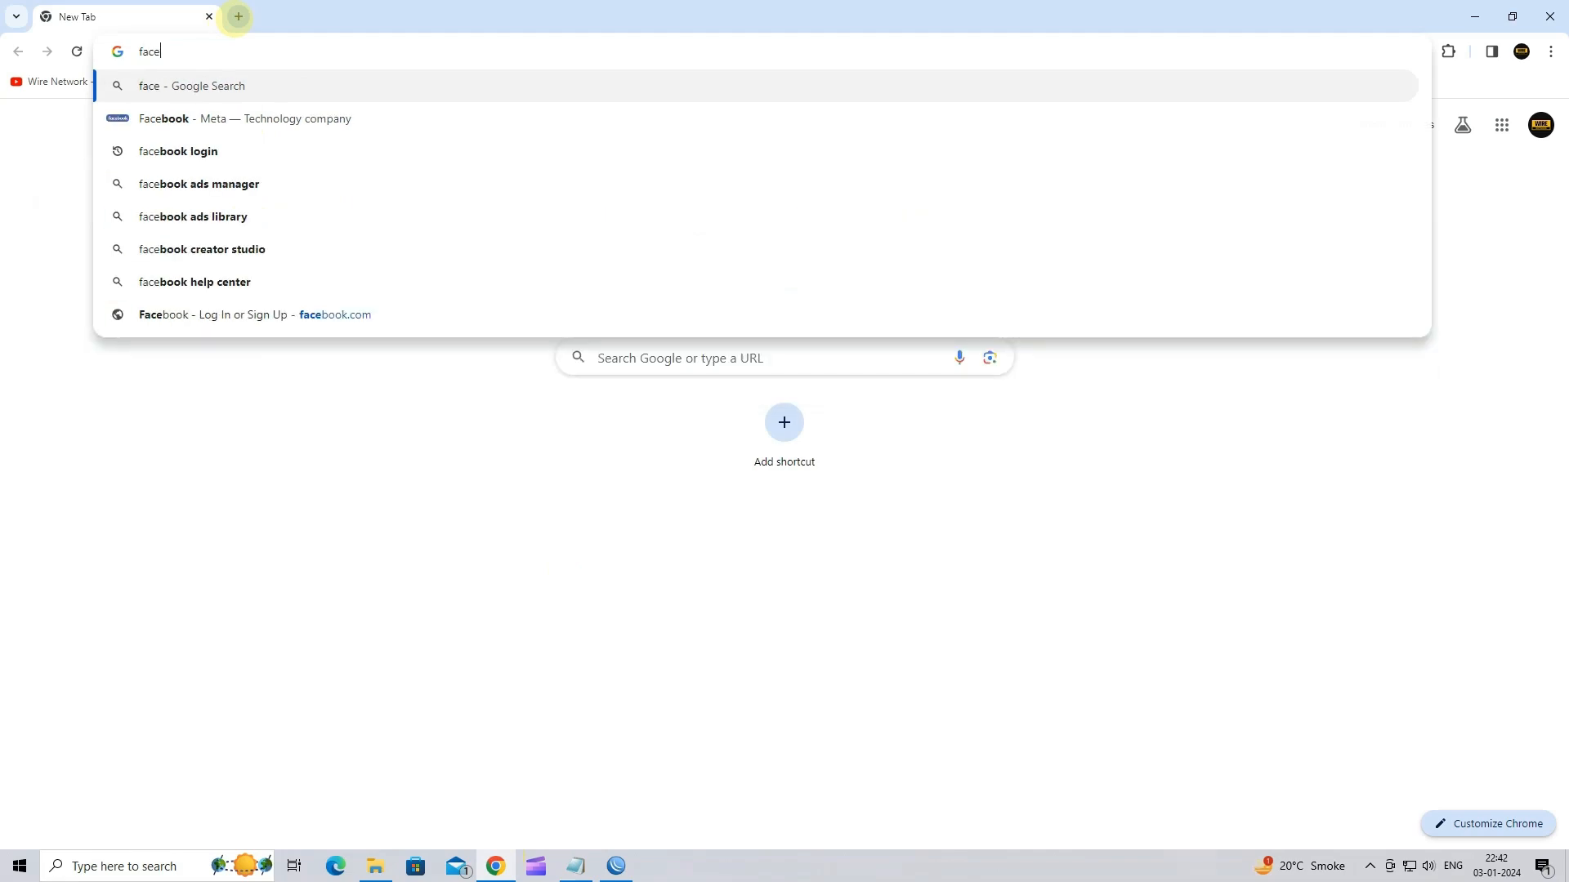
key("Down")
key("Return")
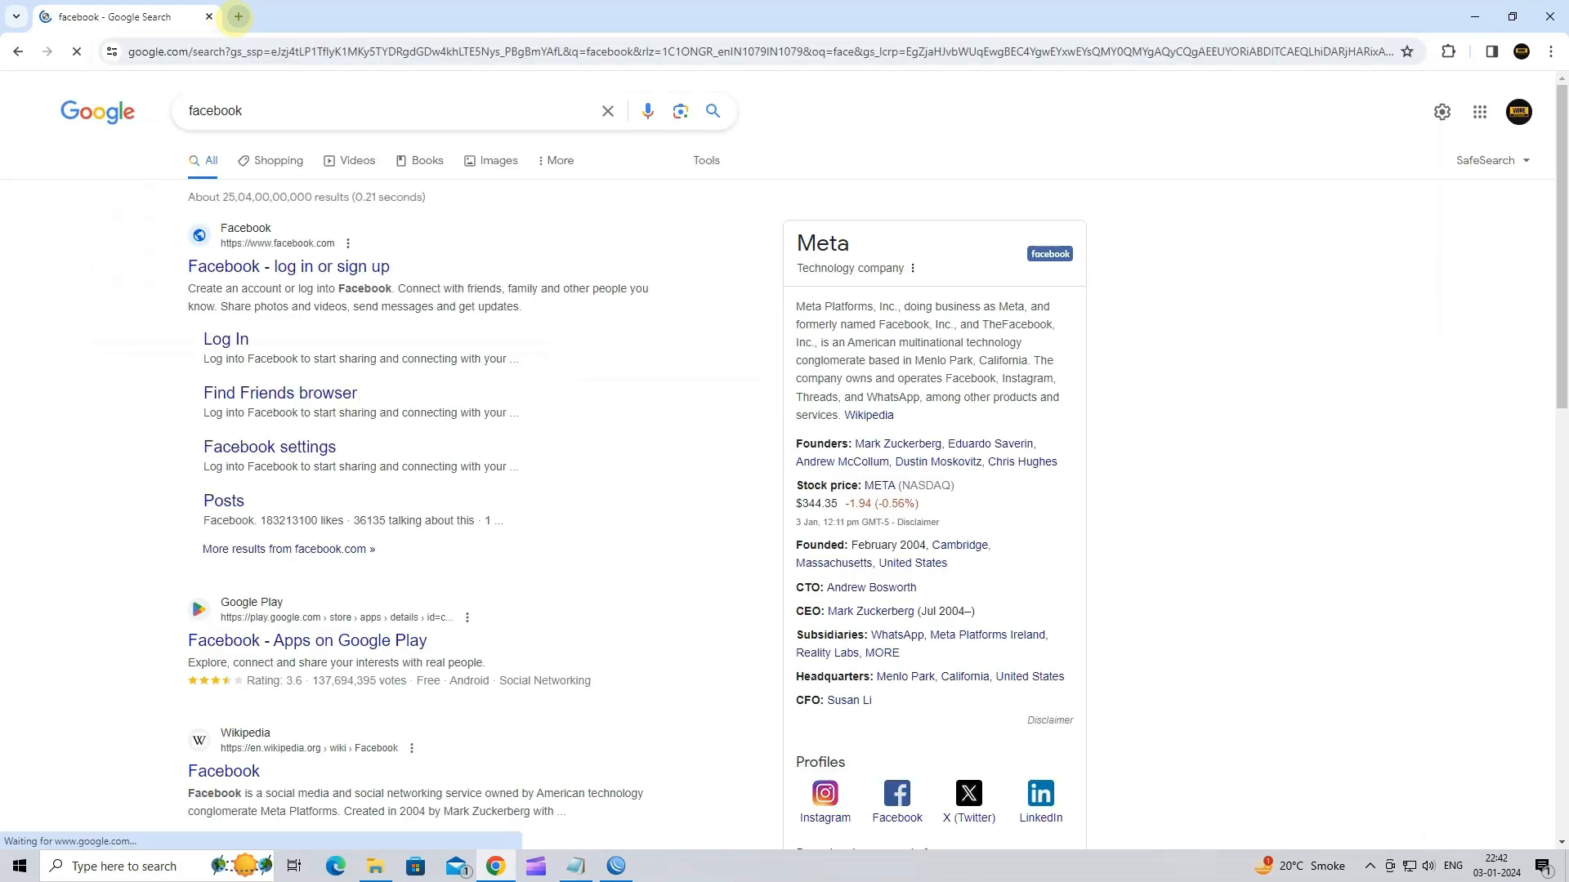
left_click(282, 268)
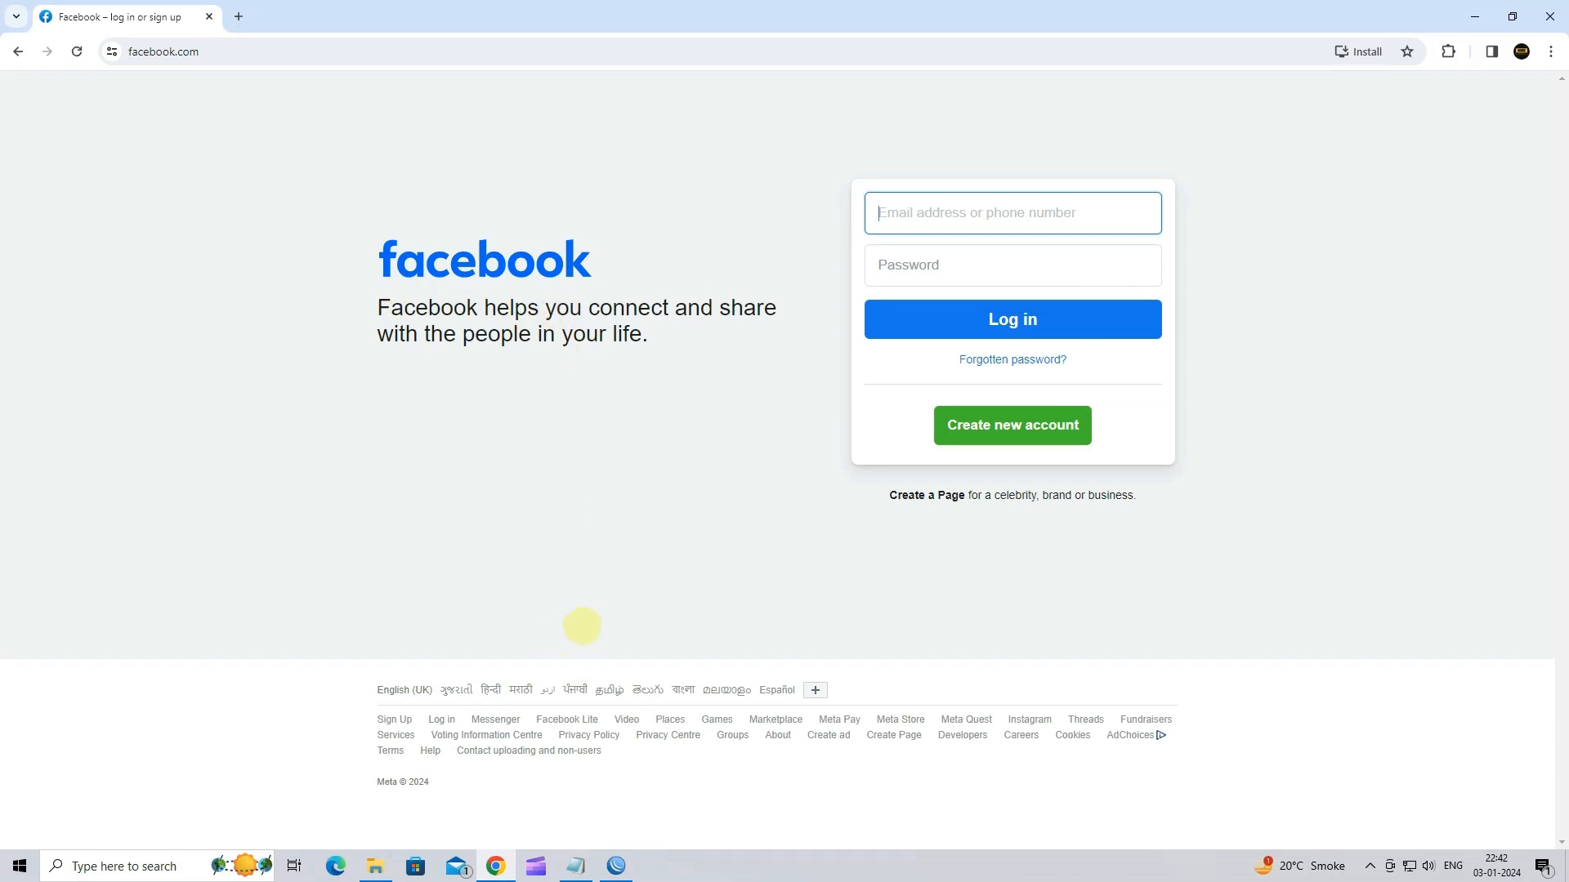
Step: Open the Windows Command Prompt, run ipconfig, and highlight the LAN adapter's IPv4 address
key("super+r")
type("cm")
key("Return")
type("ipco")
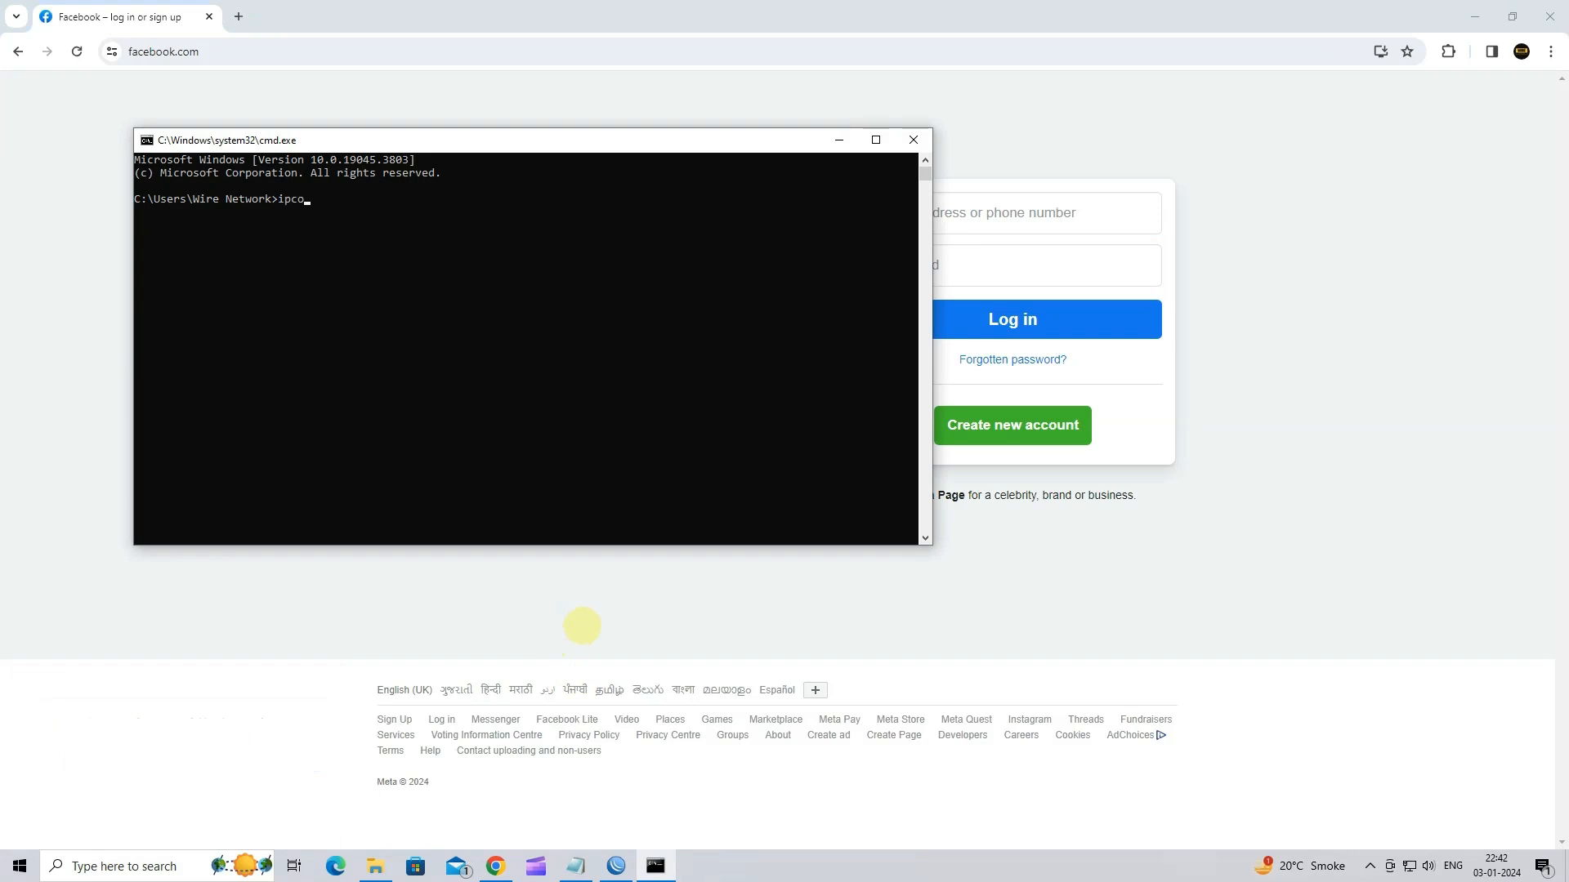
type("nfig")
key("Return")
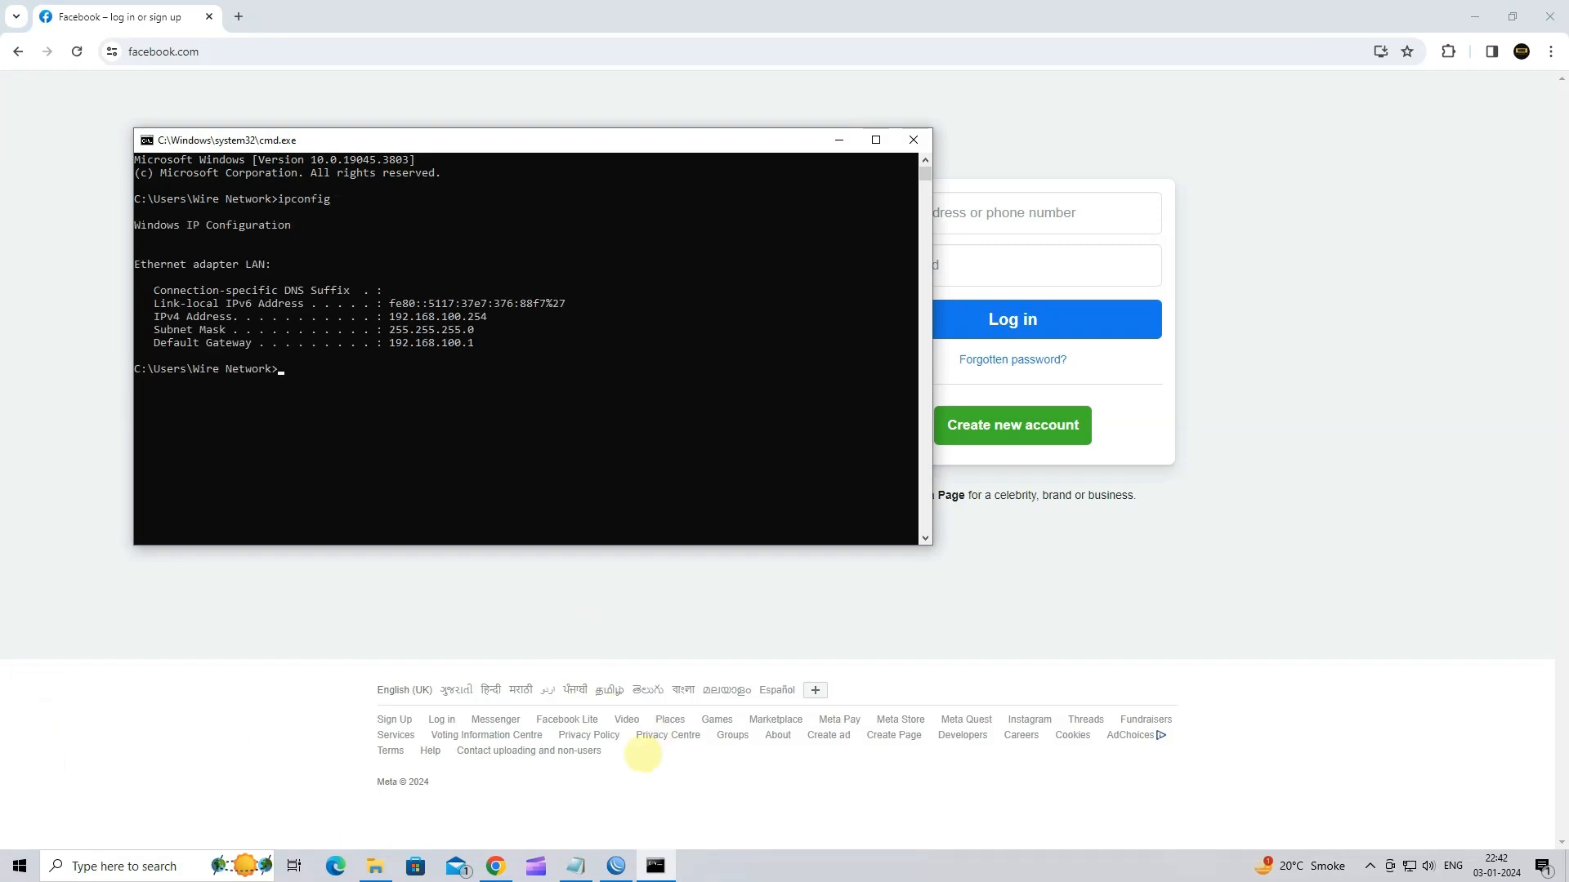
left_click_drag(382, 316, 498, 317)
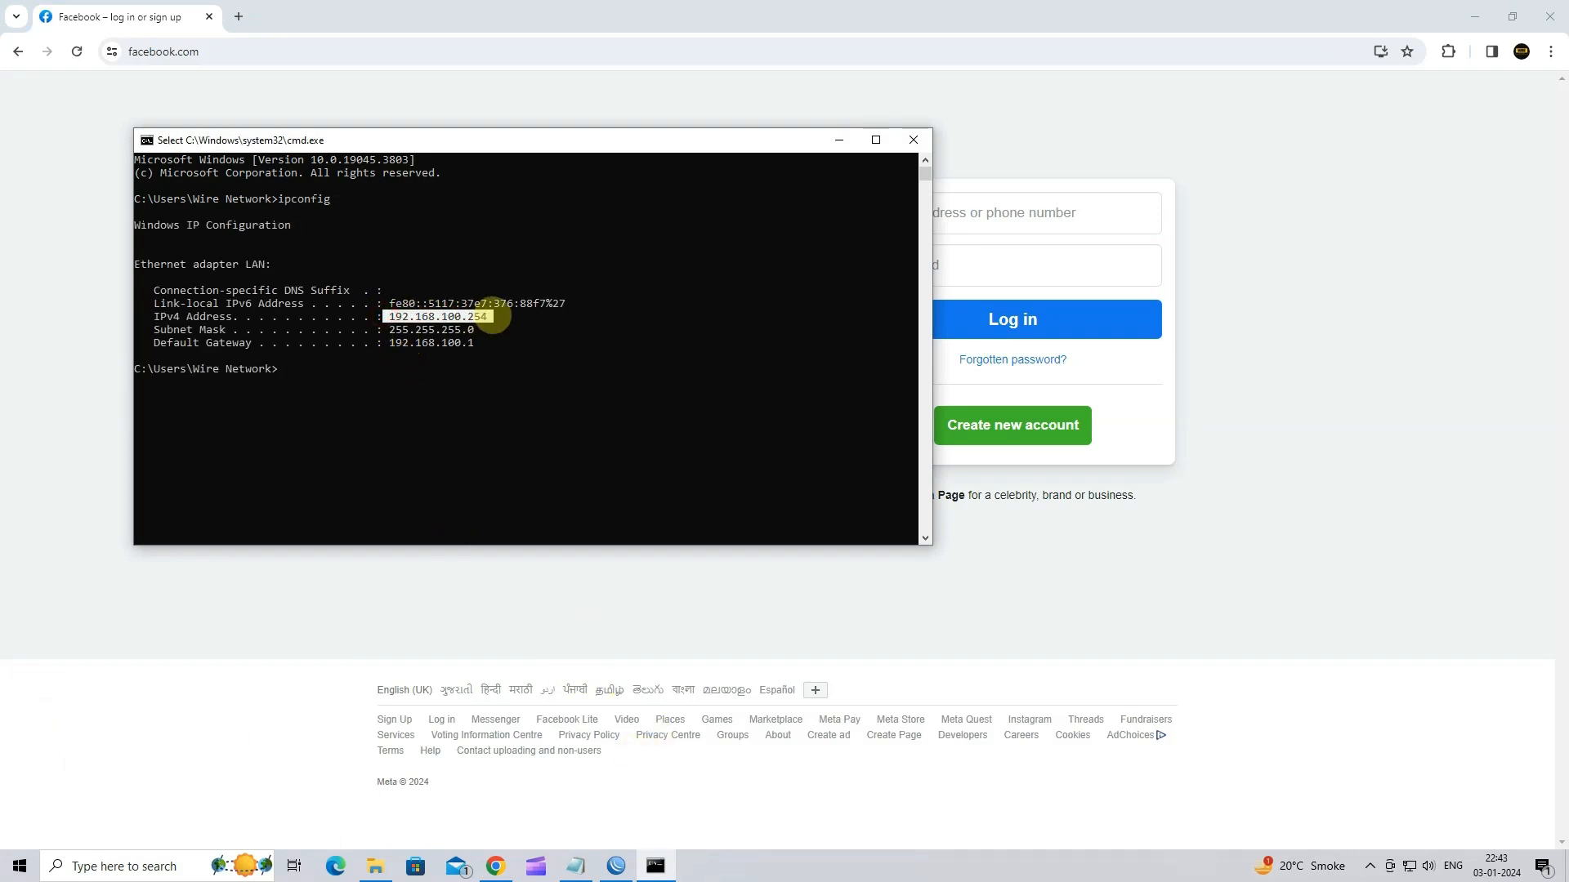
Step: Switch to WinBox, widen the Active Address column in the DHCP leases, and compare the leased address with the ipconfig output in Command Prompt
left_click(616, 866)
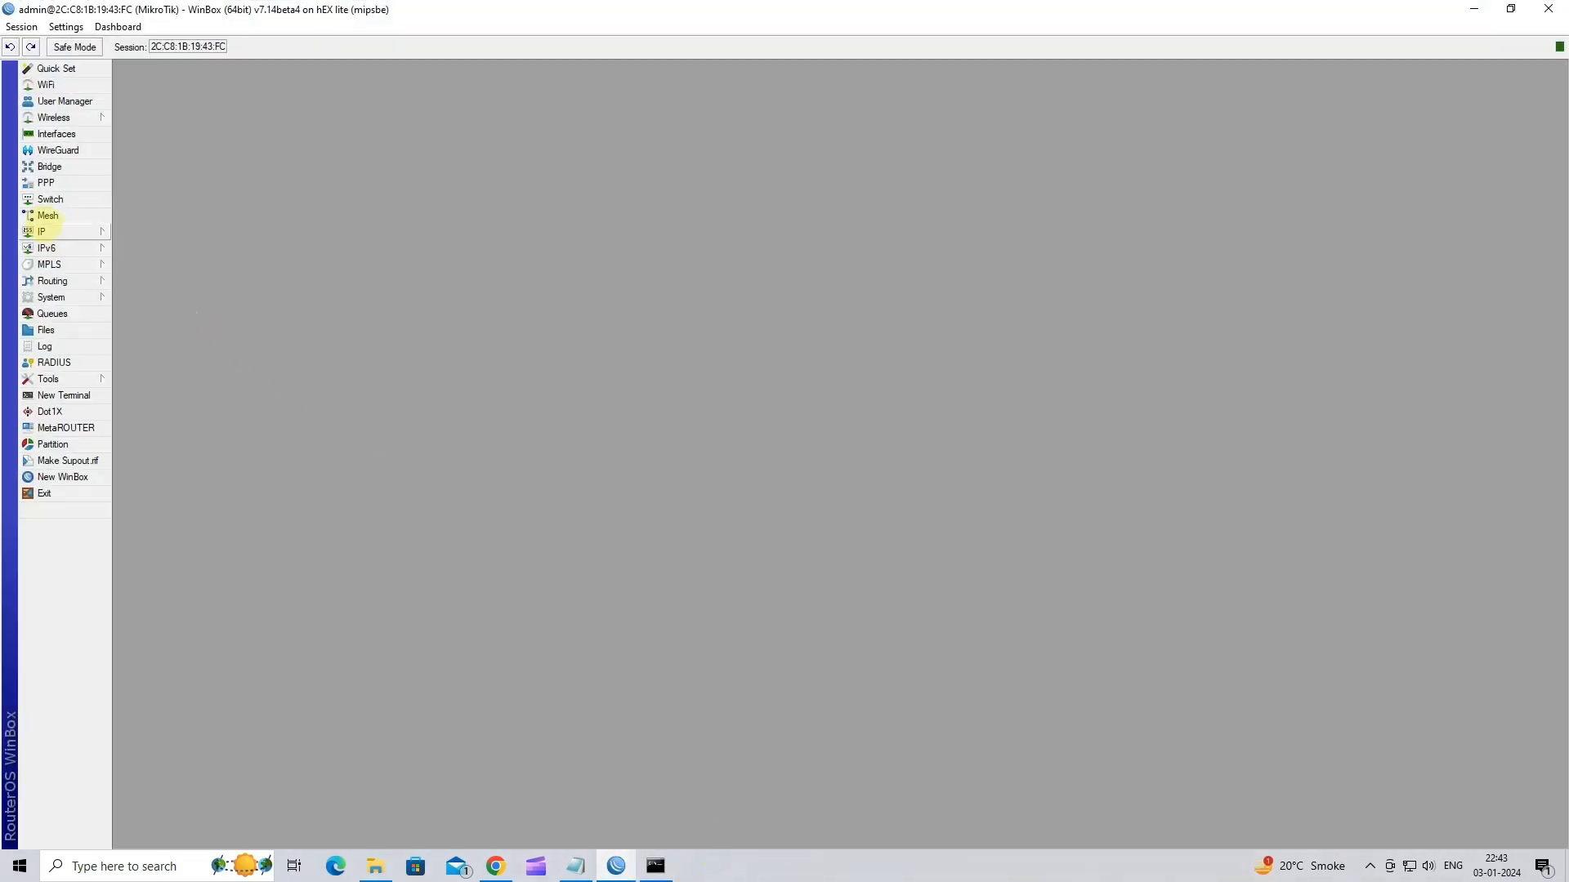
left_click(43, 231)
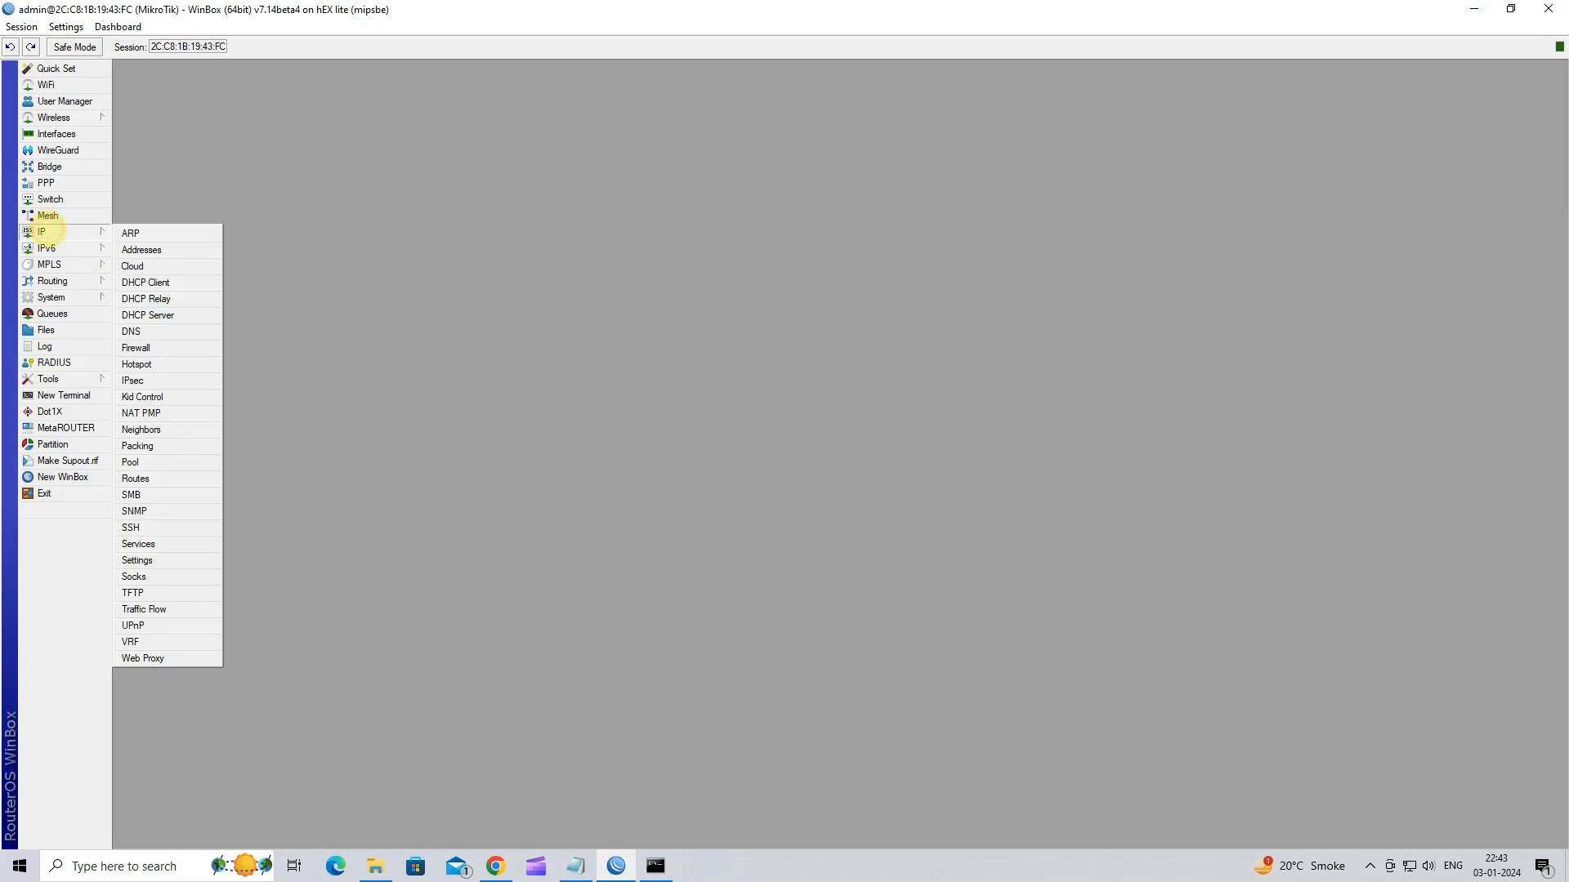
left_click(208, 315)
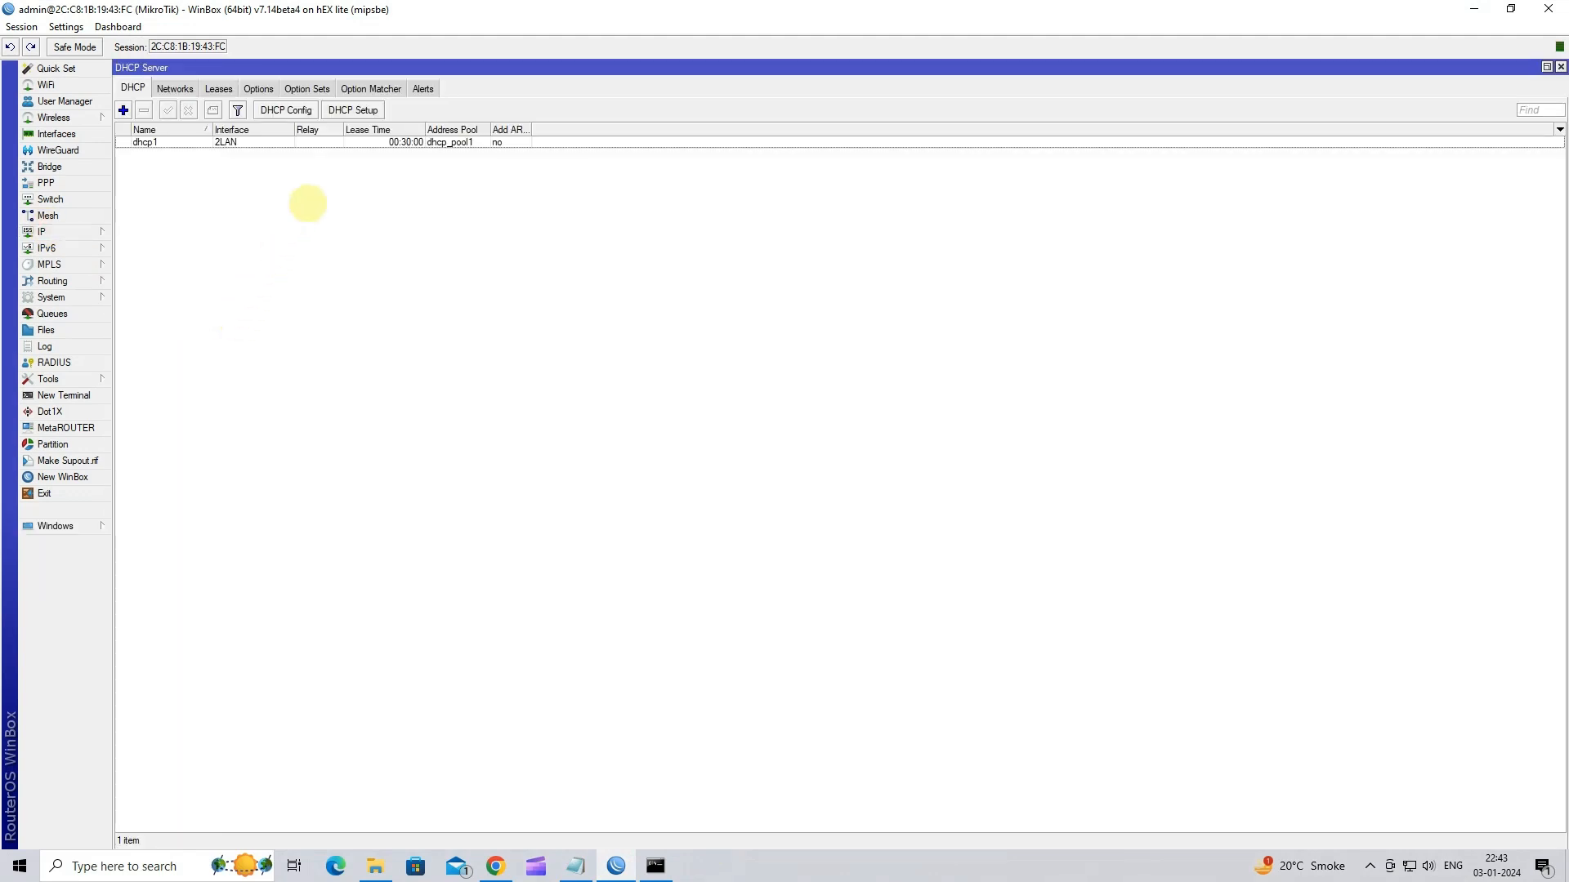
left_click(219, 88)
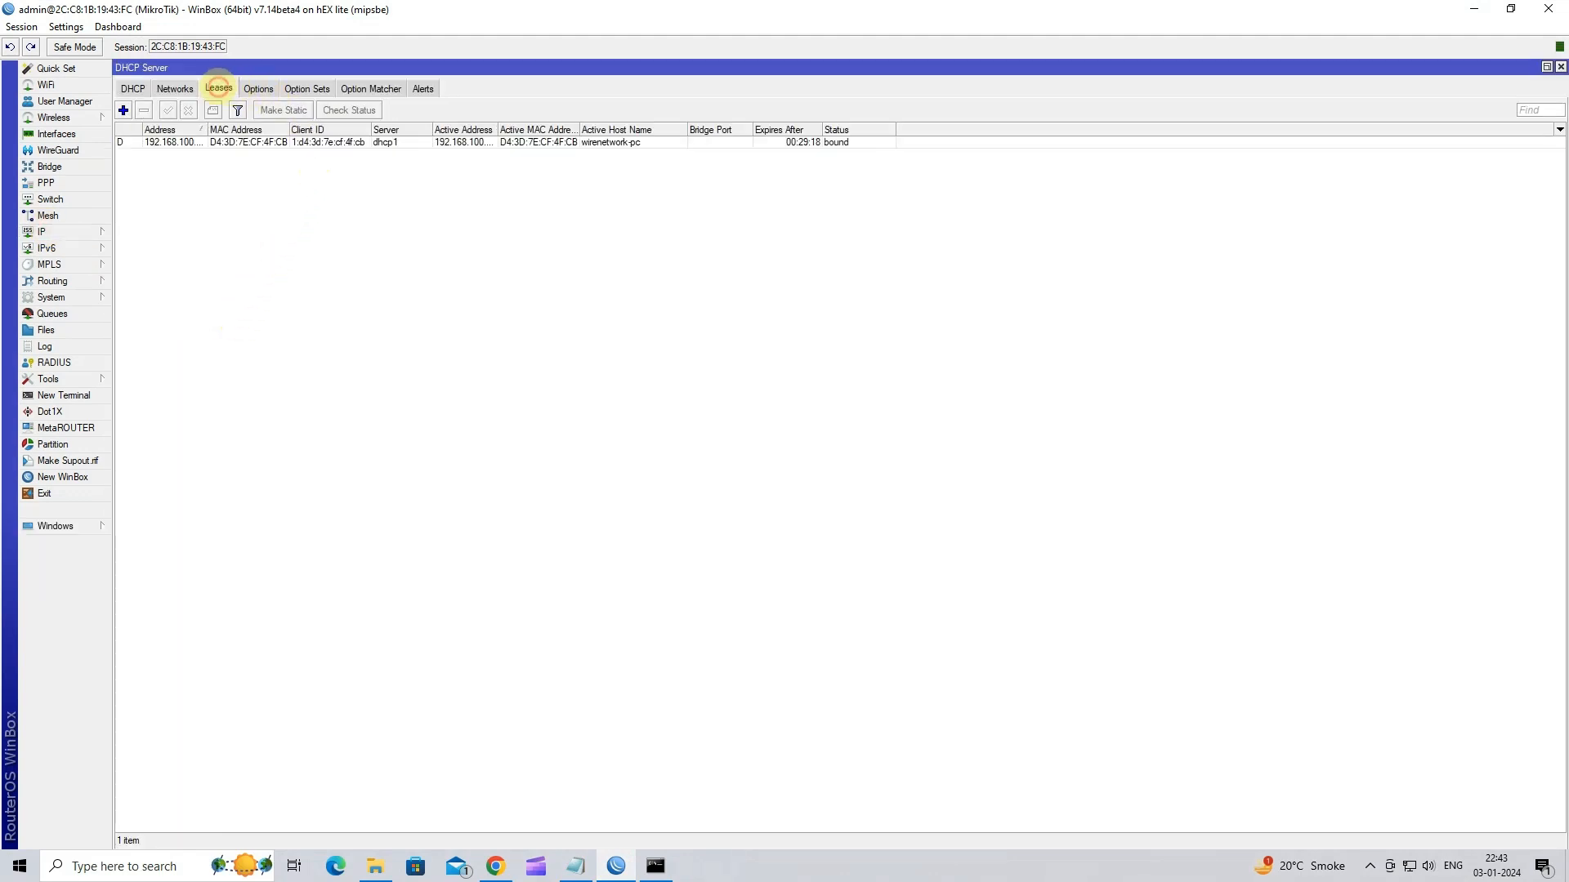
left_click(269, 142)
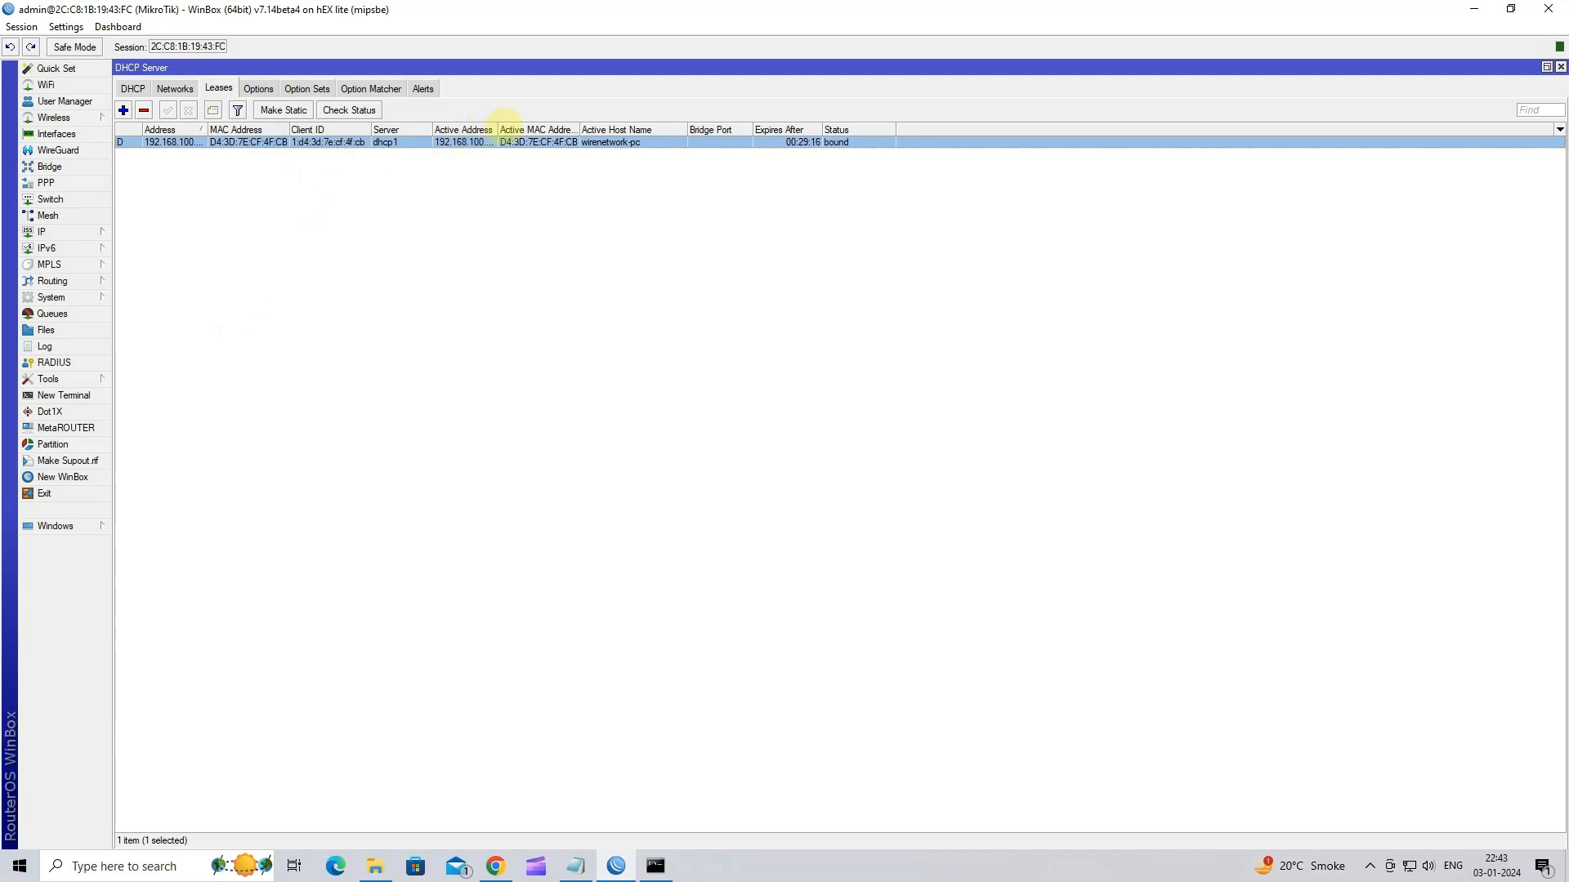
left_click_drag(497, 129, 597, 130)
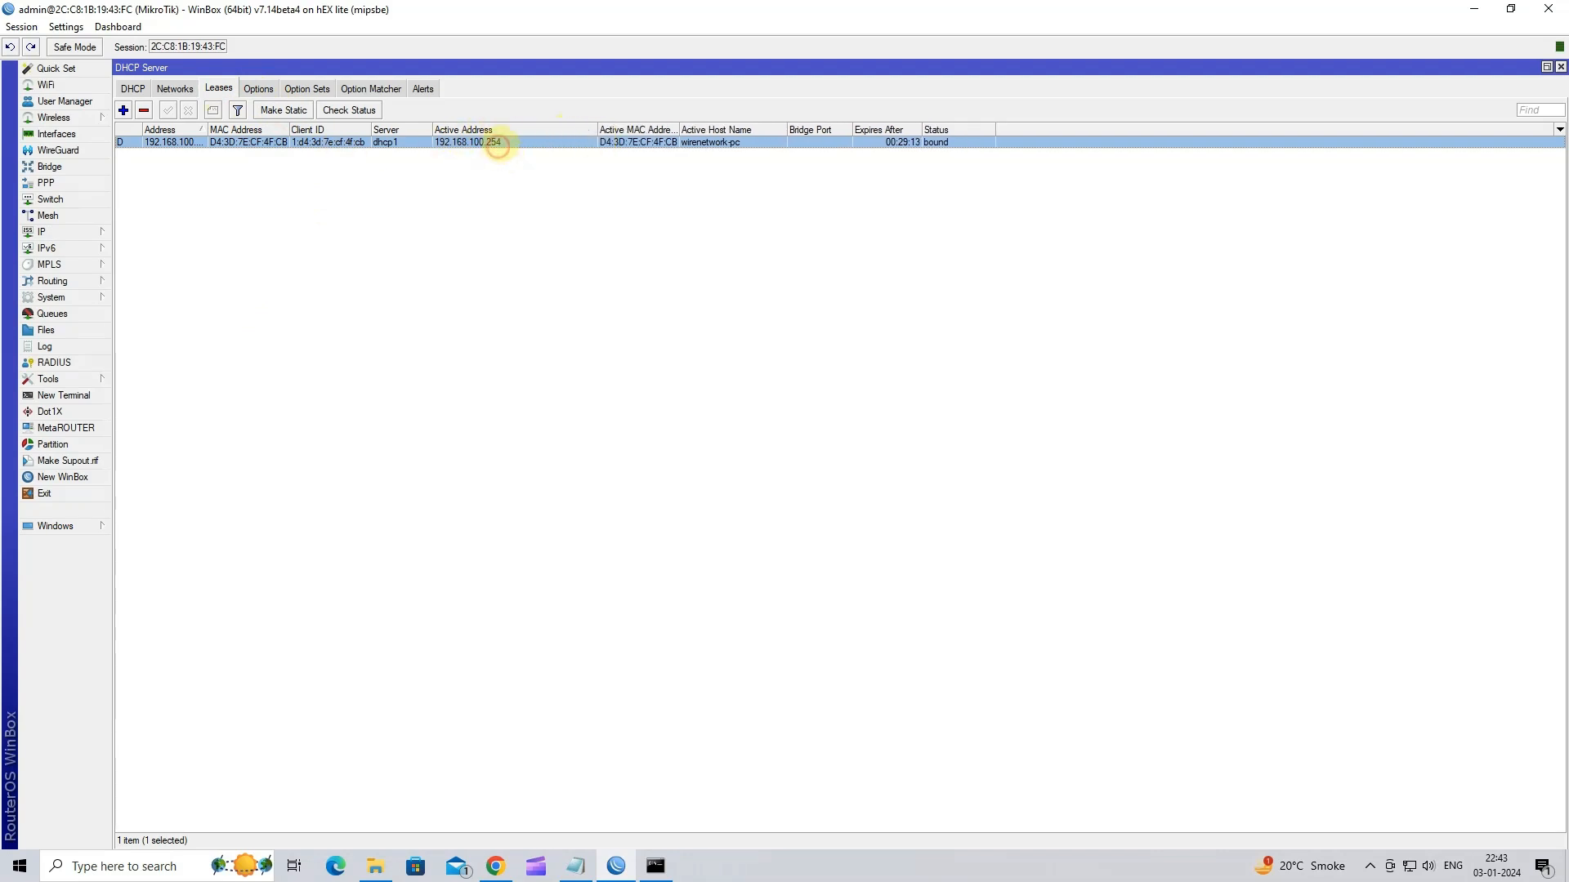
left_click(656, 867)
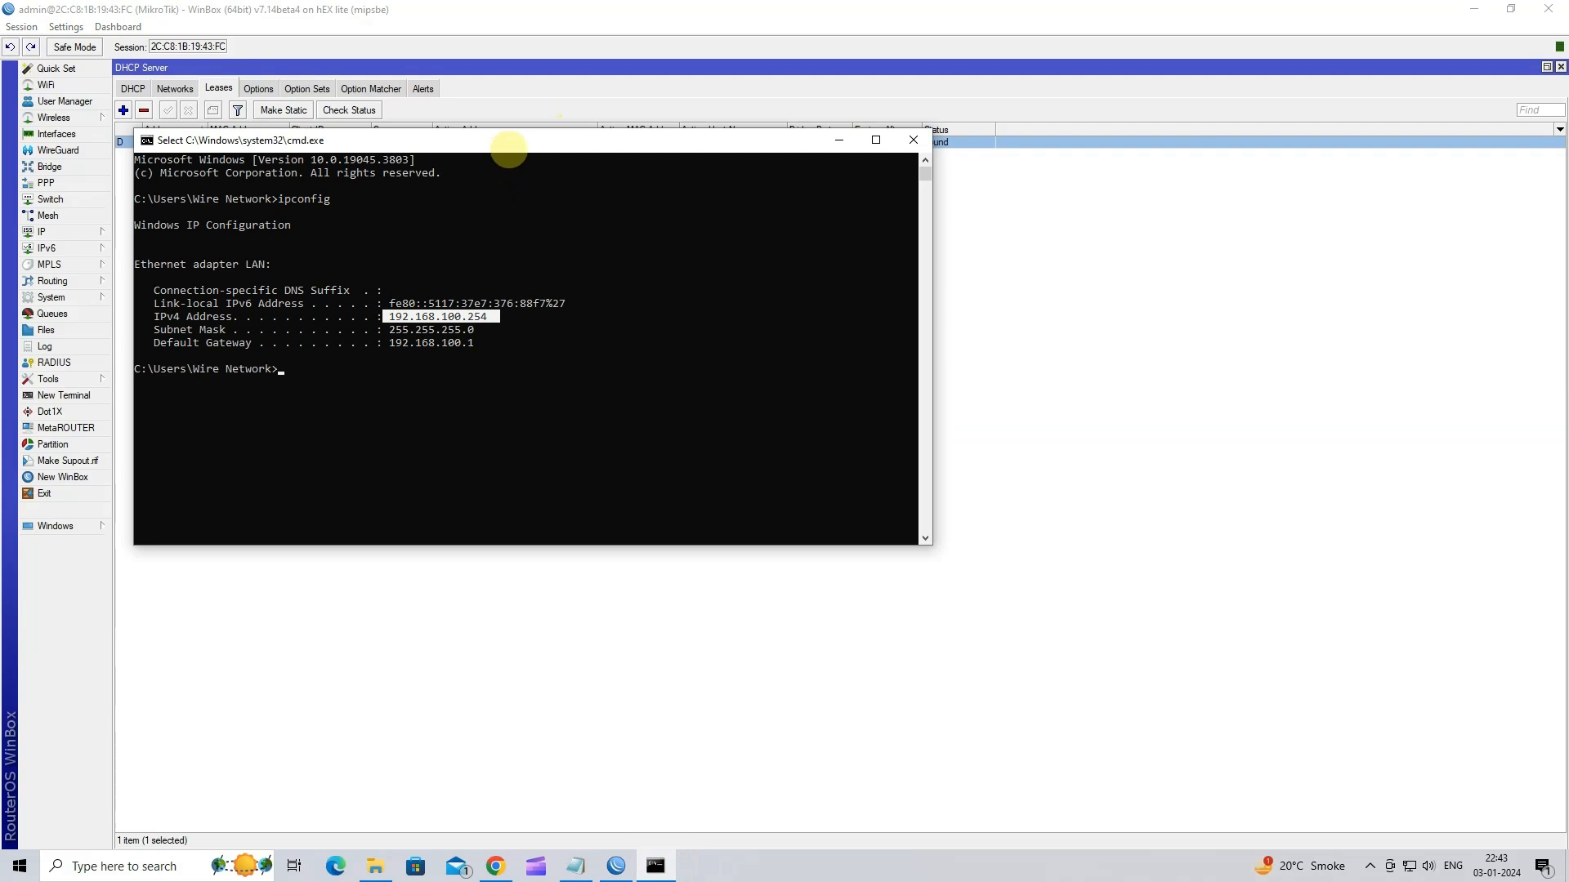
left_click_drag(508, 154, 522, 239)
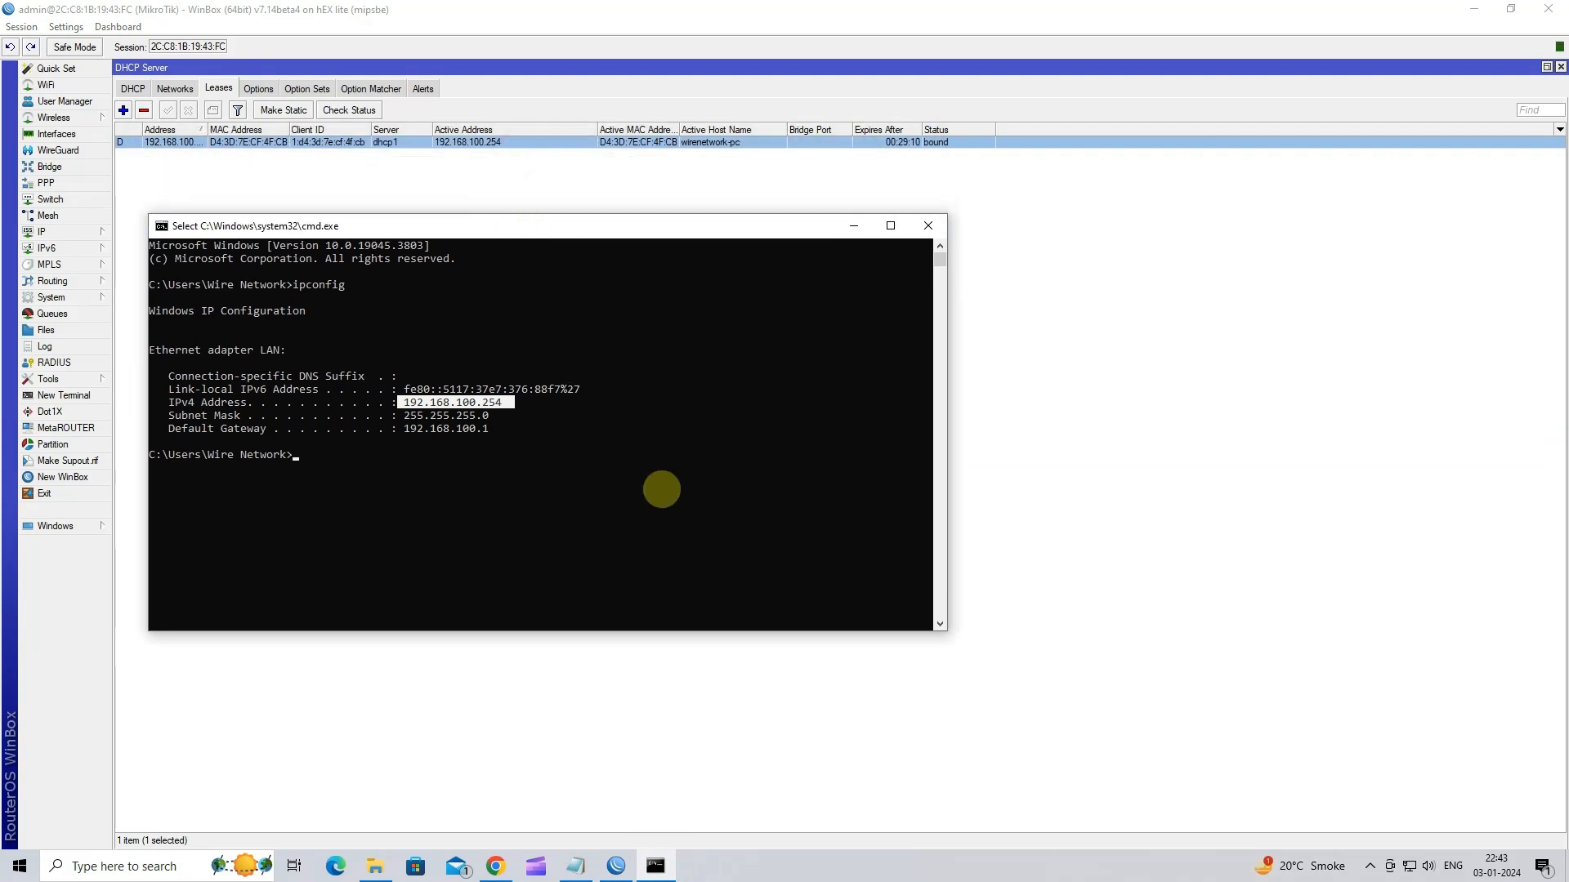